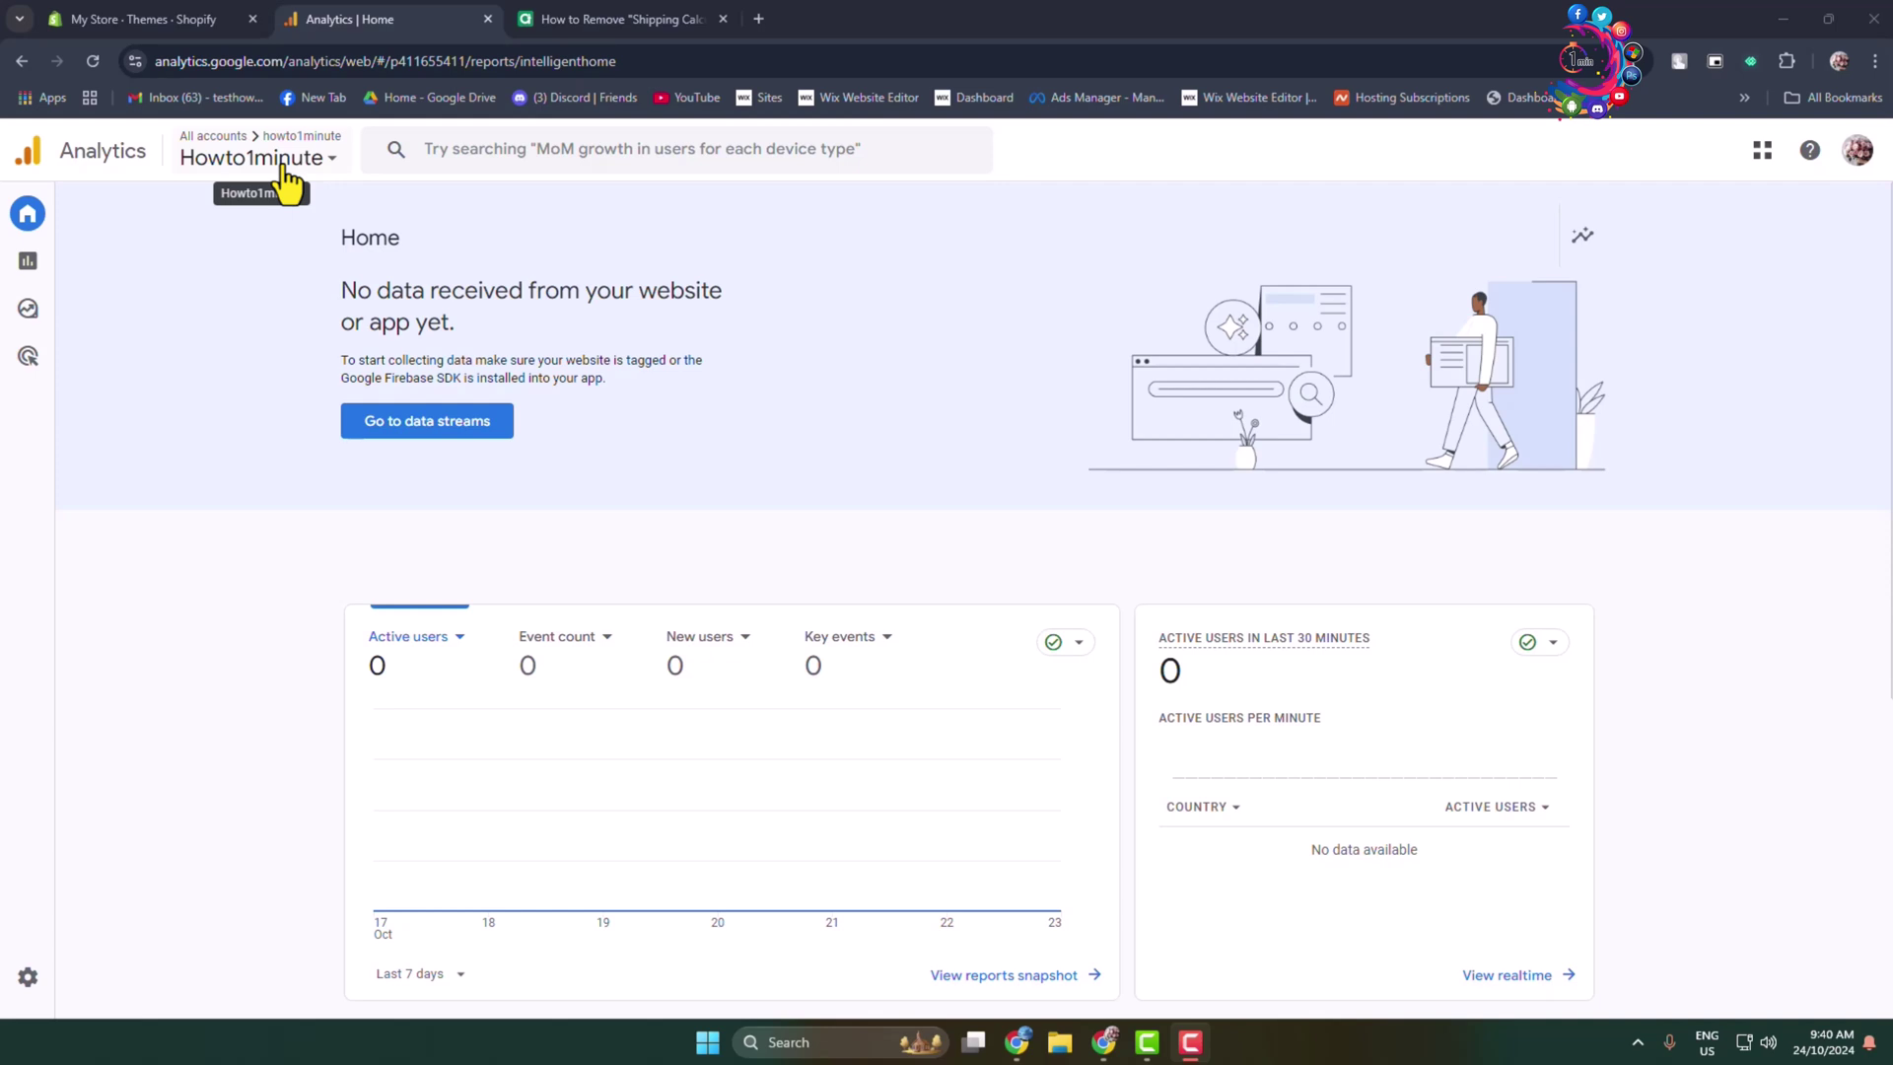
Step: From Data streams, use Admin's Create menu to start a new property
{"action": "left_click", "coordinate": [445, 432]}
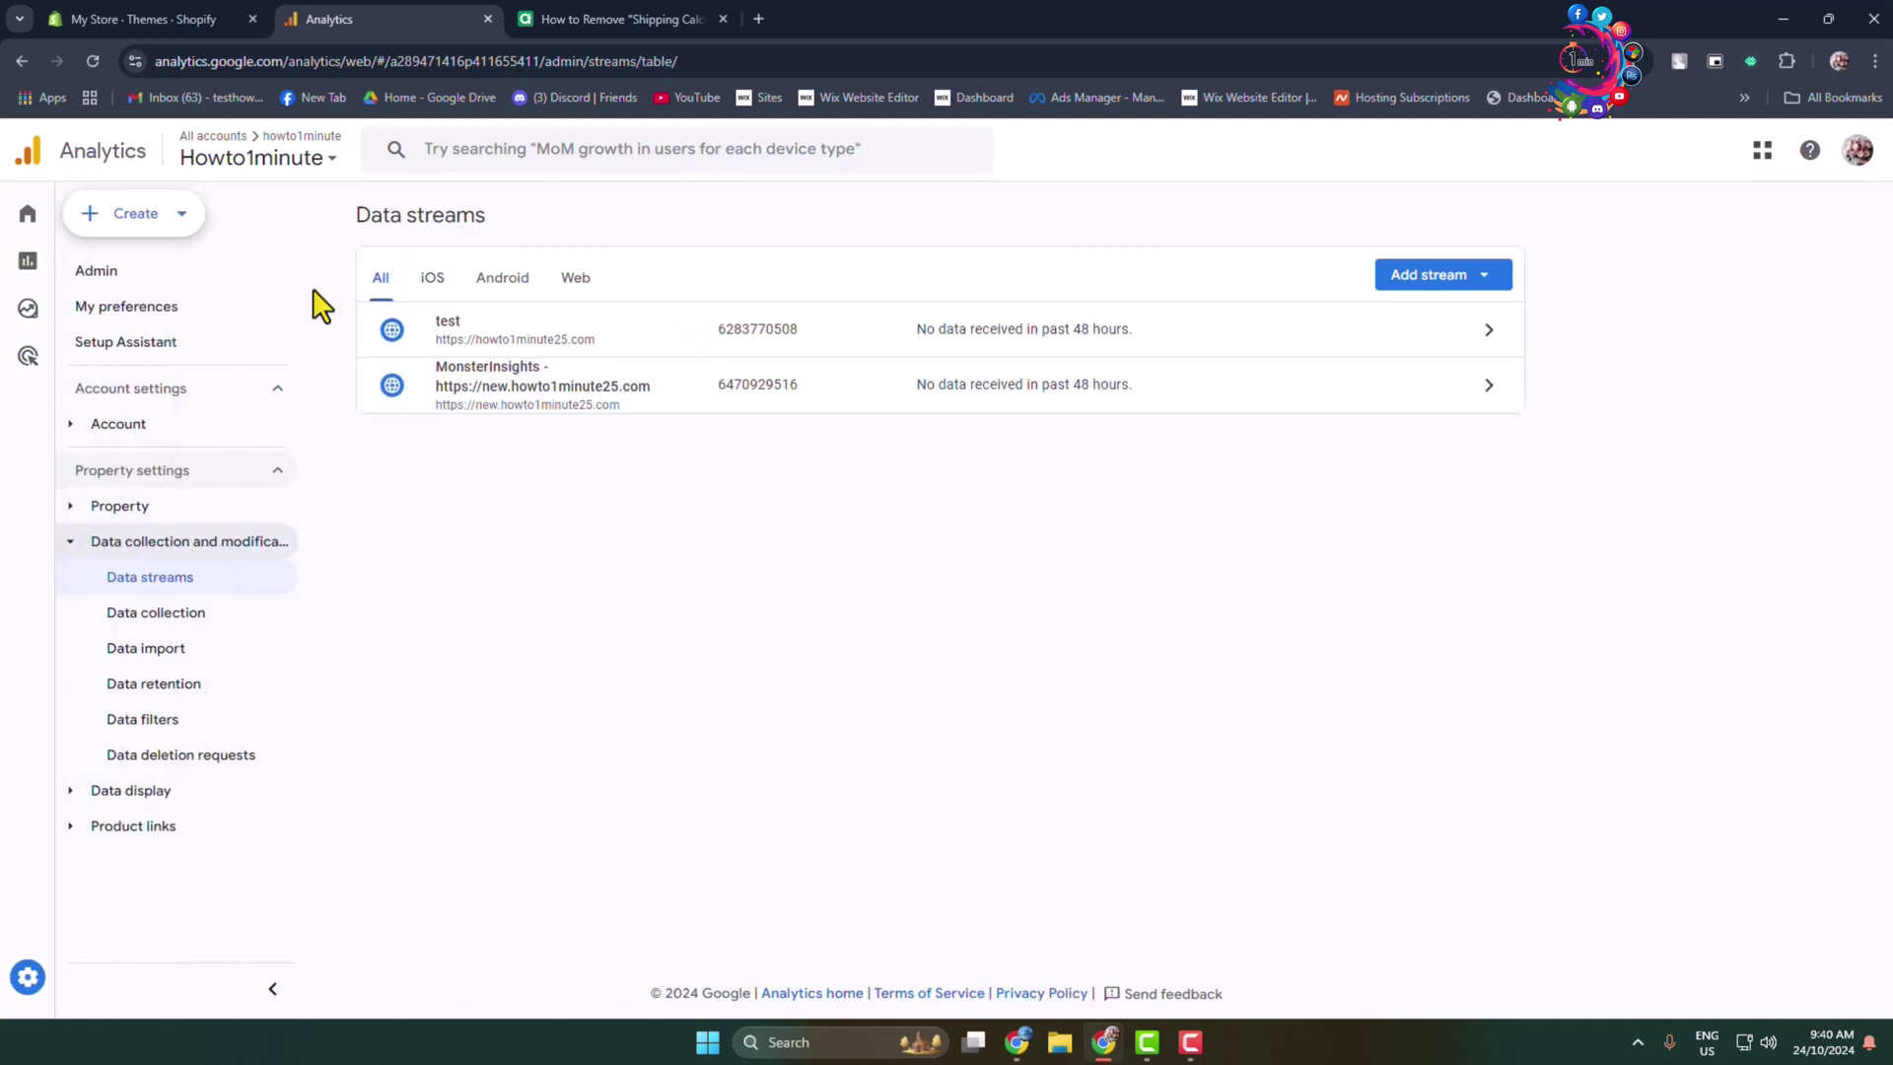
{"action": "left_click", "coordinate": [158, 221]}
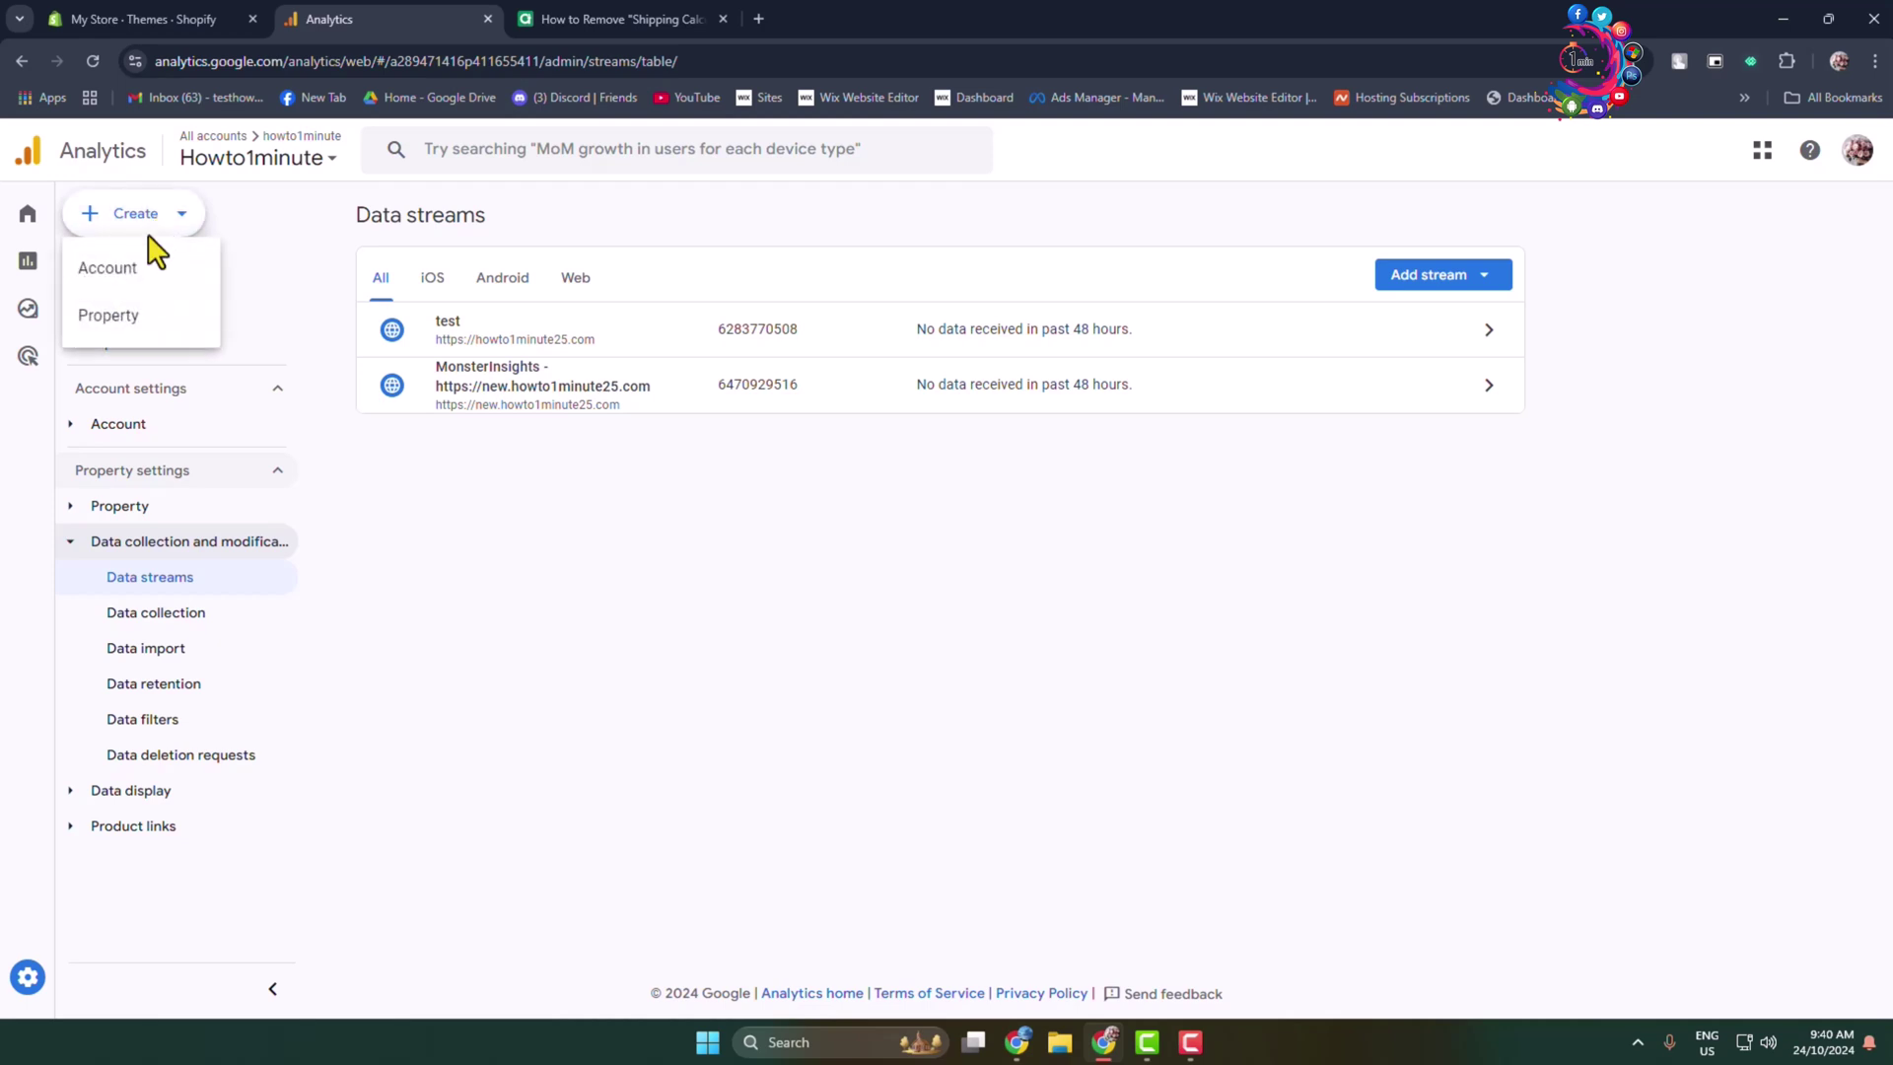
{"action": "left_click", "coordinate": [131, 329]}
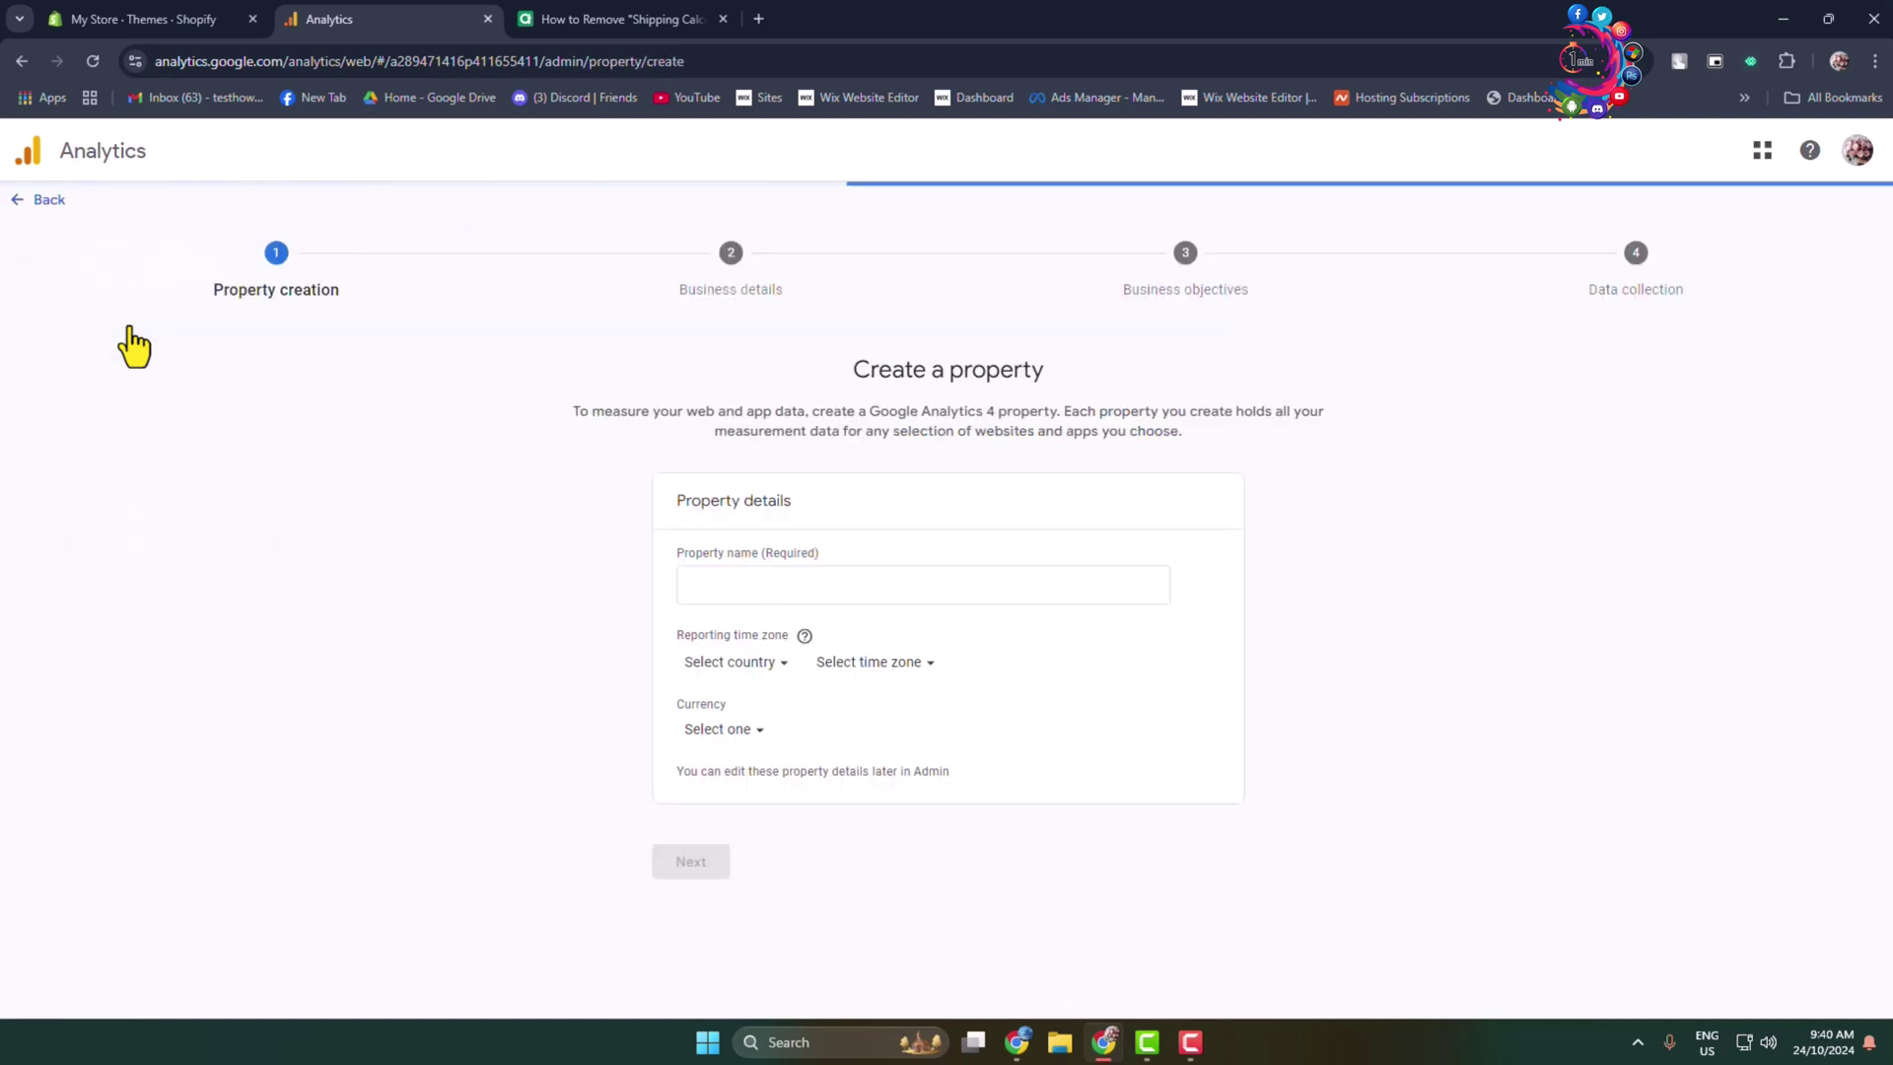
Step: Name the new property 'Shopify', correcting the misspelling
{"action": "left_click", "coordinate": [811, 582]}
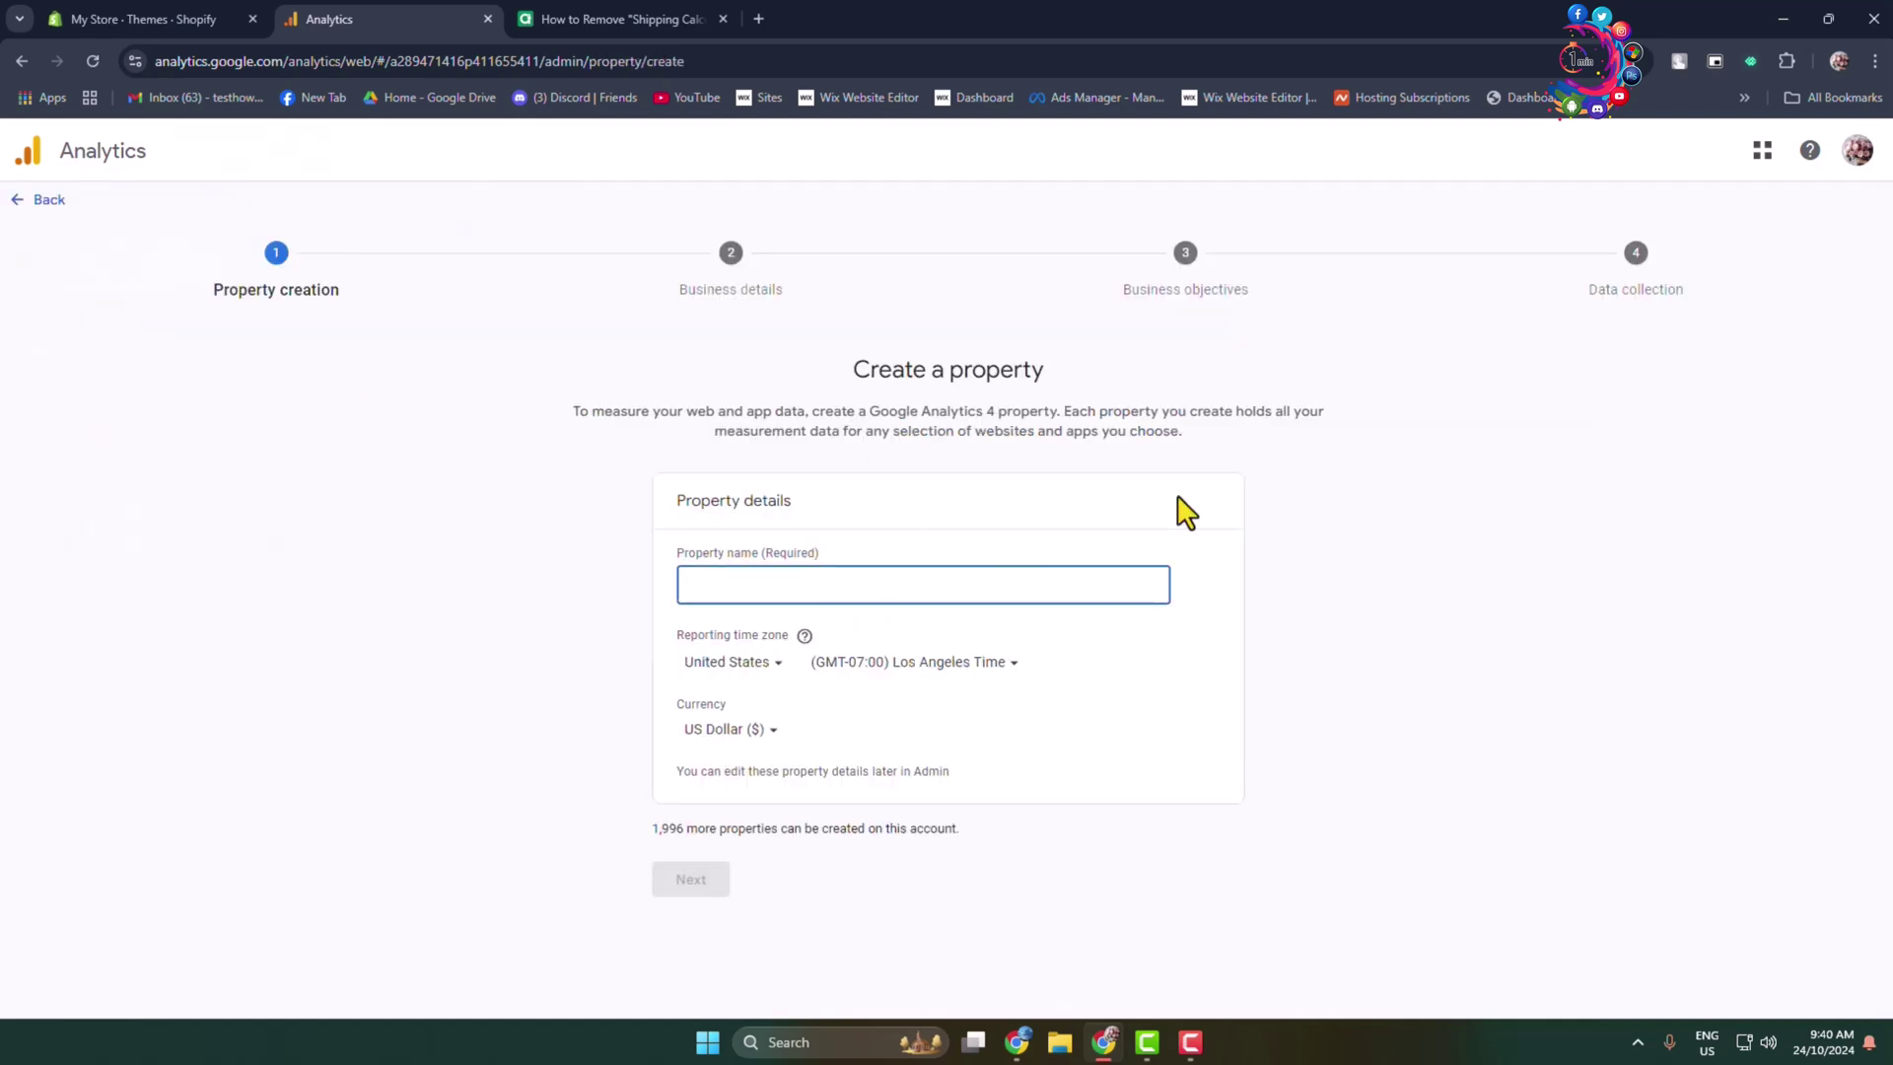
{"action": "type", "text": "shpify"}
{"action": "key", "text": "BackSpace"}
{"action": "key", "text": "BackSpace"}
{"action": "key", "text": "BackSpace"}
{"action": "type", "text": "Shopify"}
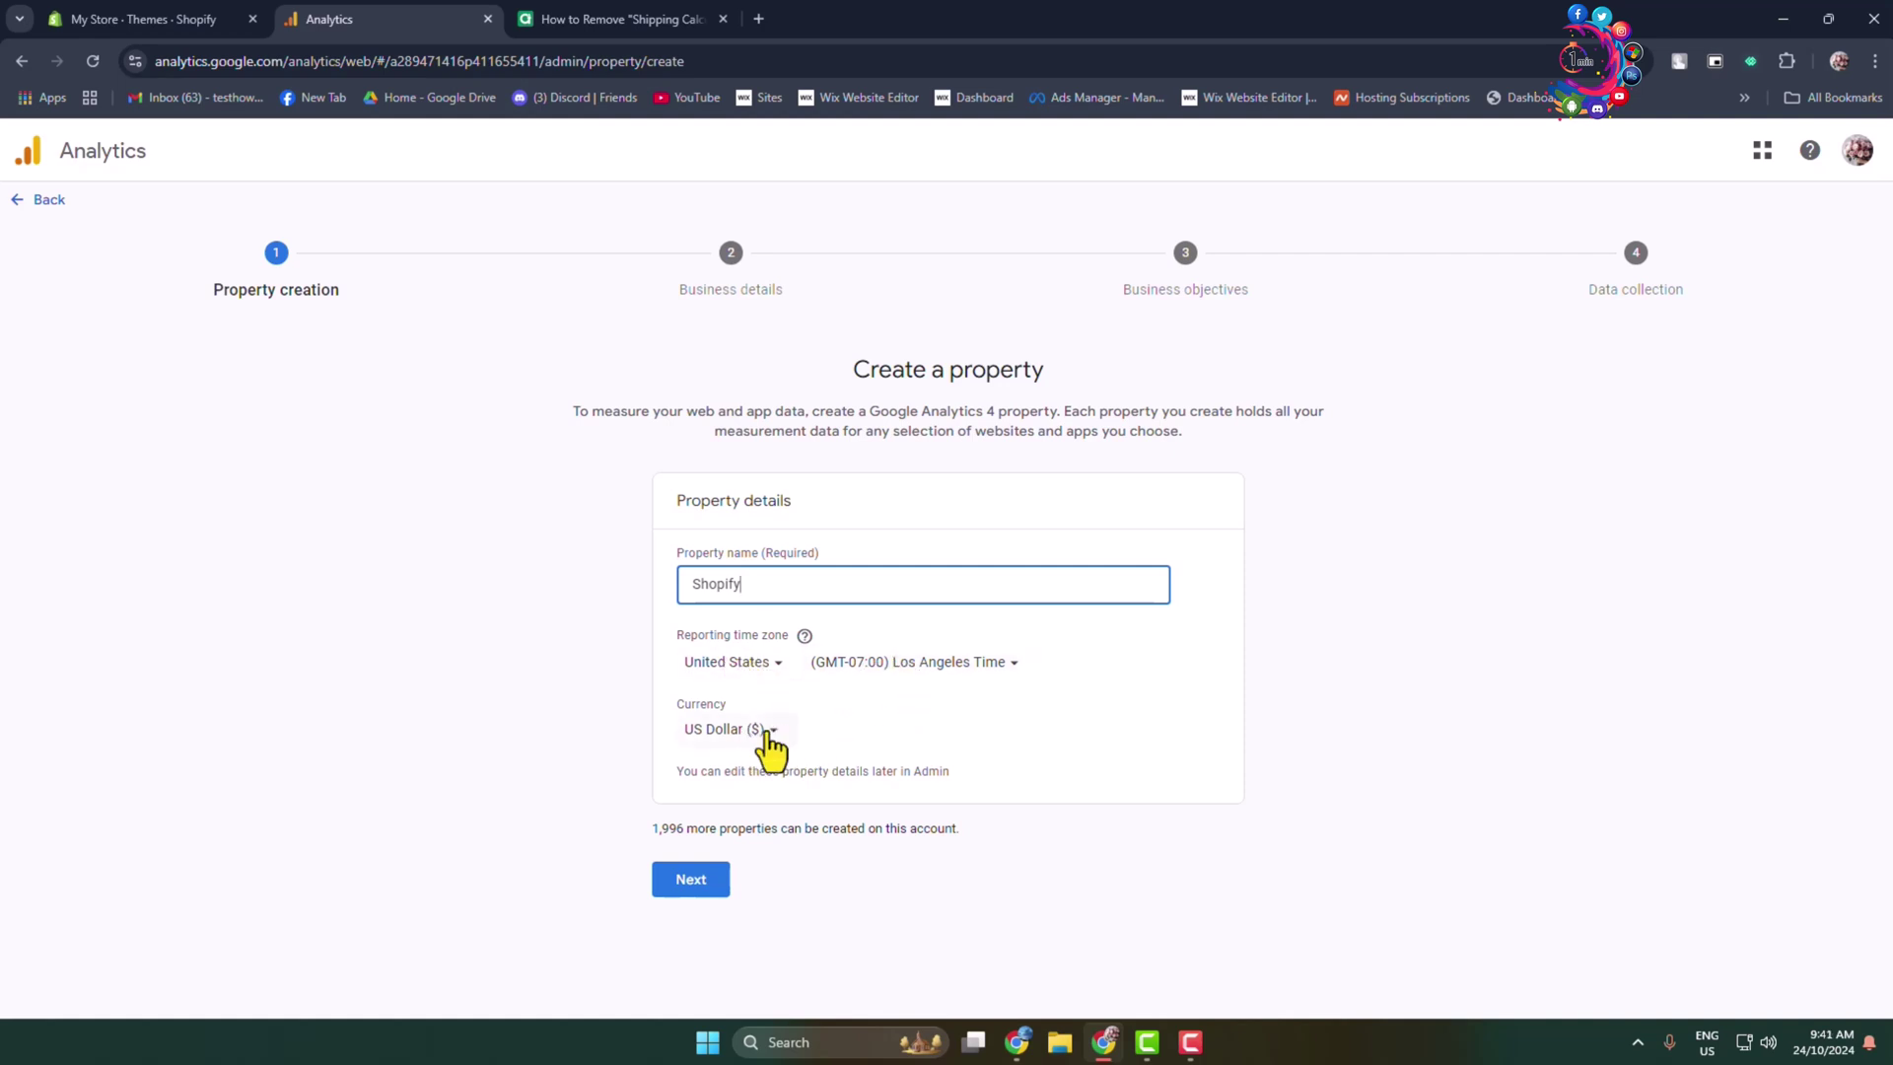
{"action": "left_click", "coordinate": [693, 885]}
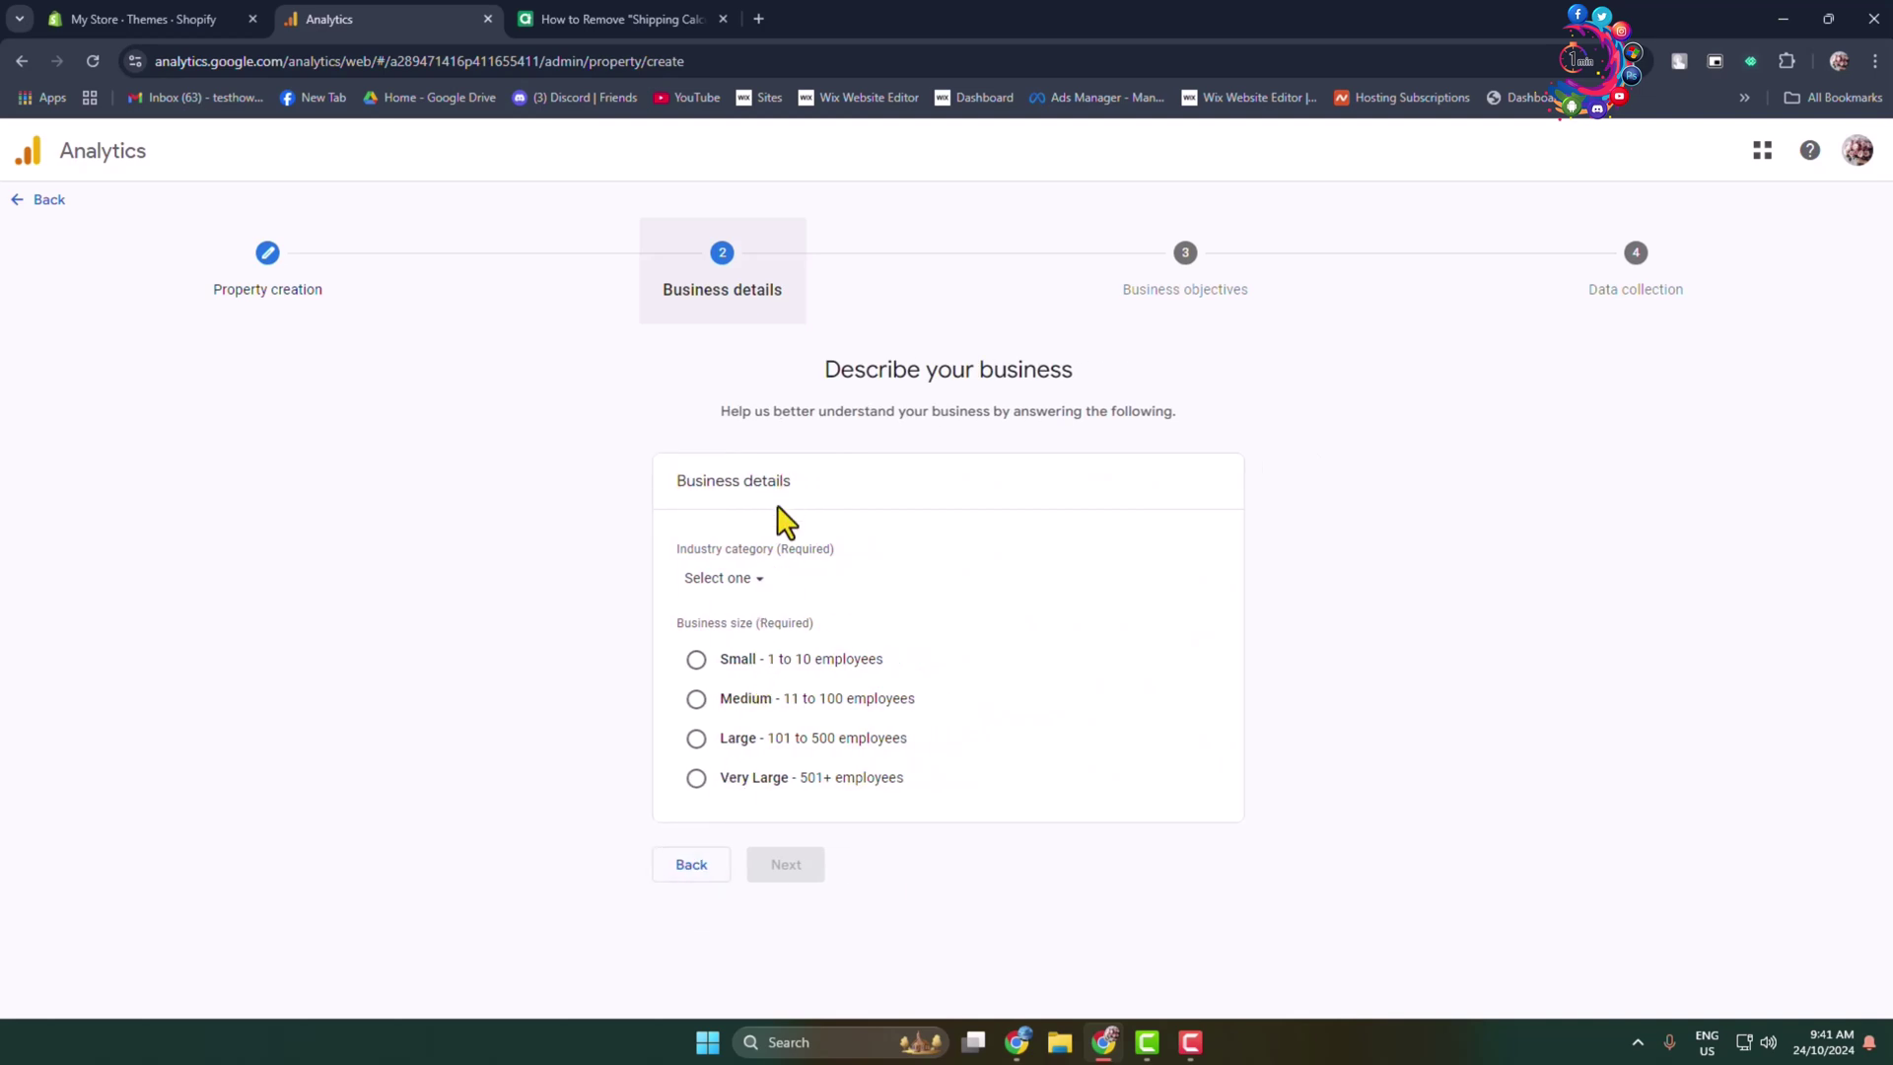
Step: Set the business details to Beauty & Fitness industry and Small size (1–10 employees)
{"action": "left_click", "coordinate": [762, 589]}
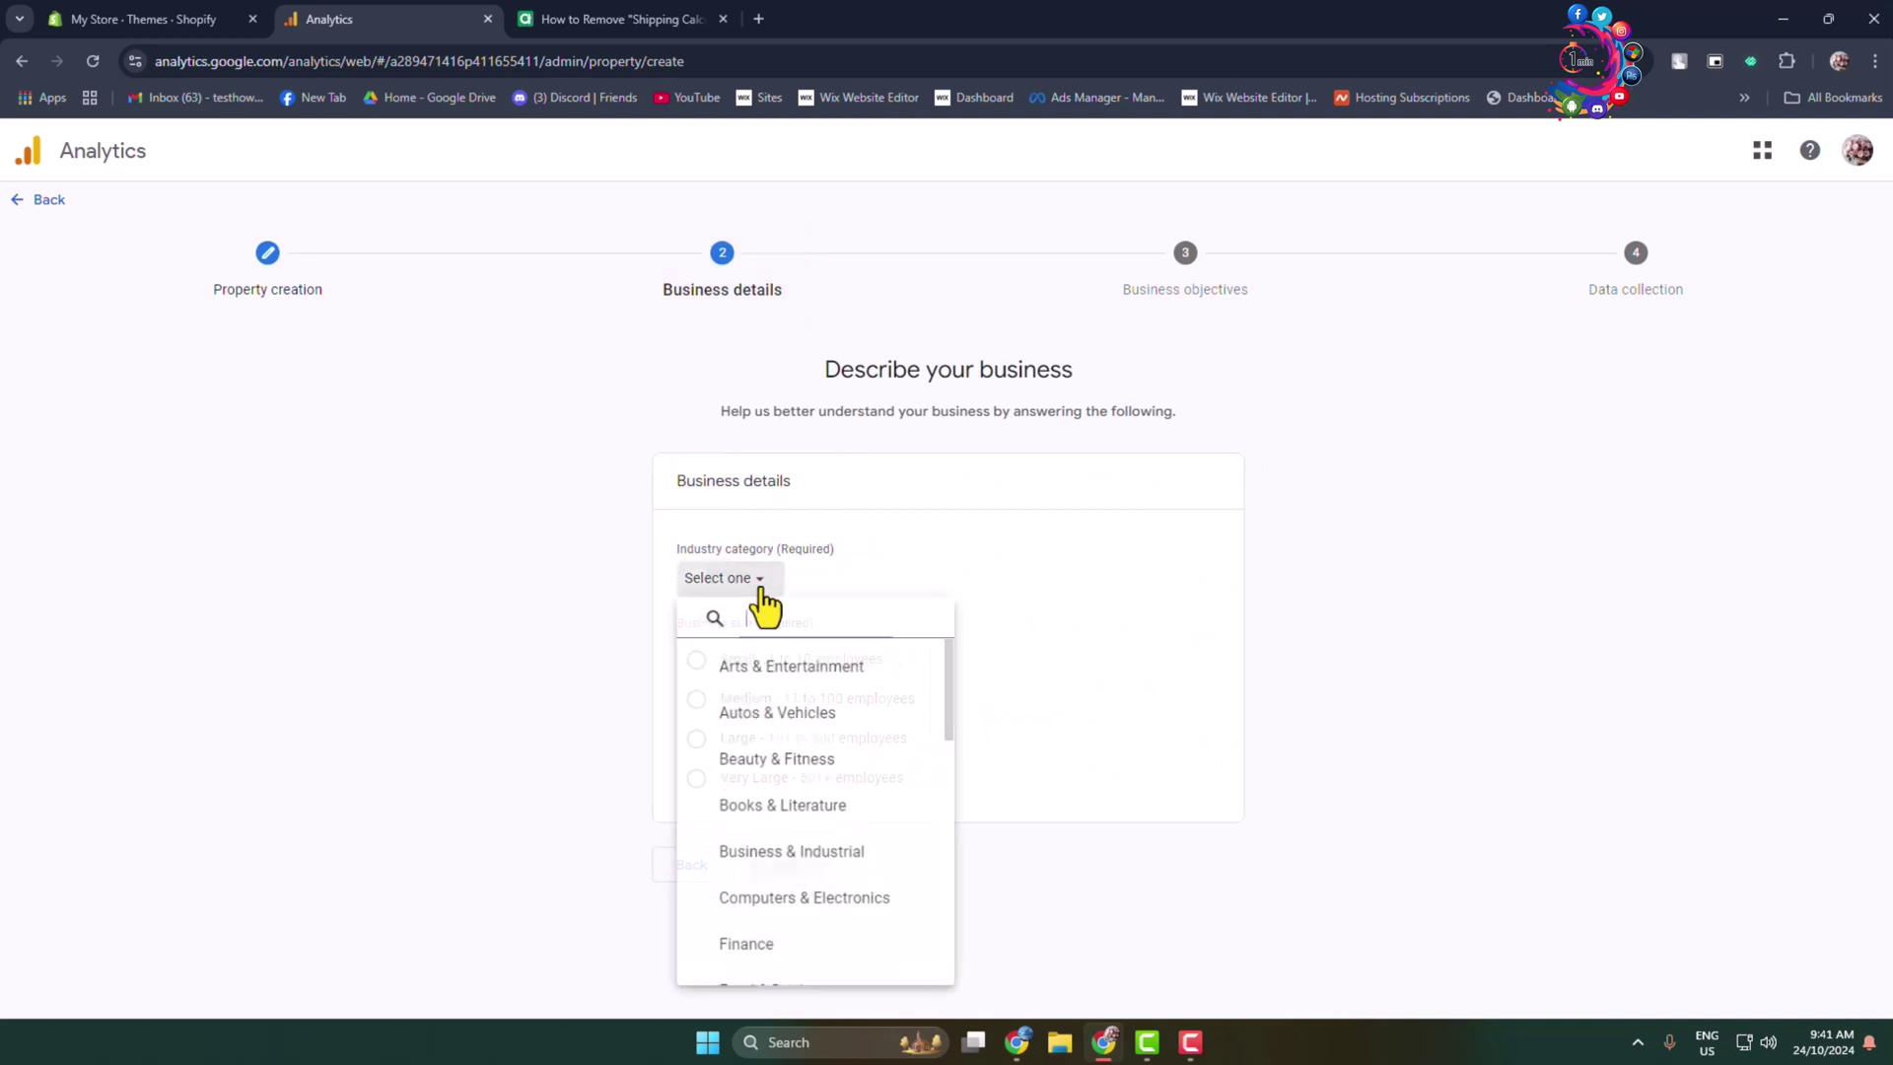
{"action": "left_click", "coordinate": [749, 771]}
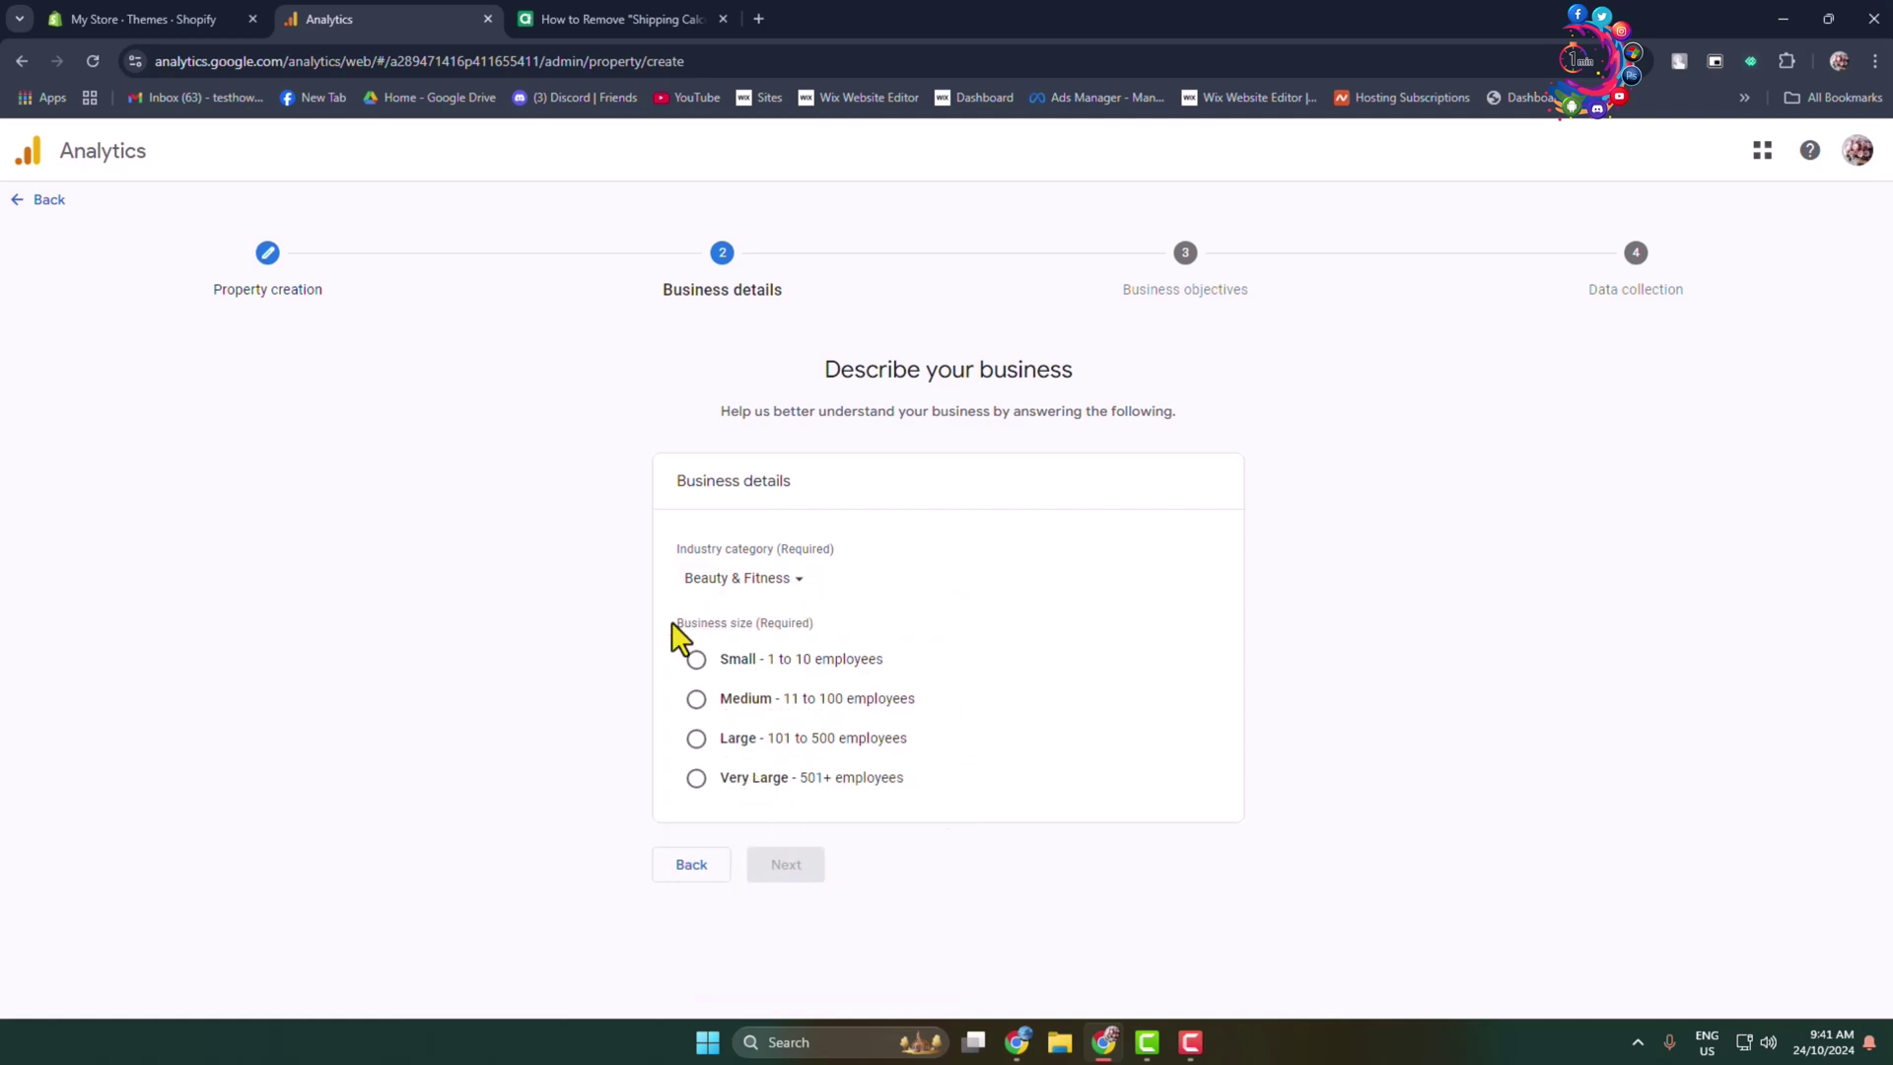
{"action": "left_click", "coordinate": [697, 665]}
{"action": "left_click", "coordinate": [790, 876]}
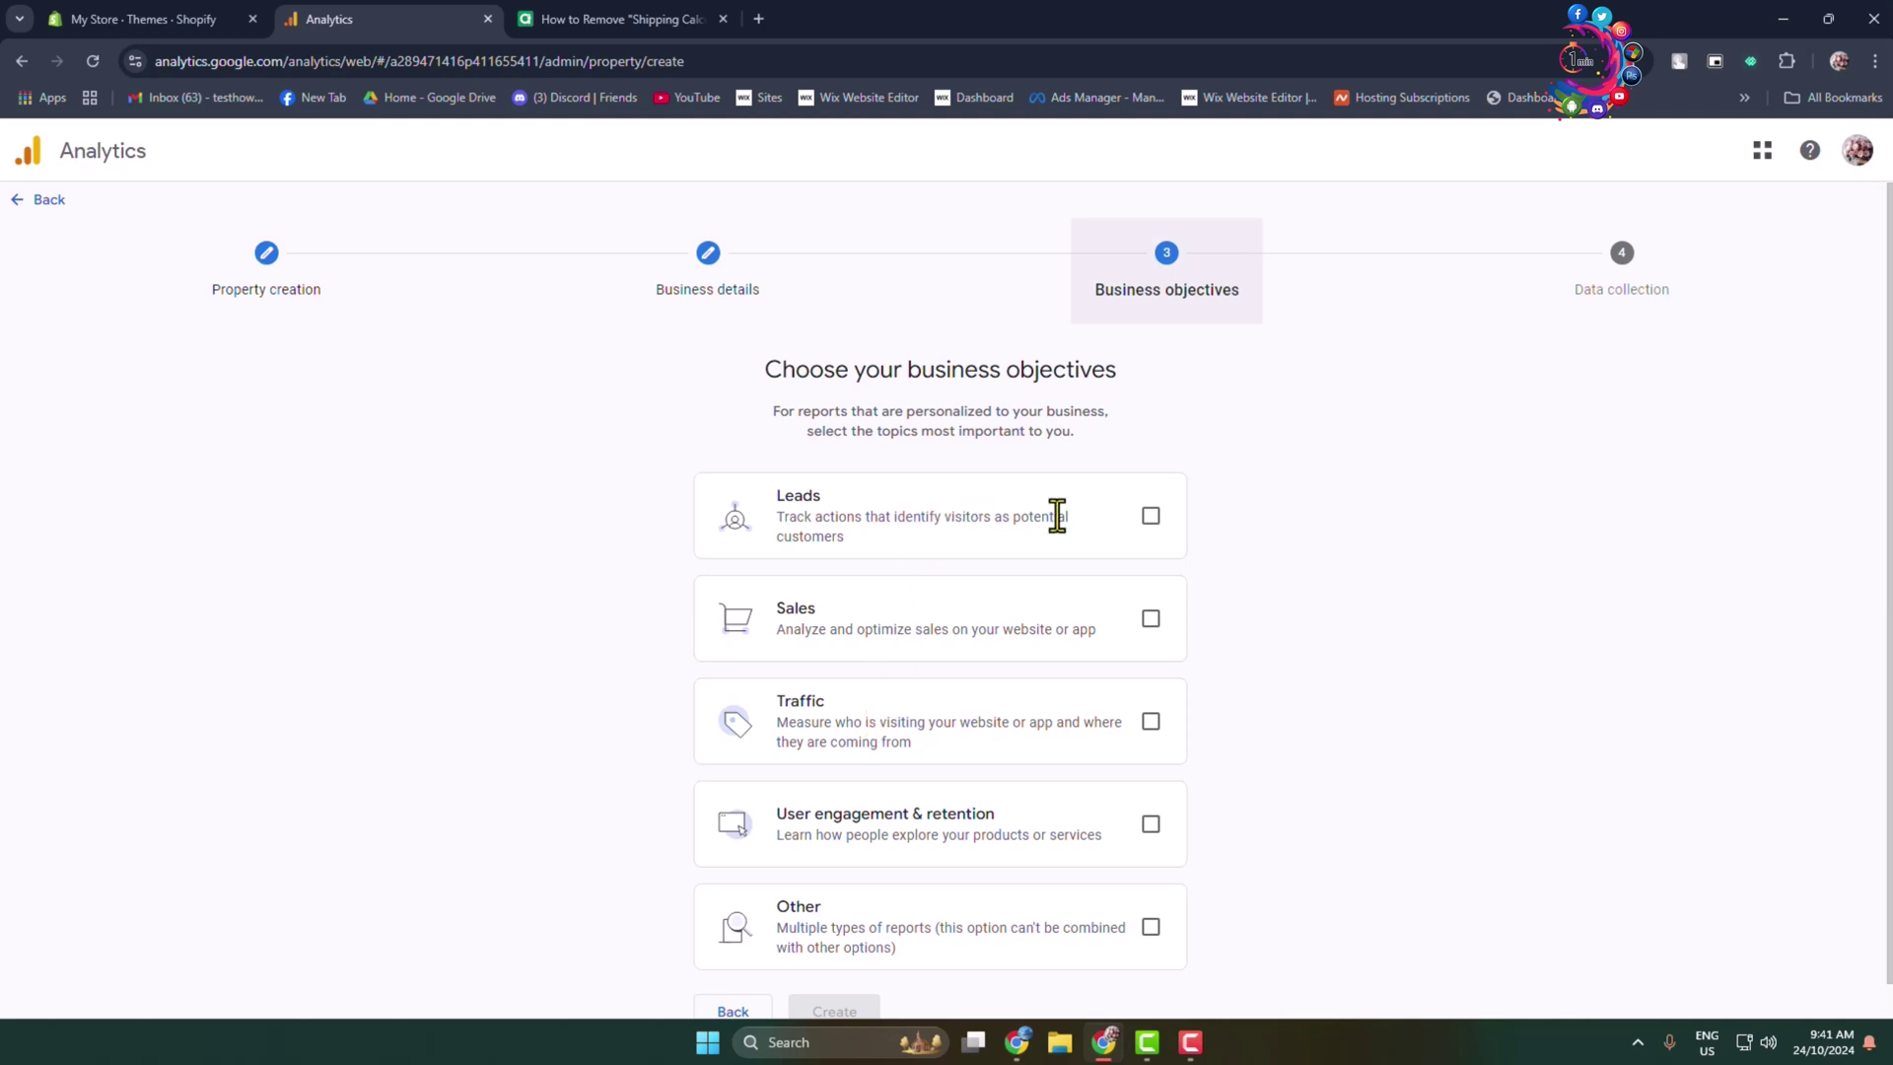
Step: Select the Leads, Sales and Traffic objectives and create the property
{"action": "left_click", "coordinate": [1150, 516]}
{"action": "left_click", "coordinate": [1151, 618]}
{"action": "left_click", "coordinate": [1151, 722]}
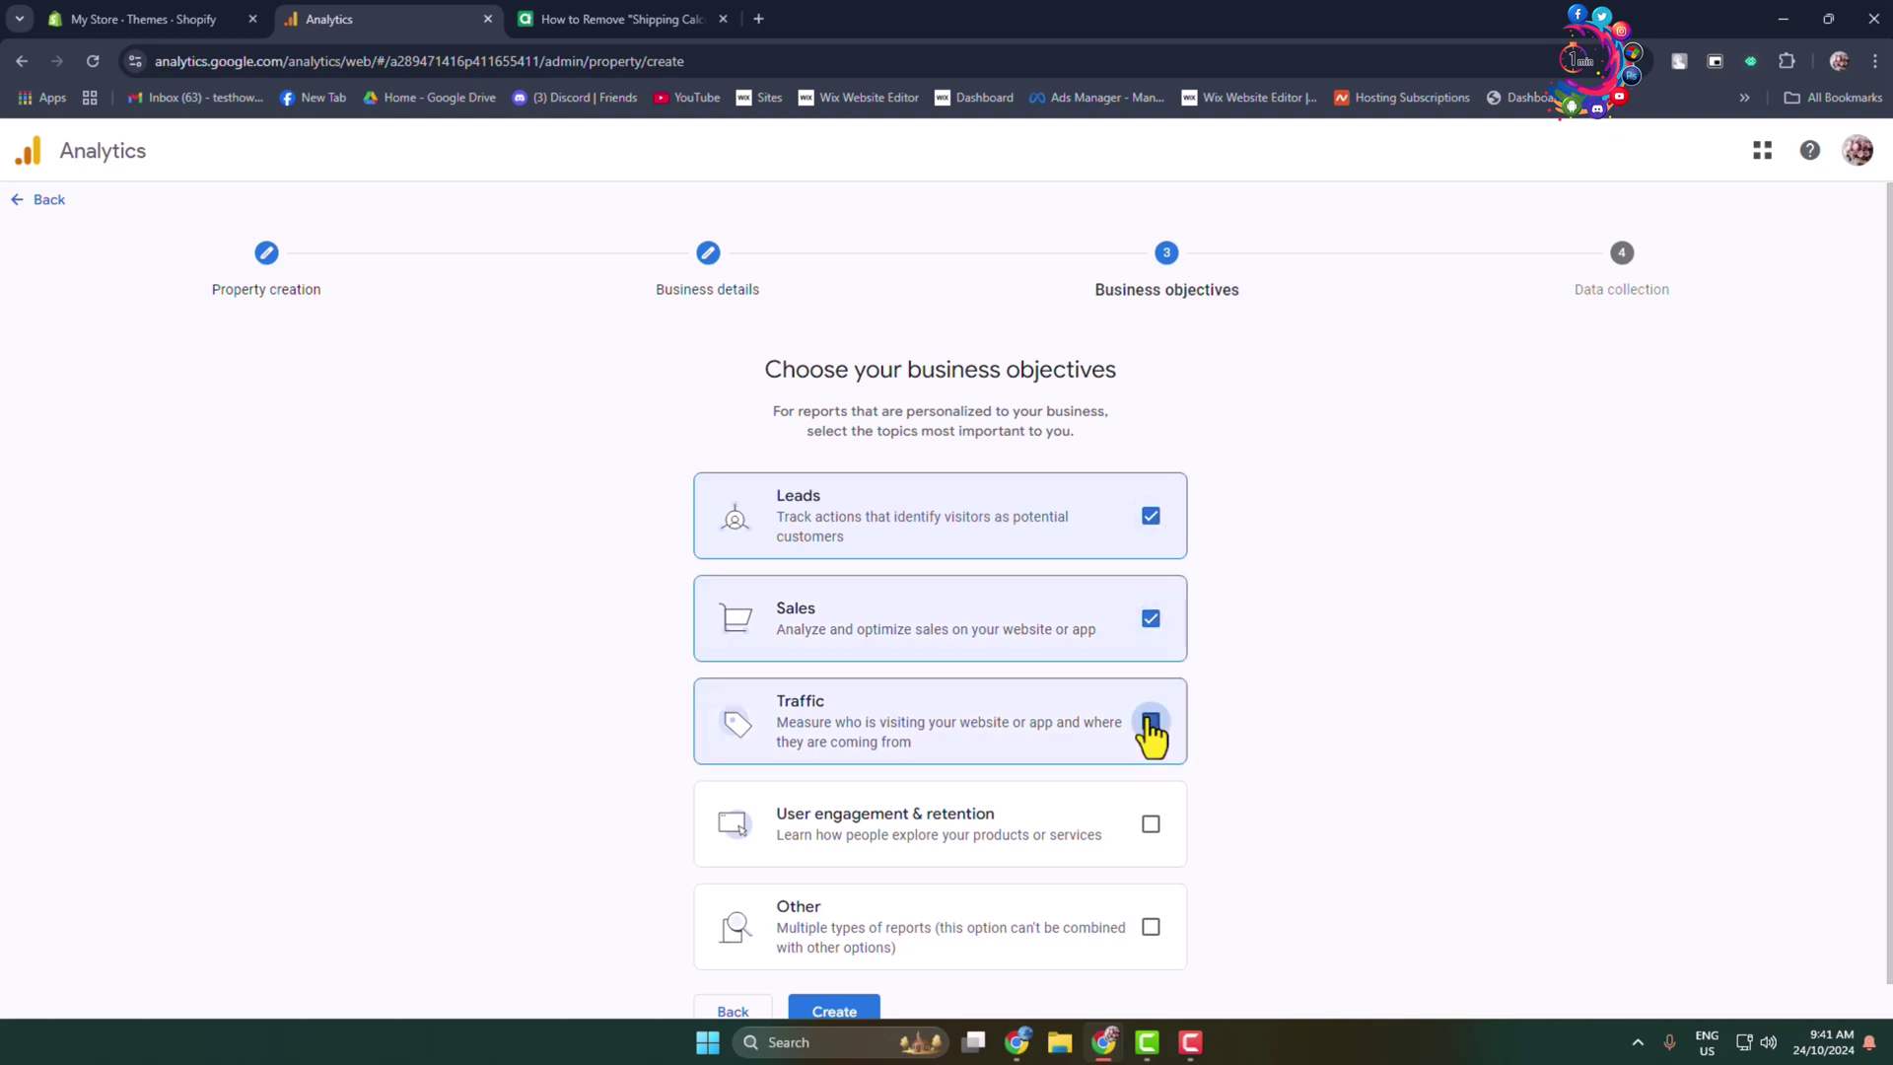
{"action": "scroll", "coordinate": [963, 888], "scroll_direction": "down", "scroll_amount": 1}
{"action": "left_click", "coordinate": [846, 979]}
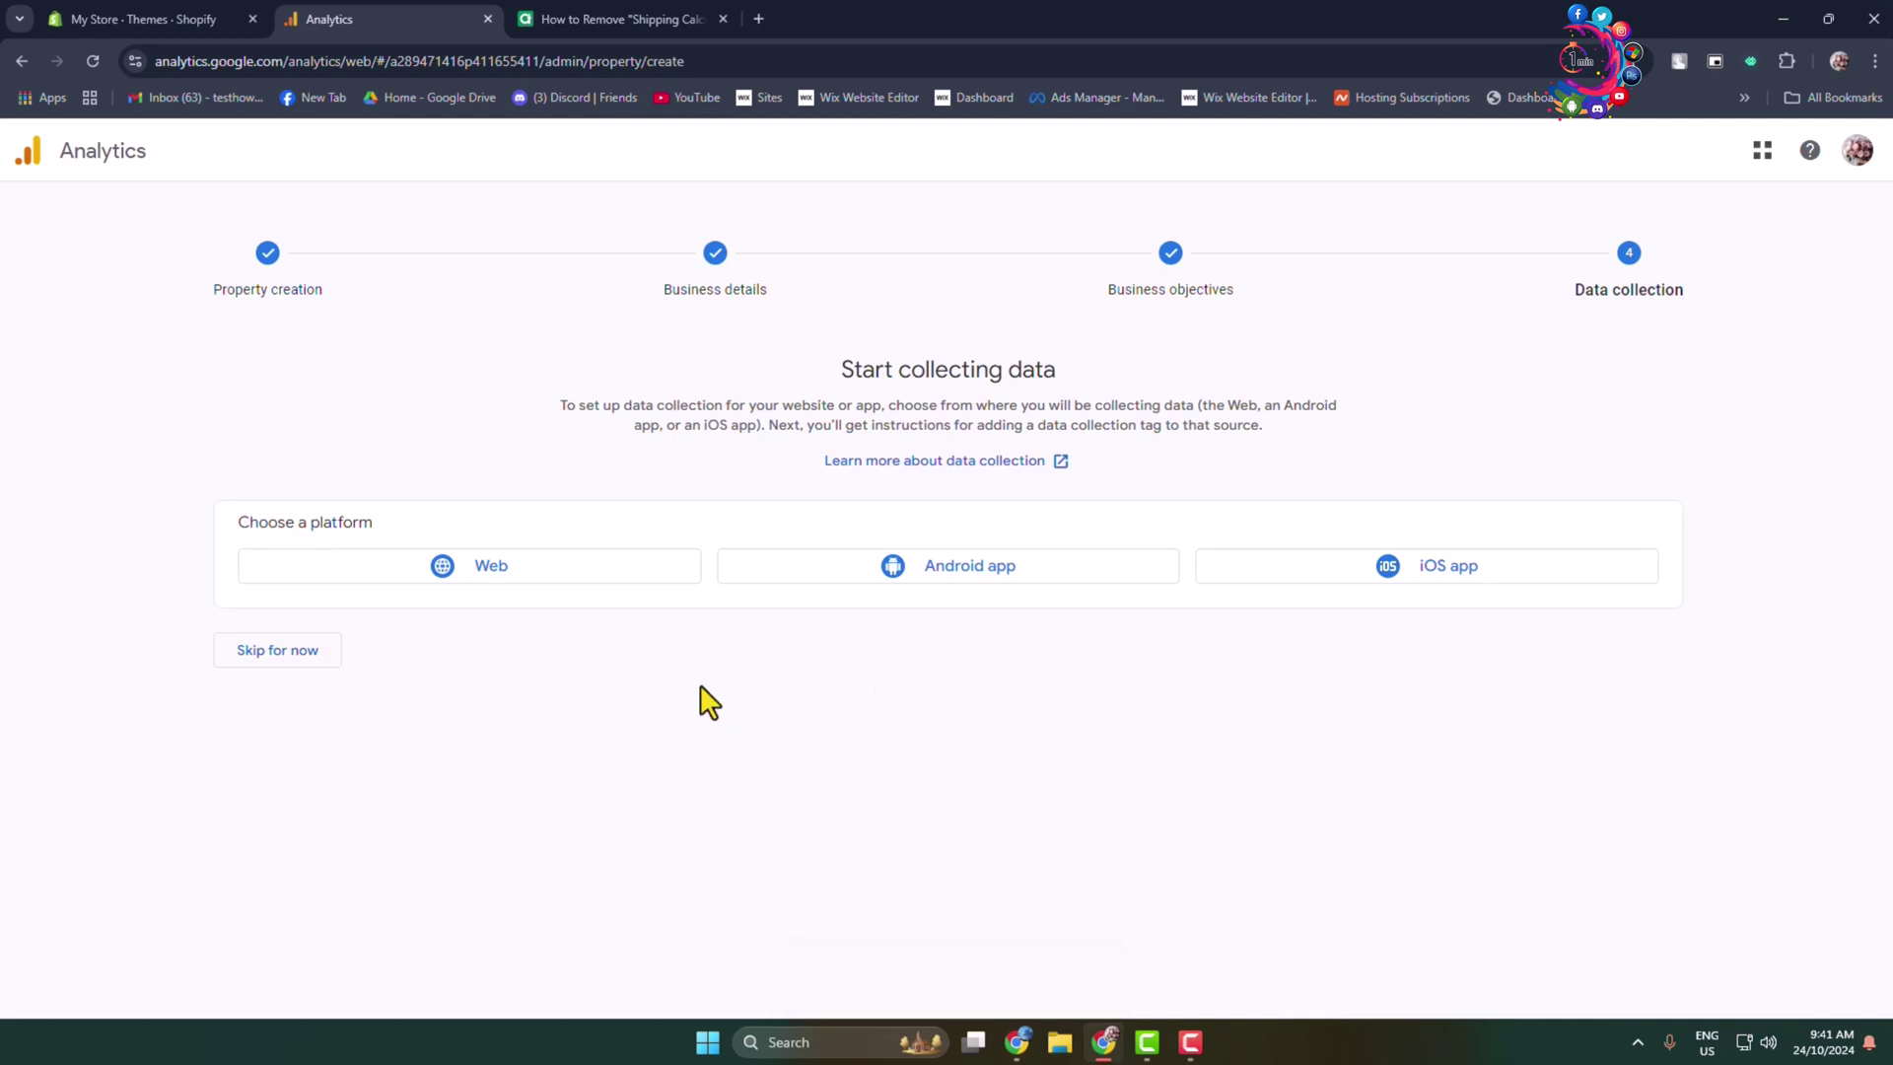
Step: Choose a Web data stream, then go to the Shopify admin
{"action": "left_click", "coordinate": [487, 582]}
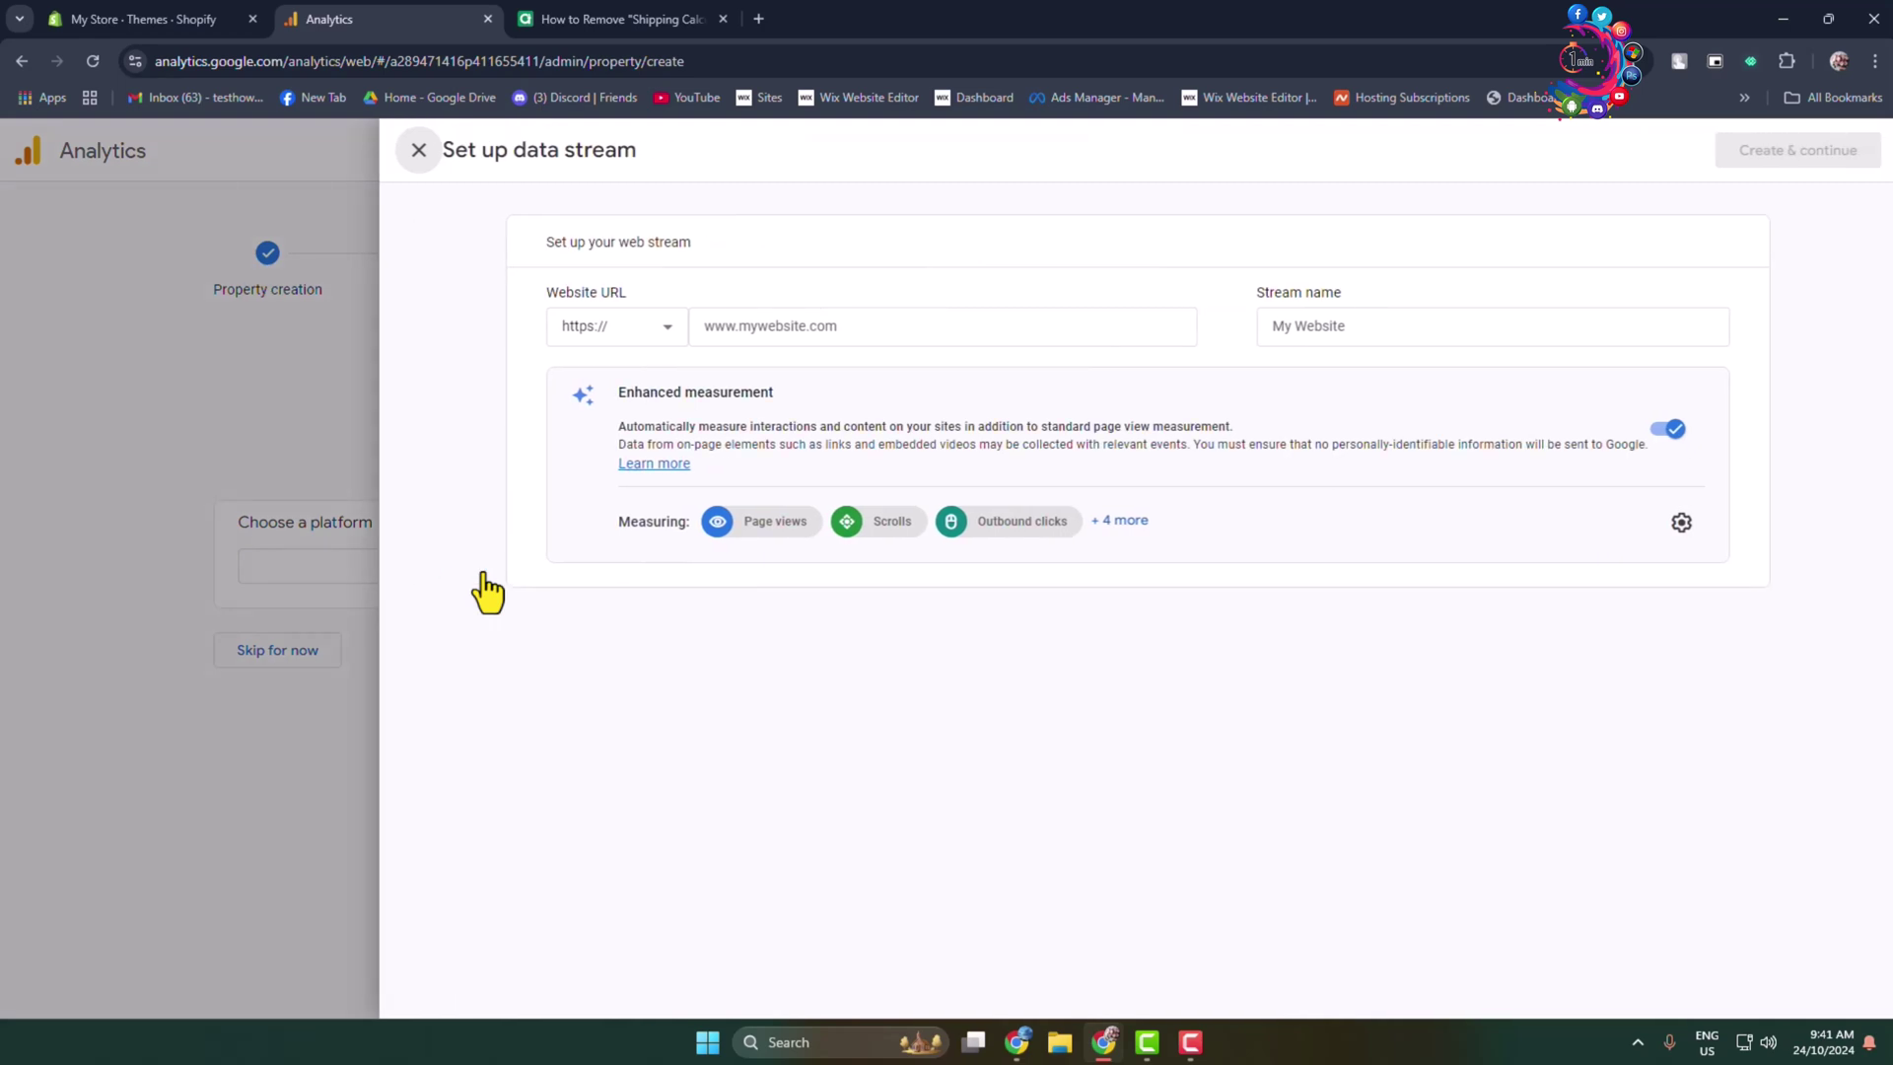
{"action": "left_click", "coordinate": [794, 326]}
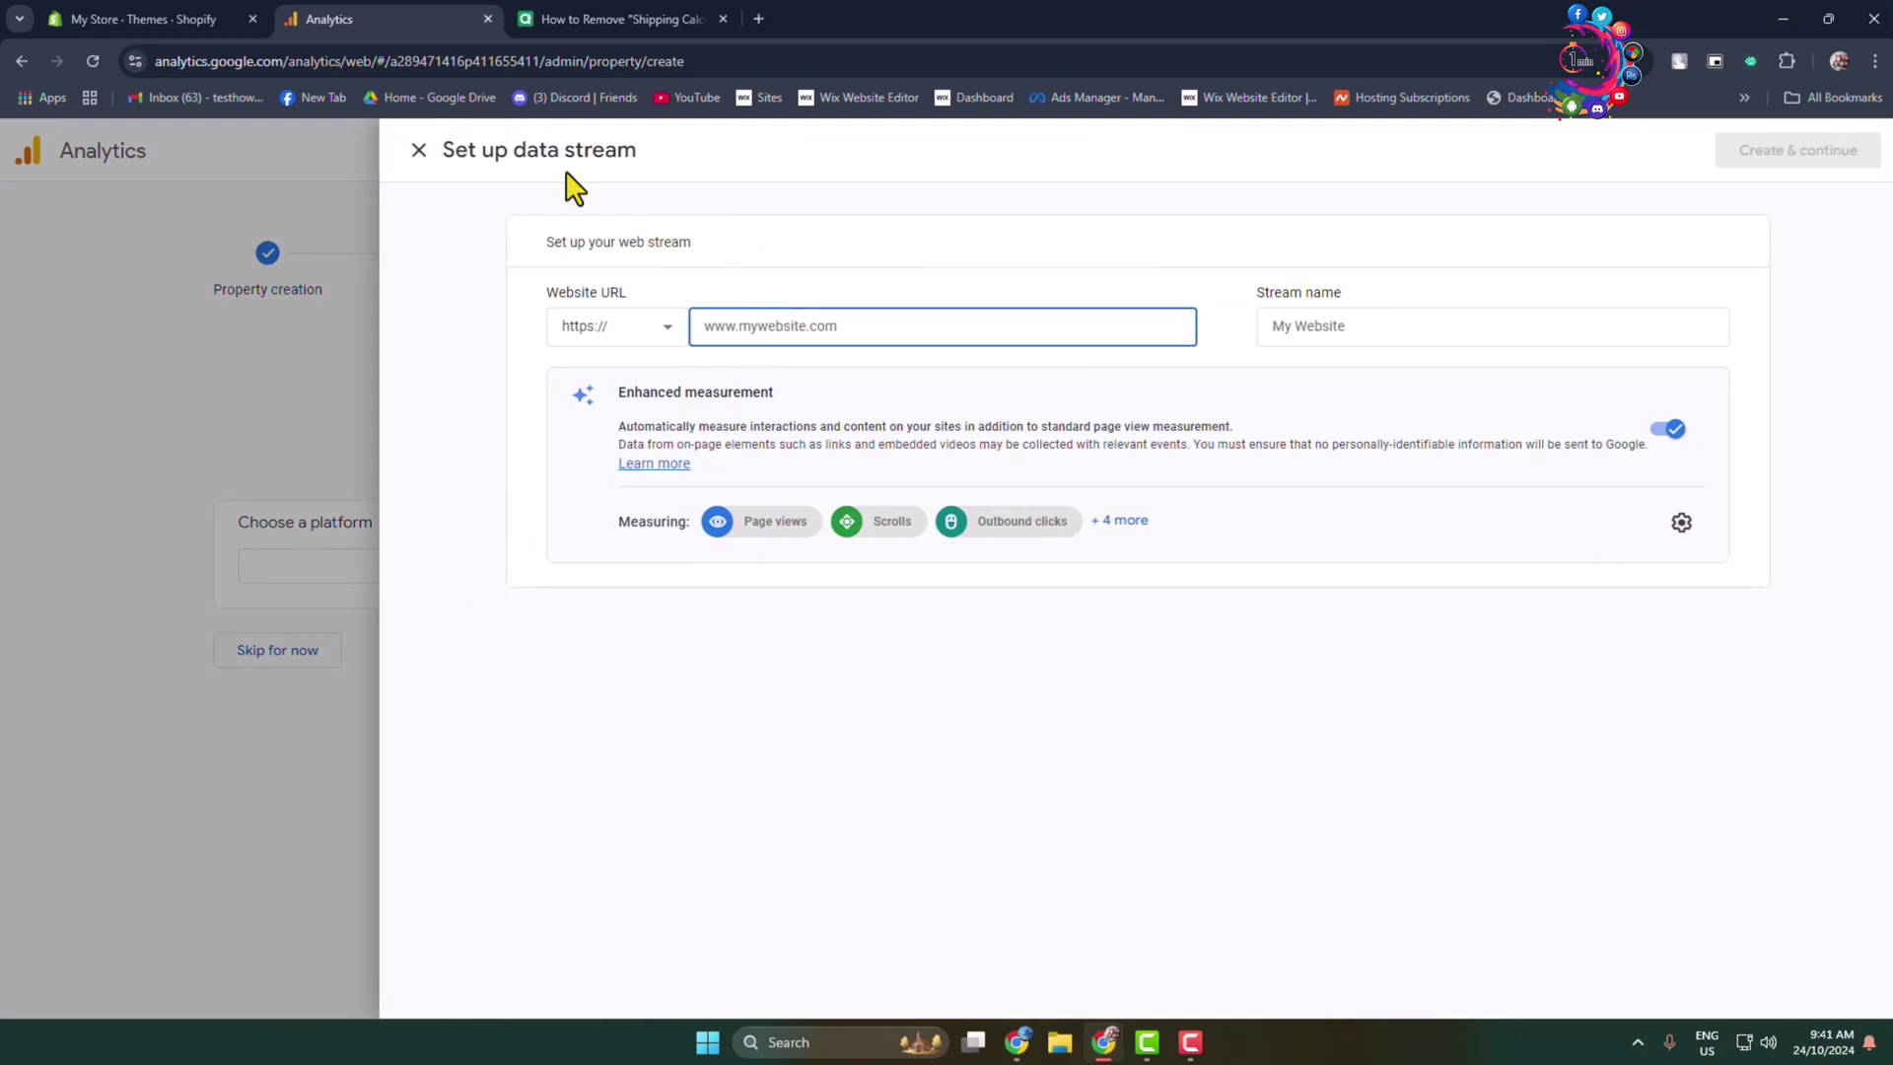
{"action": "left_click", "coordinate": [153, 19]}
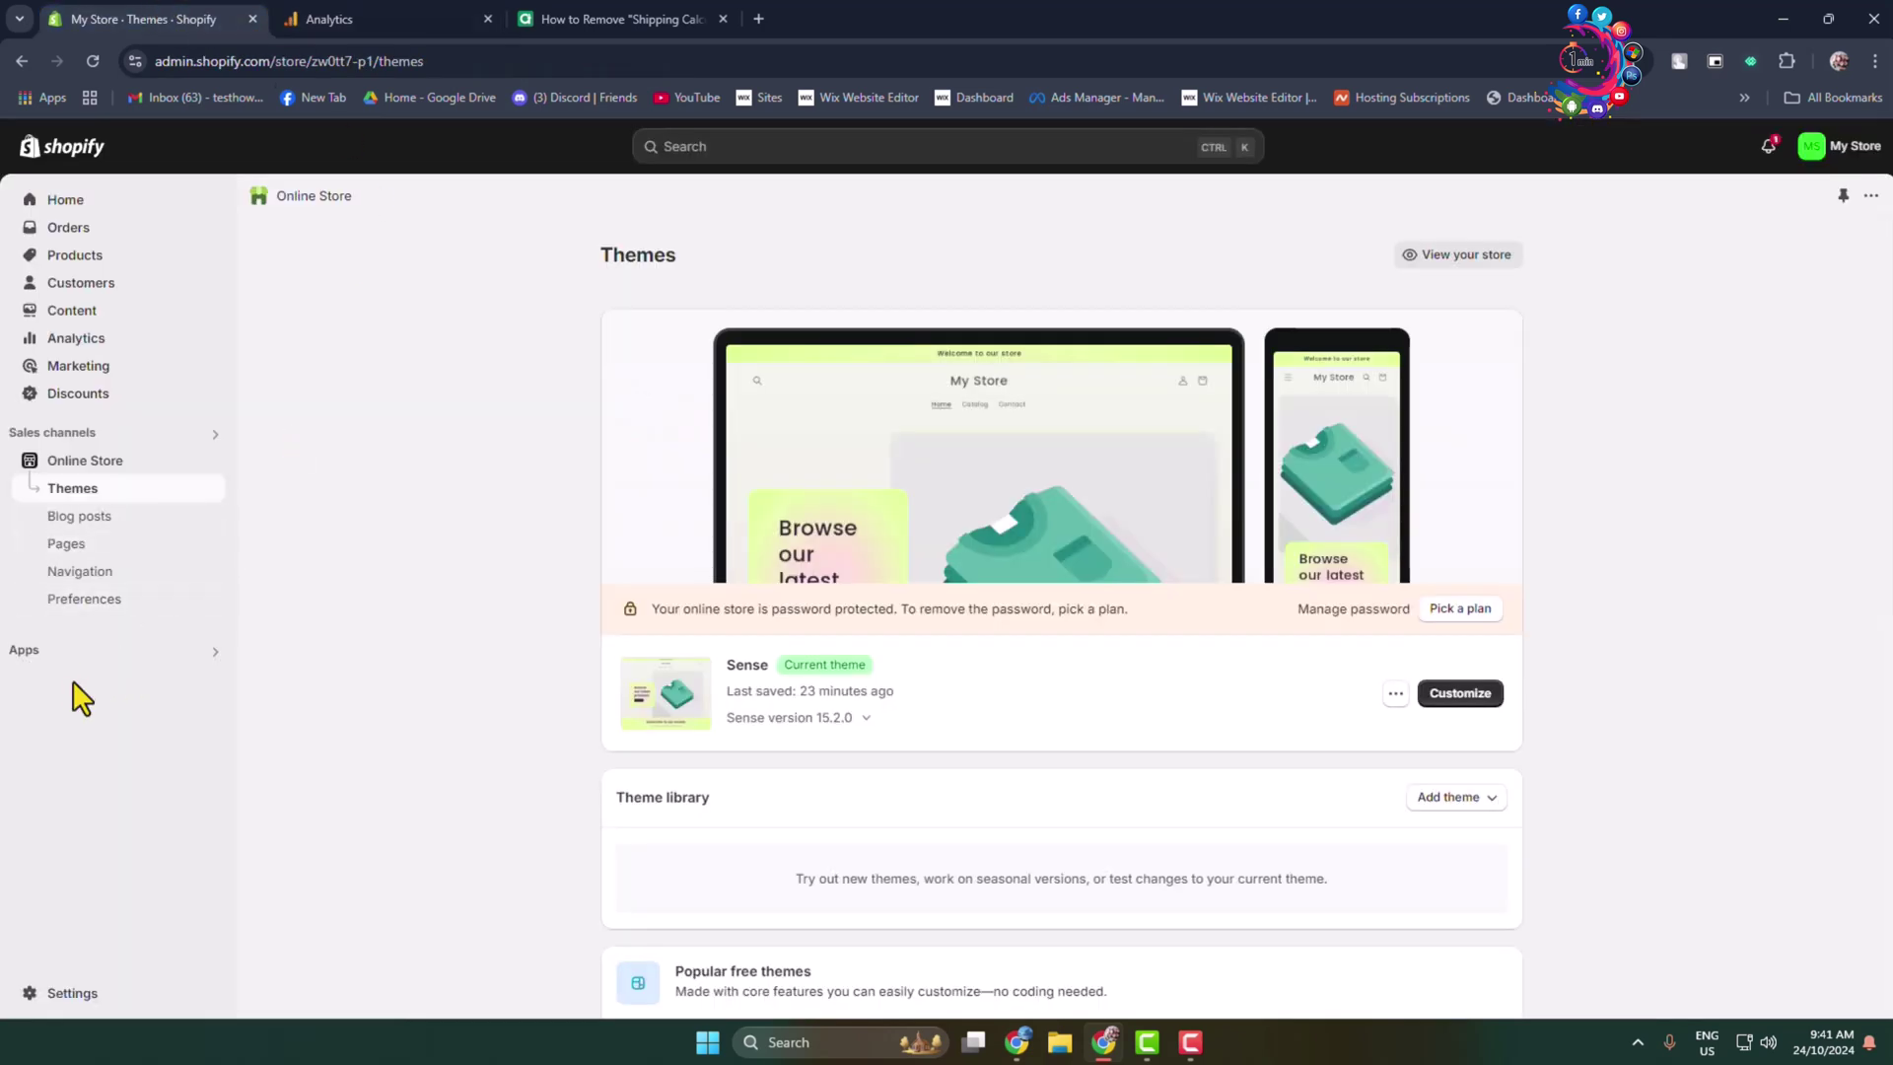
{"action": "left_click", "coordinate": [217, 461]}
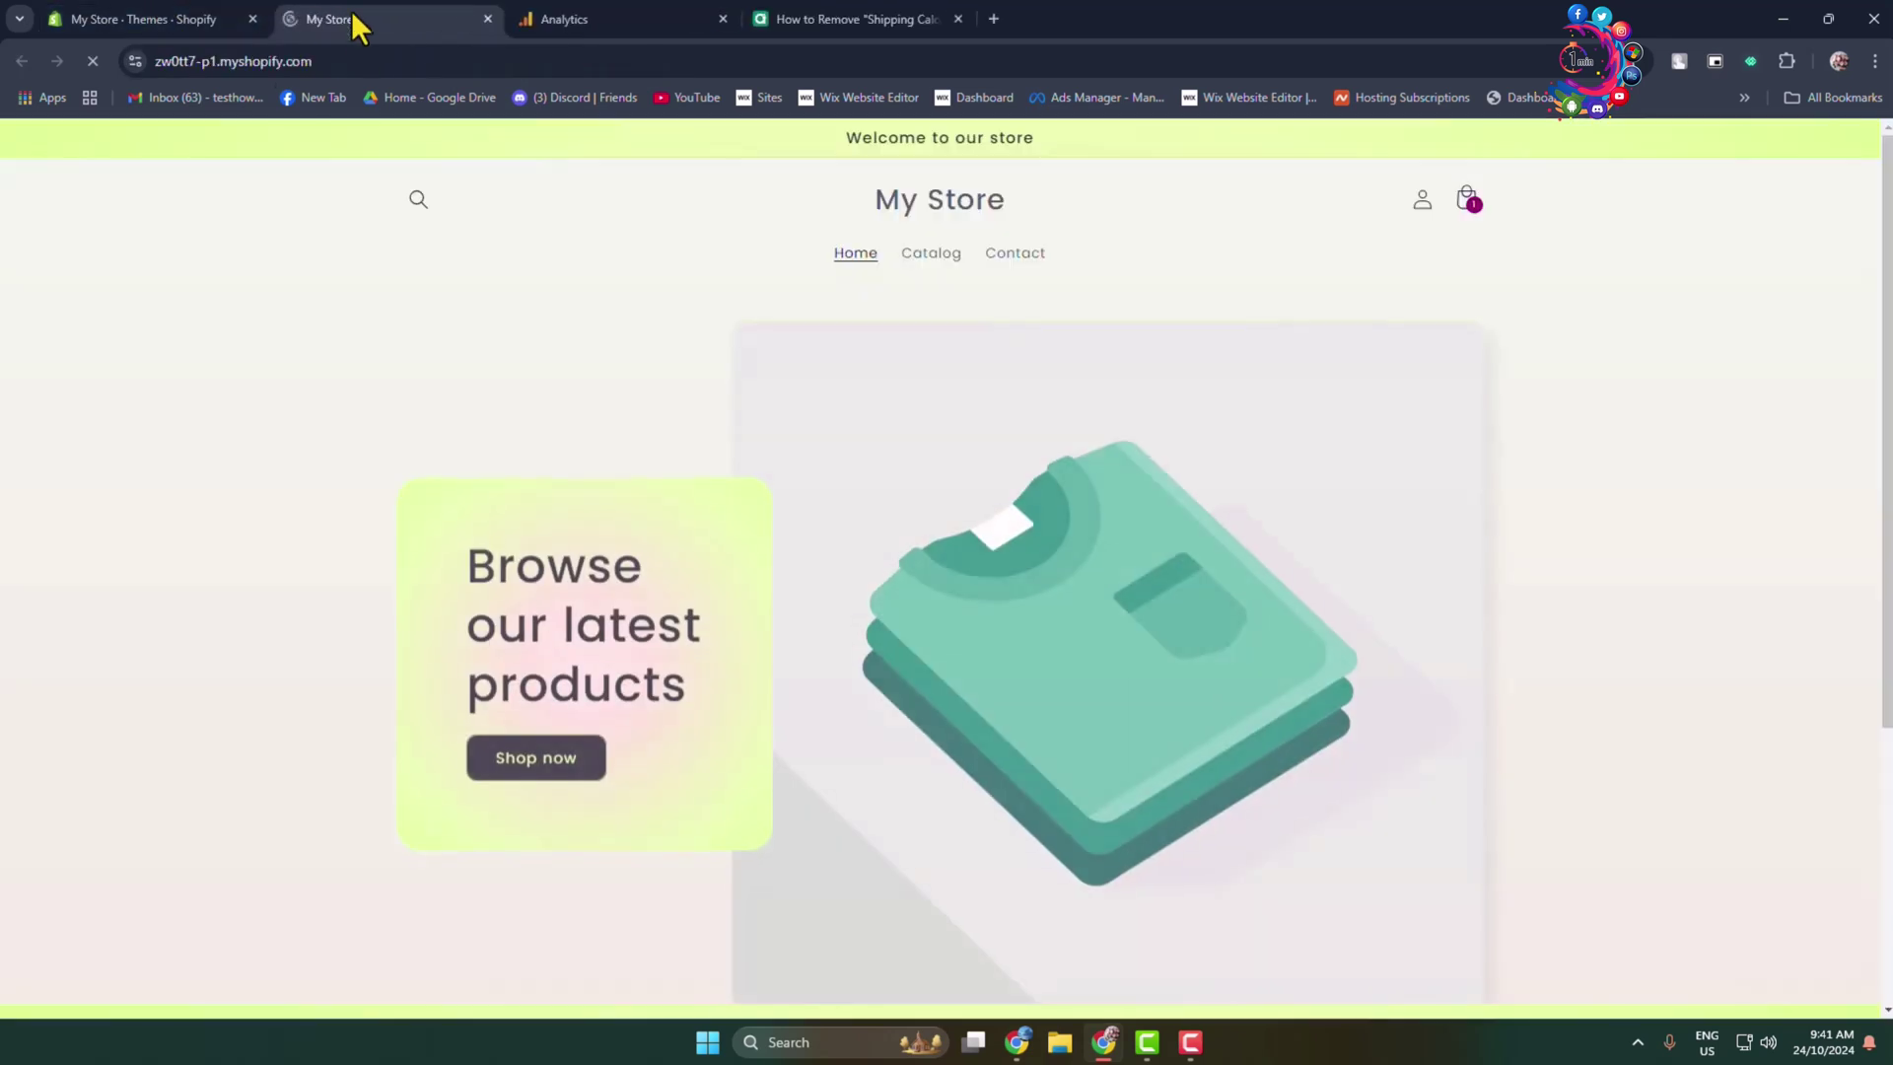
{"action": "left_click", "coordinate": [316, 60]}
{"action": "key", "text": "ctrl+c"}
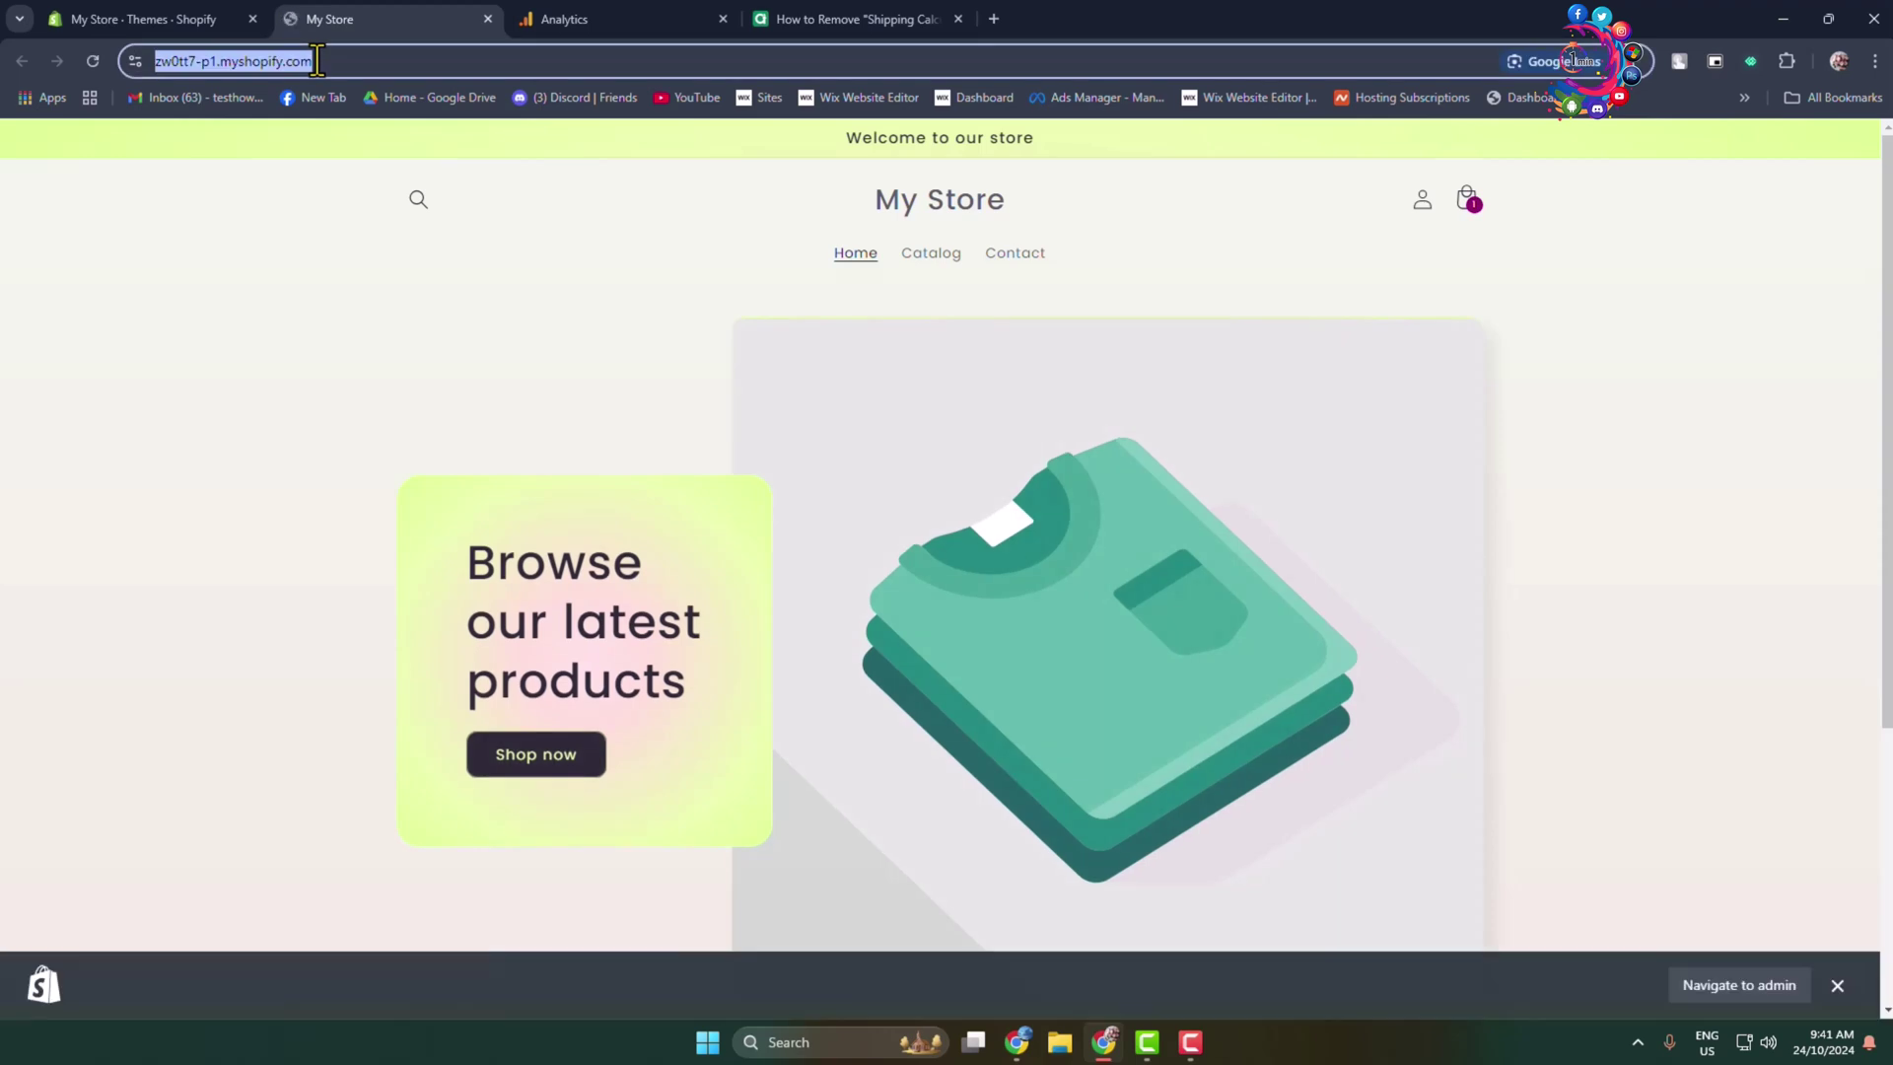
{"action": "left_click", "coordinate": [530, 18]}
{"action": "left_click", "coordinate": [802, 329]}
{"action": "key", "text": "ctrl+v"}
{"action": "left_click_drag", "start_coordinate": [750, 327], "coordinate": [651, 372]}
{"action": "key", "text": "BackSpace"}
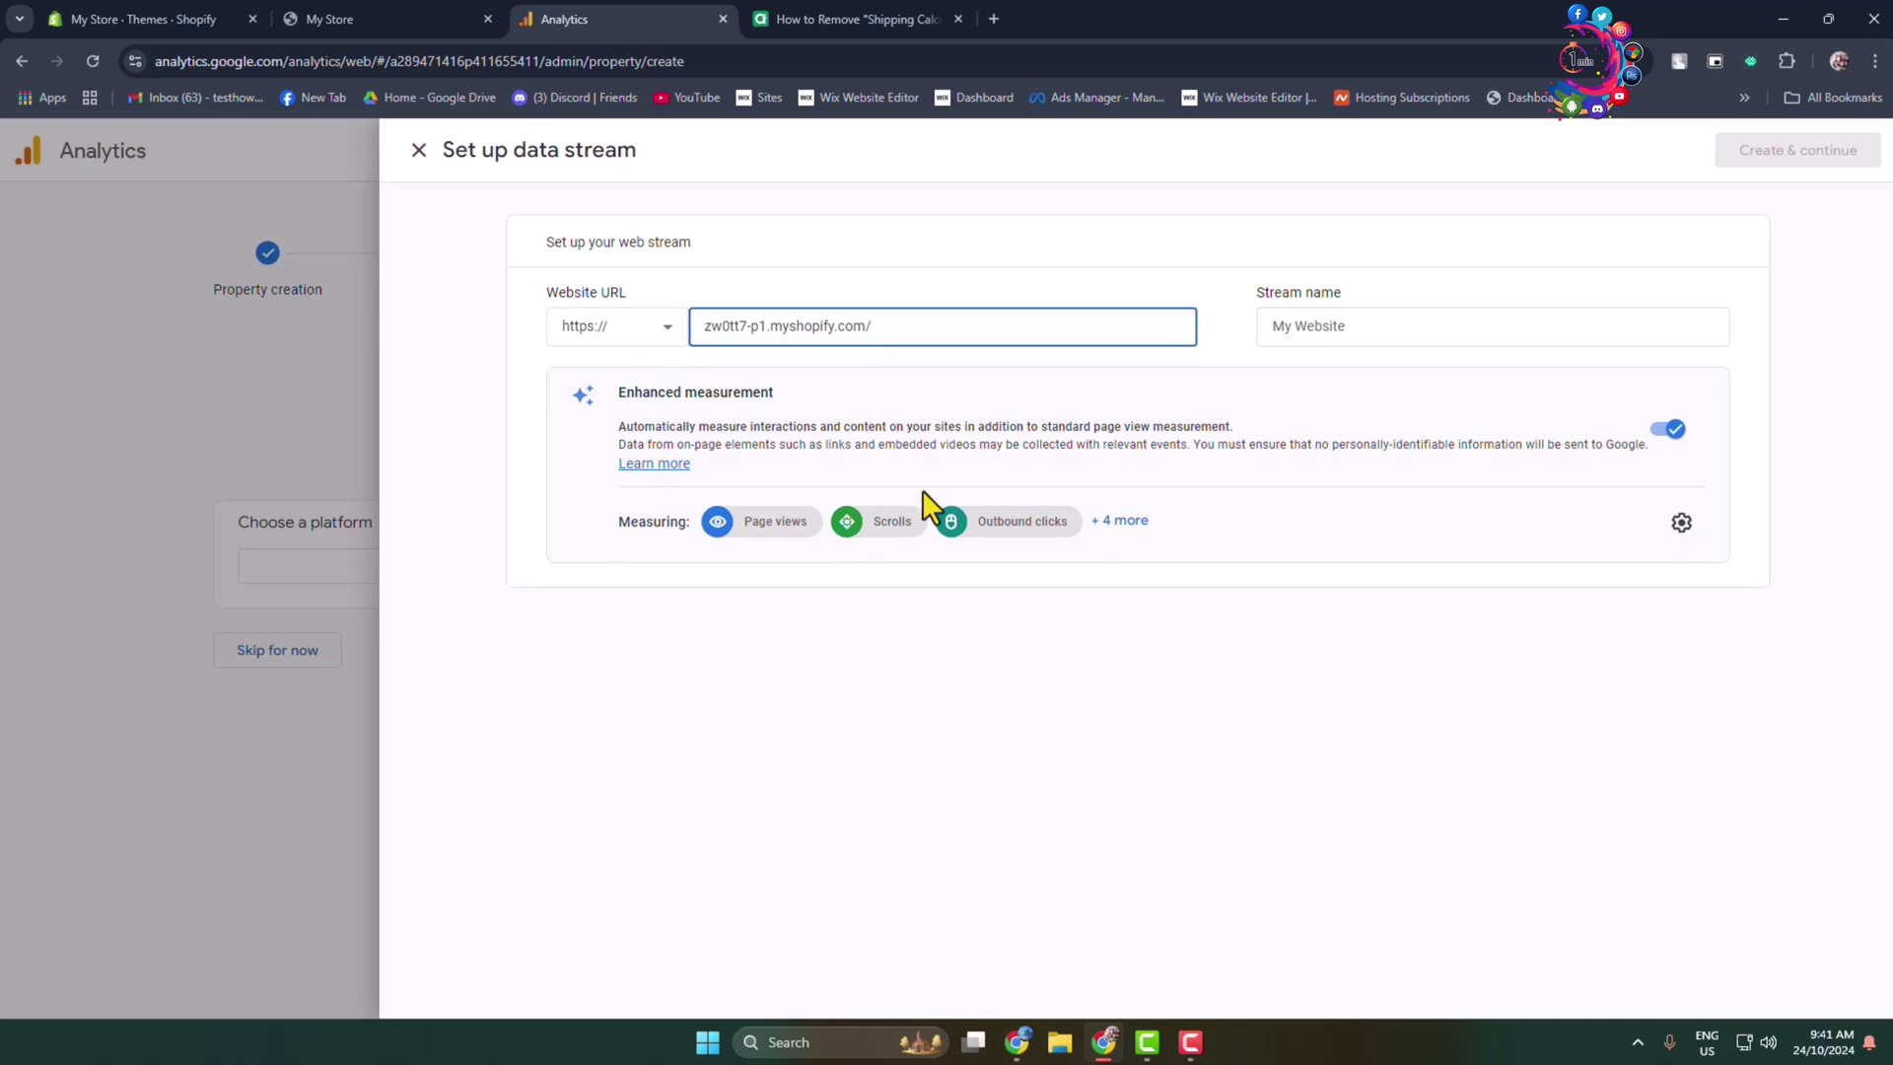
Step: Enter 'shop' as the stream name and create the web stream
{"action": "left_click", "coordinate": [1364, 330]}
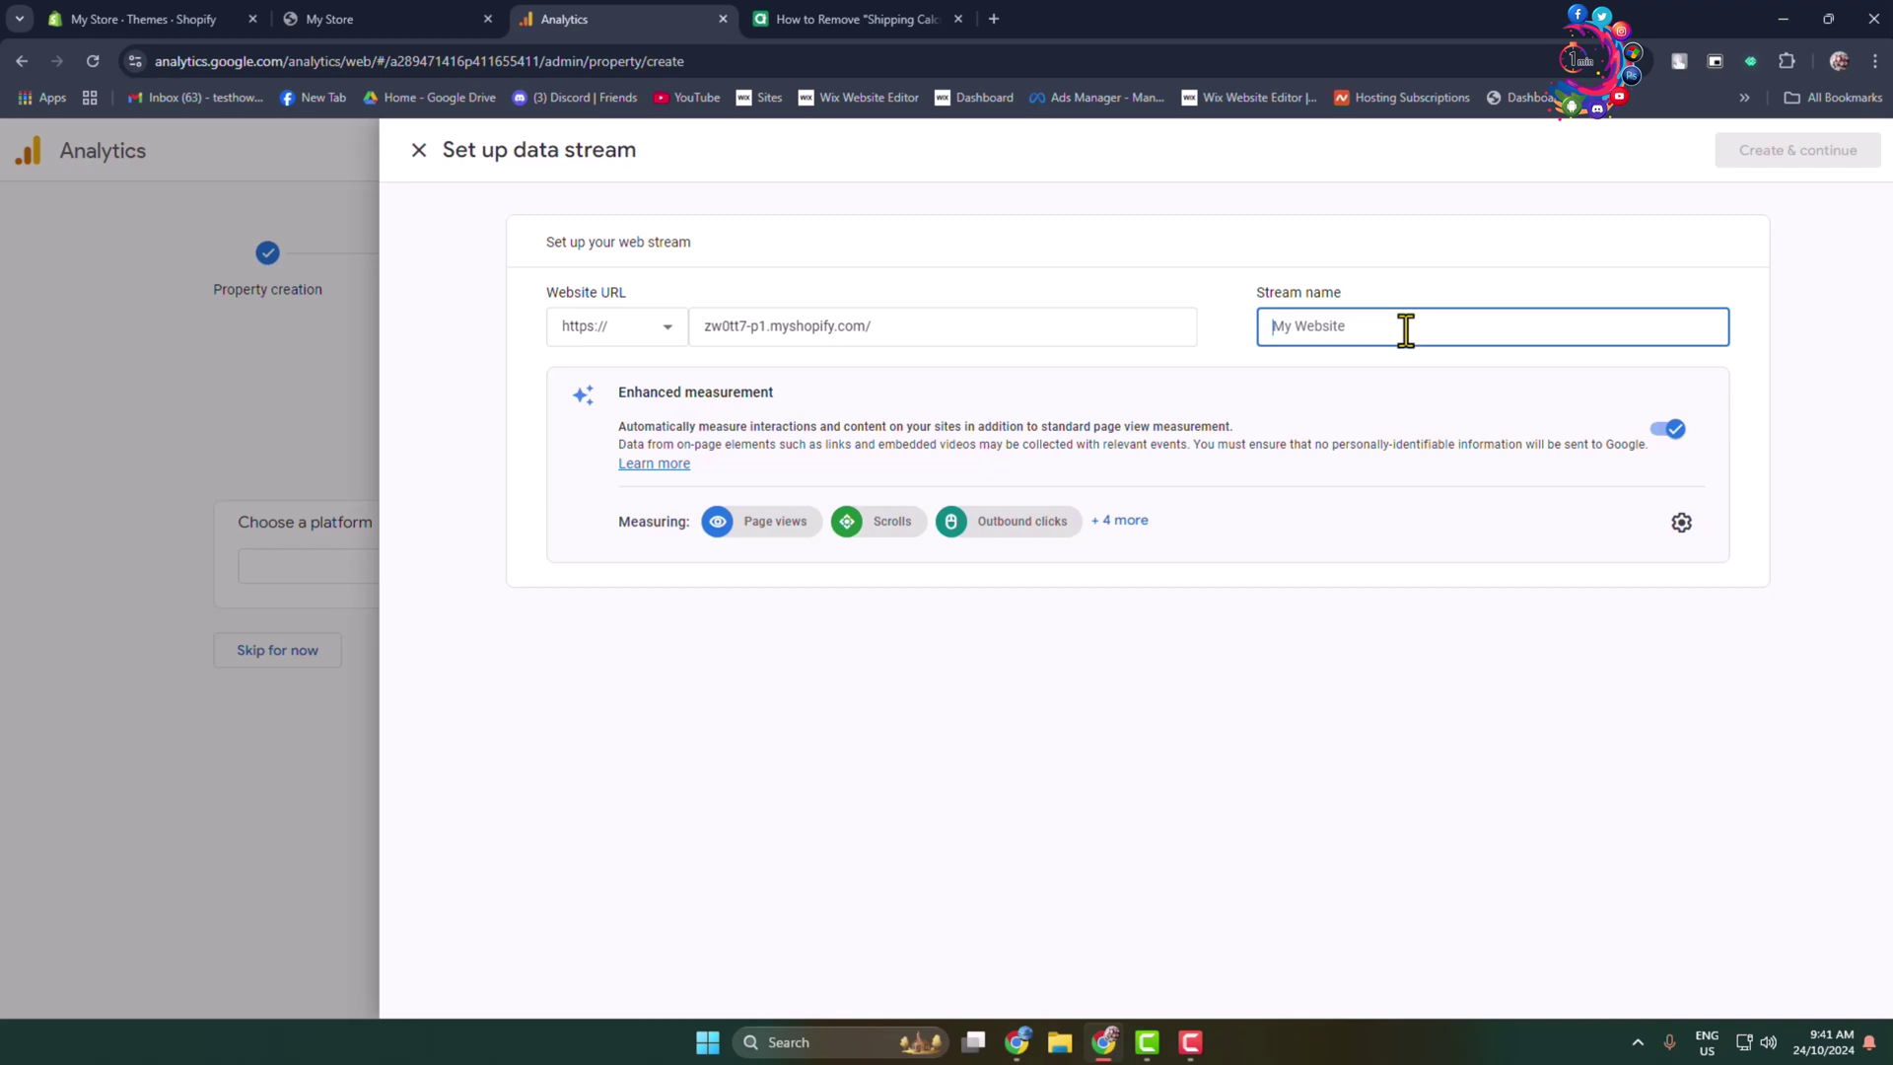
{"action": "type", "text": "shopify"}
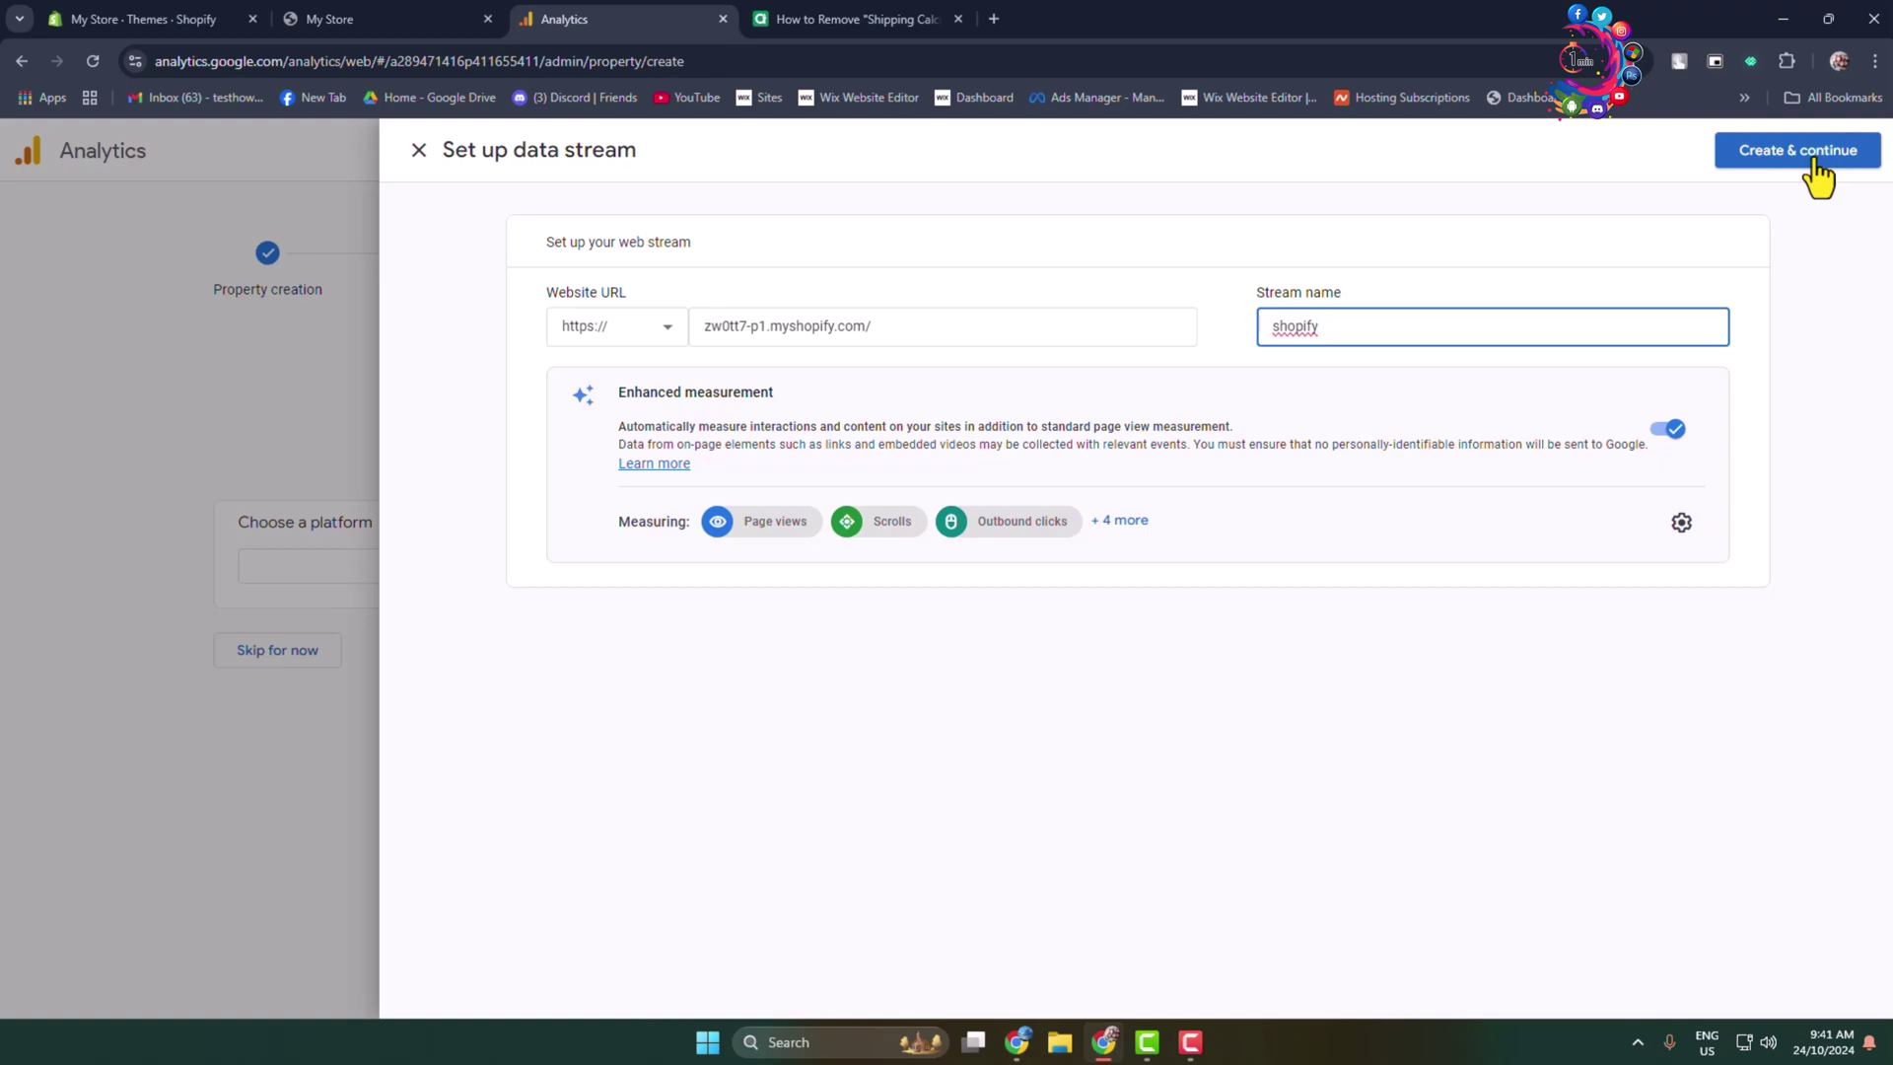
{"action": "left_click", "coordinate": [1814, 156]}
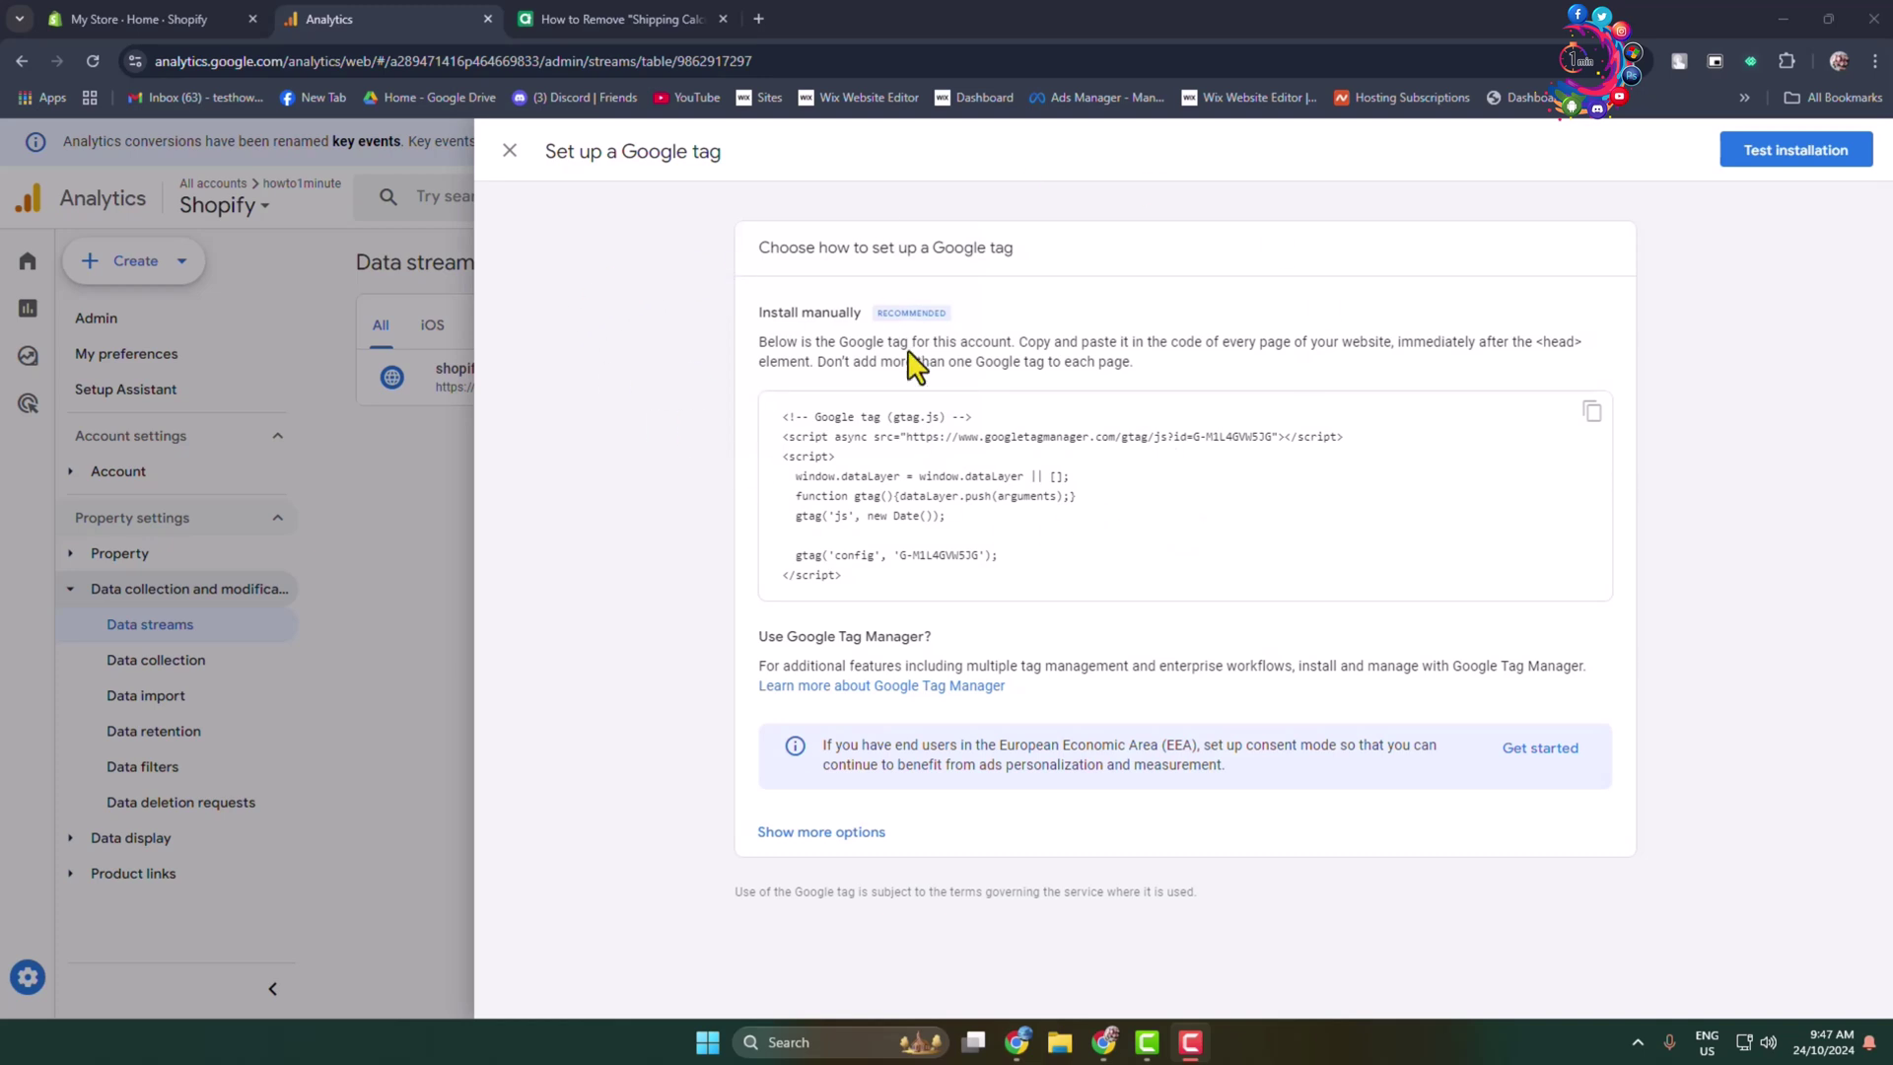
Step: Choose to install the Google tag with a CMS, selecting Shopify as the platform
{"action": "left_click", "coordinate": [828, 833]}
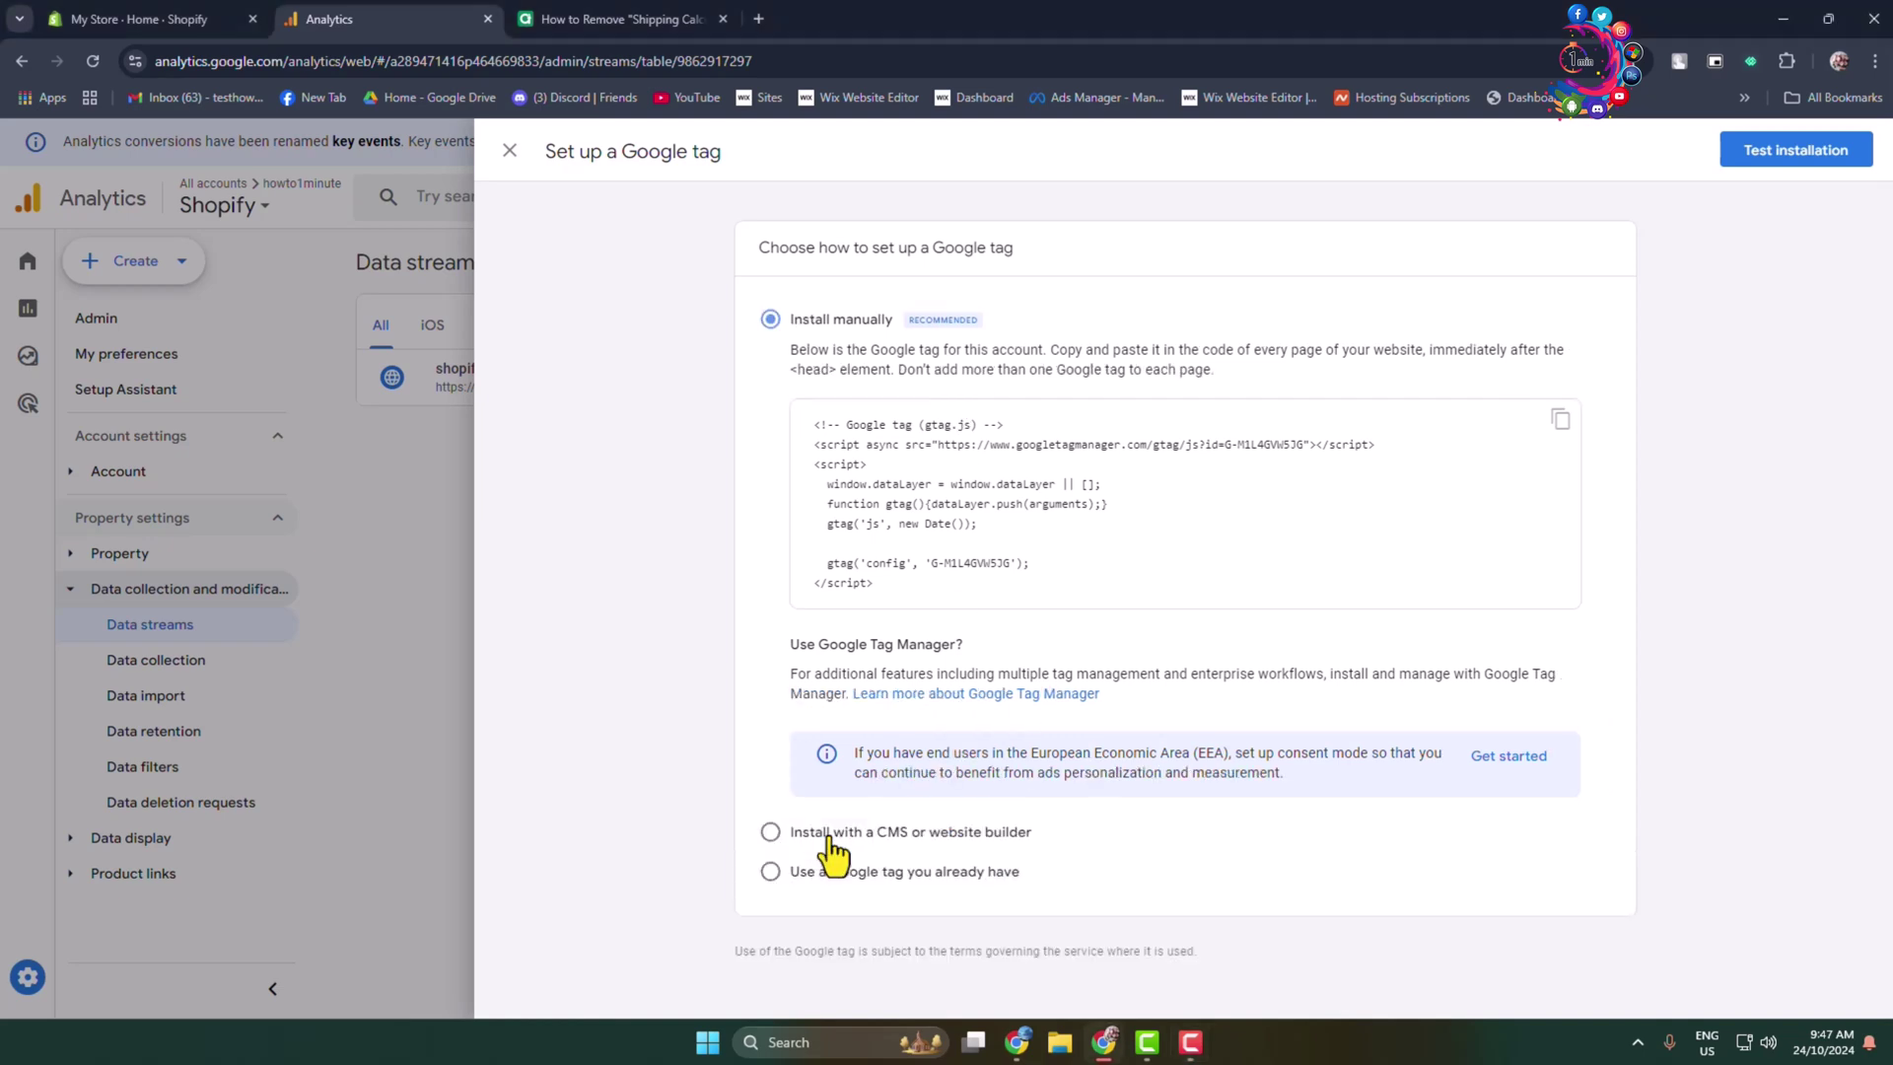
{"action": "left_click", "coordinate": [771, 833]}
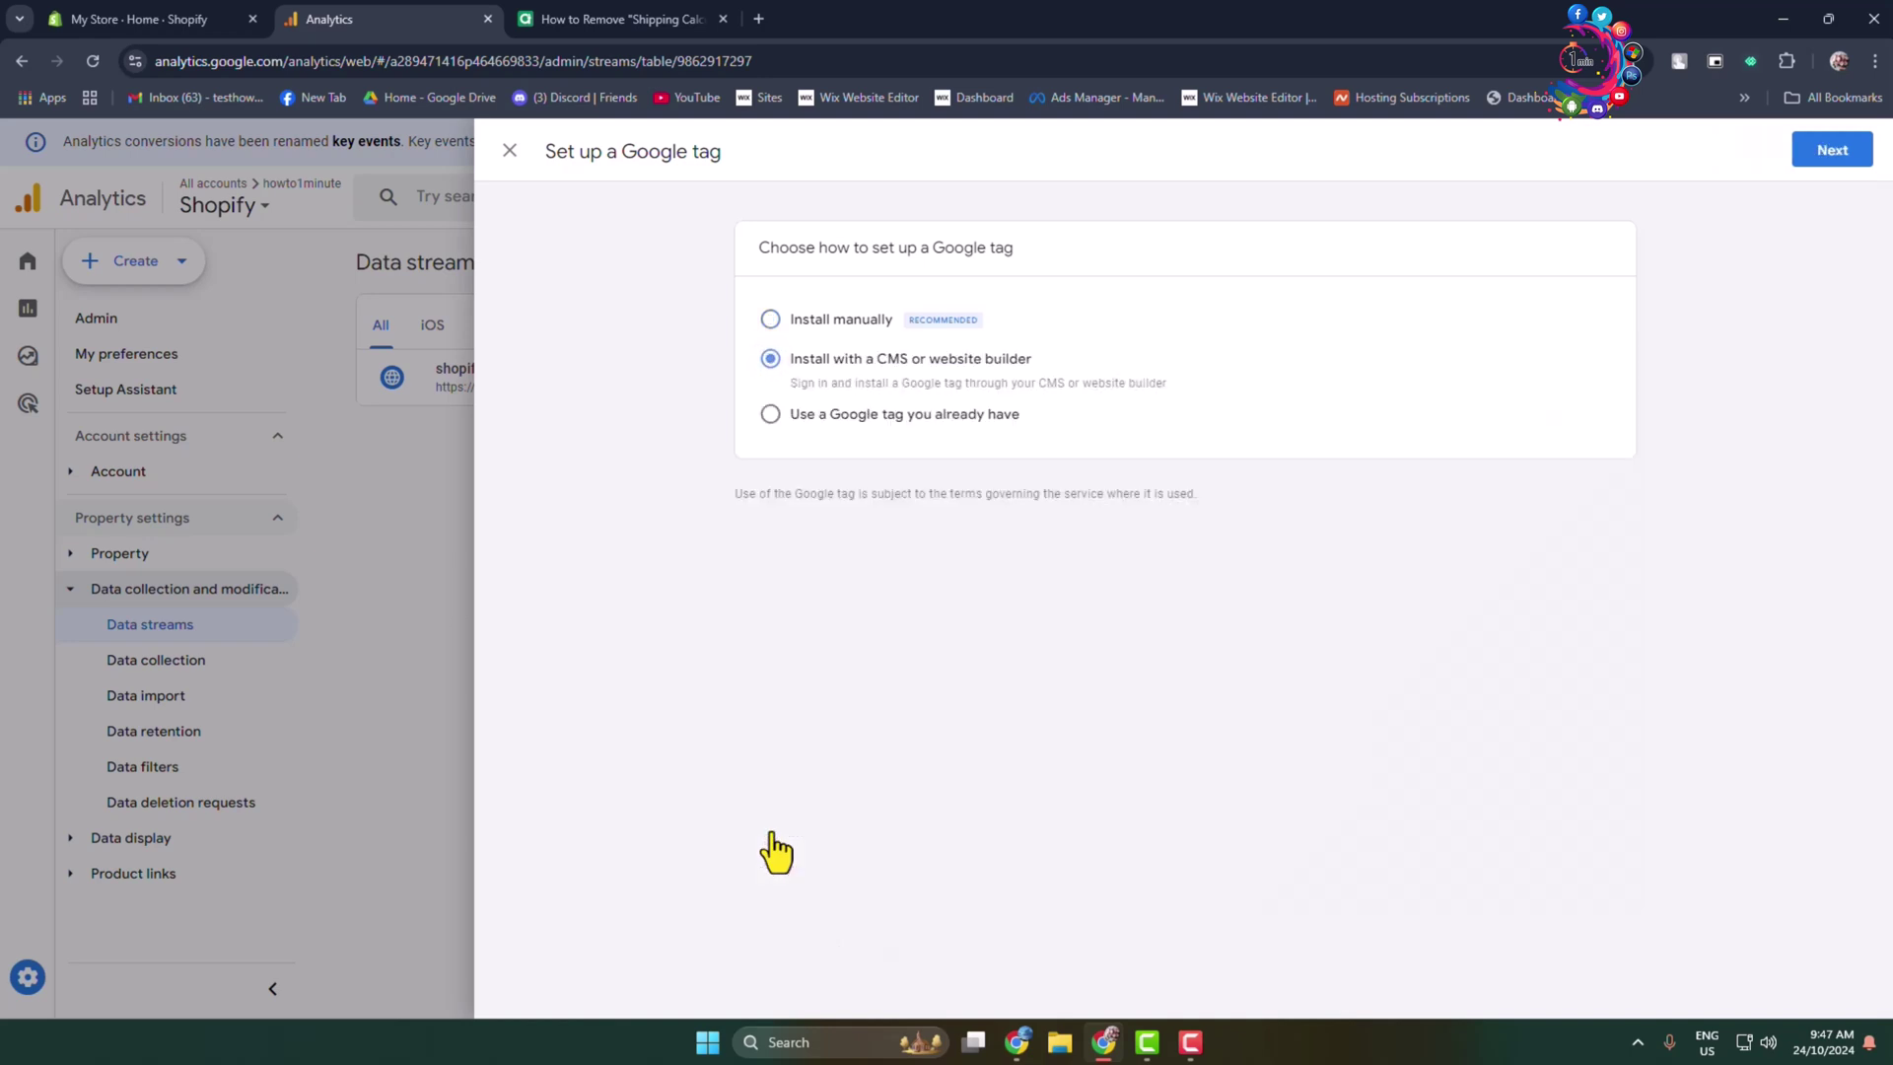
{"action": "left_click", "coordinate": [1821, 162]}
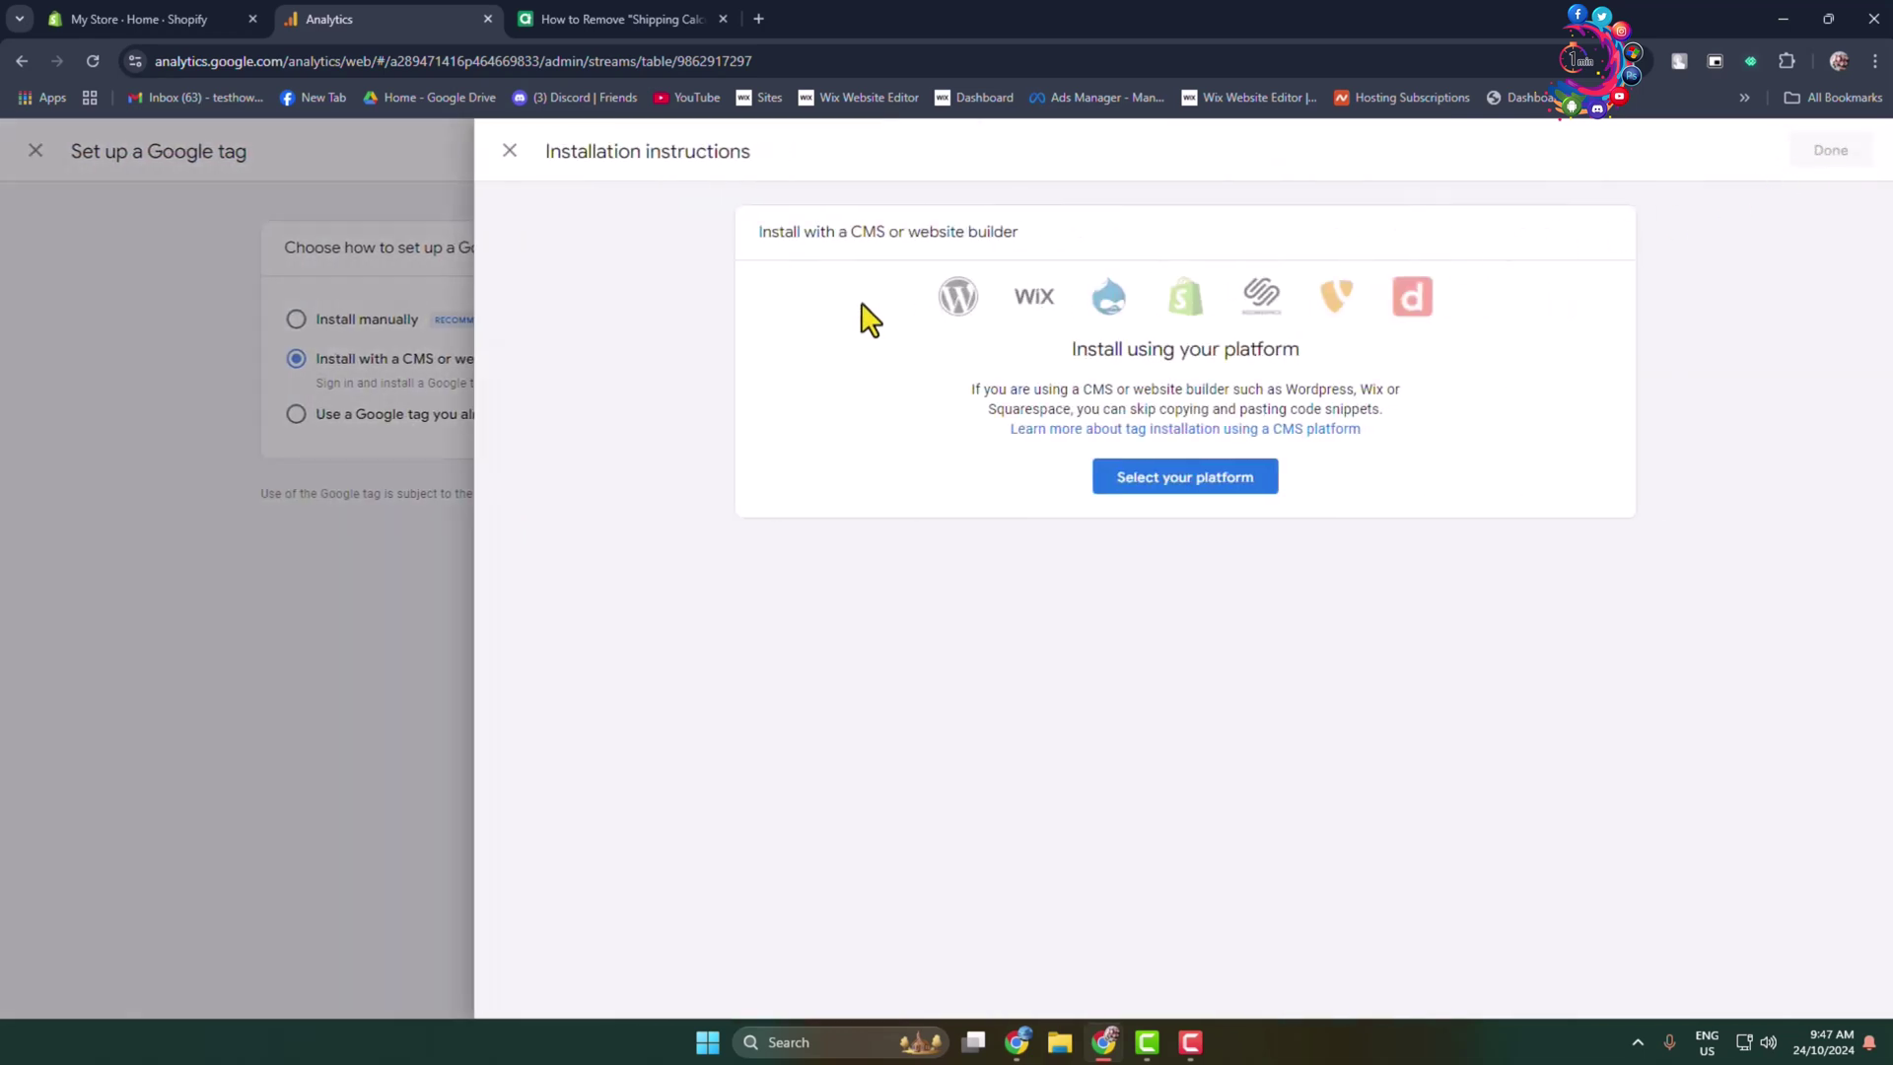
{"action": "left_click", "coordinate": [1190, 483]}
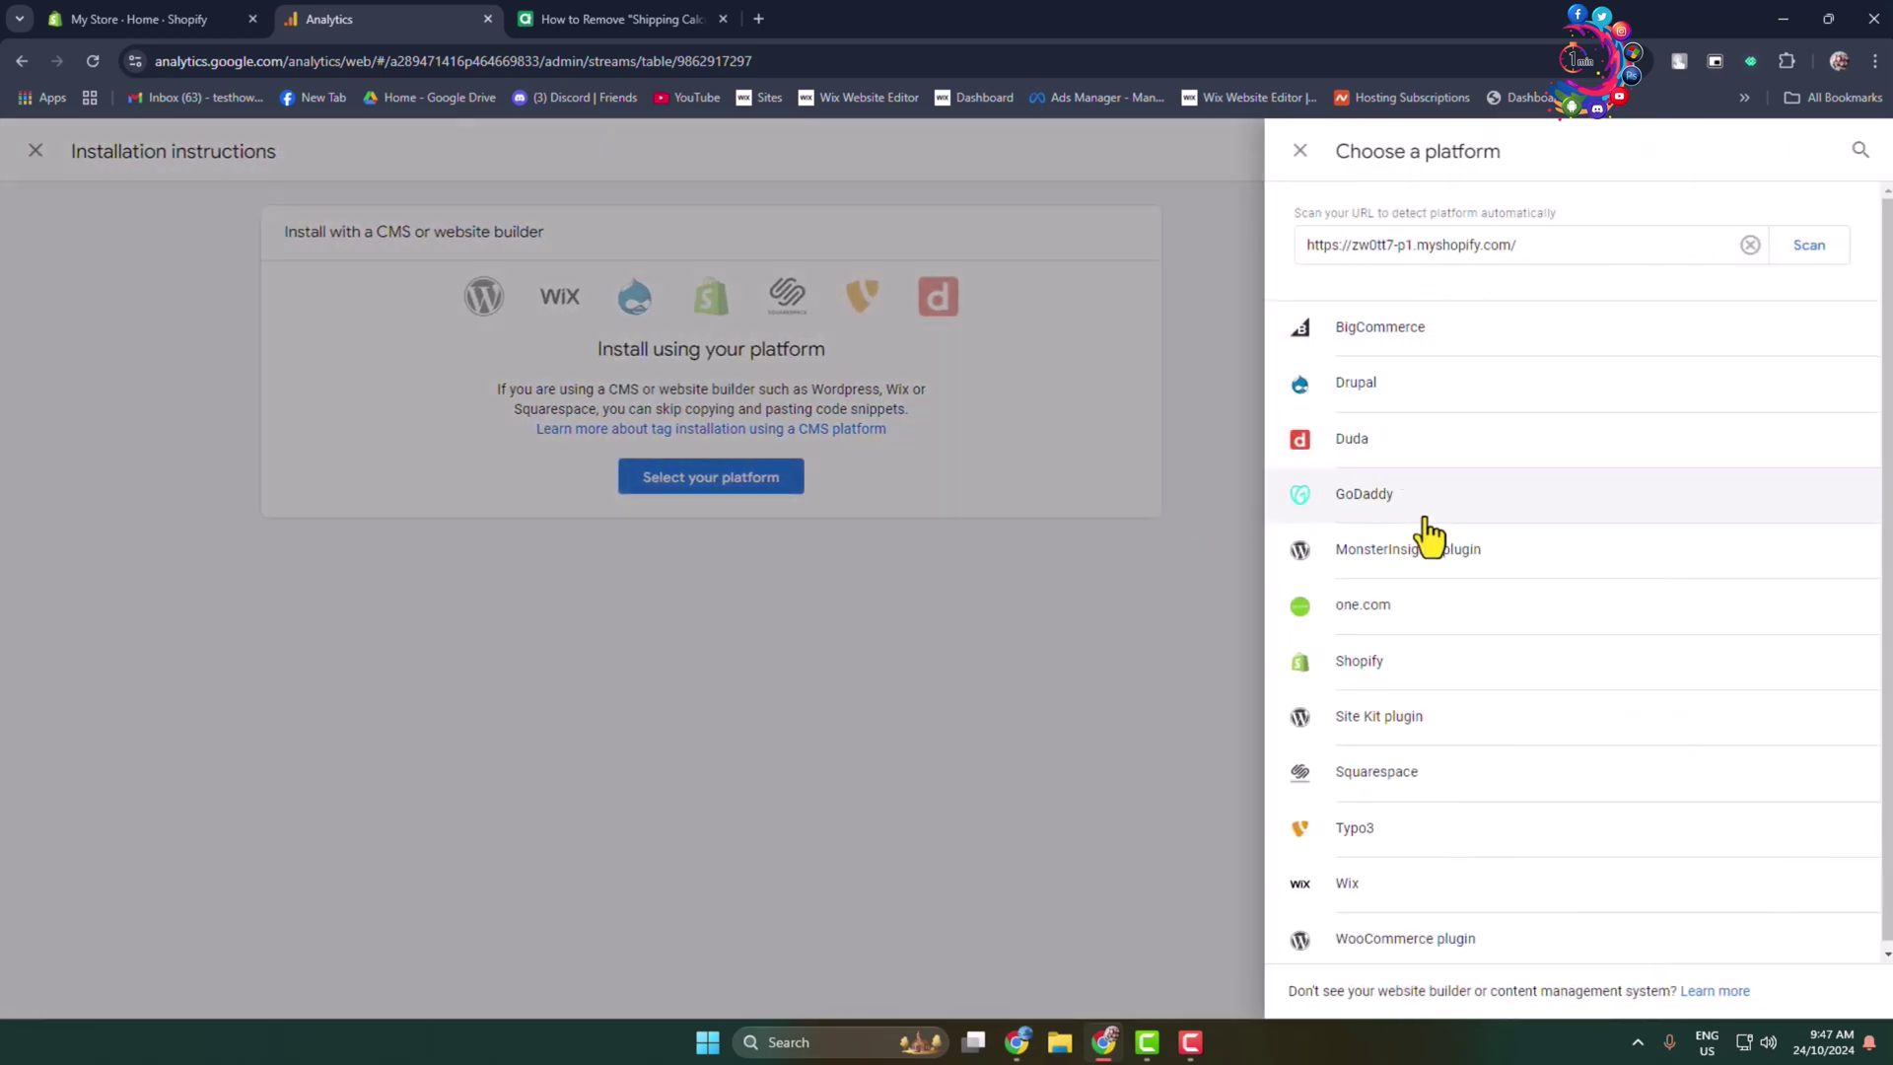
{"action": "left_click", "coordinate": [1394, 684]}
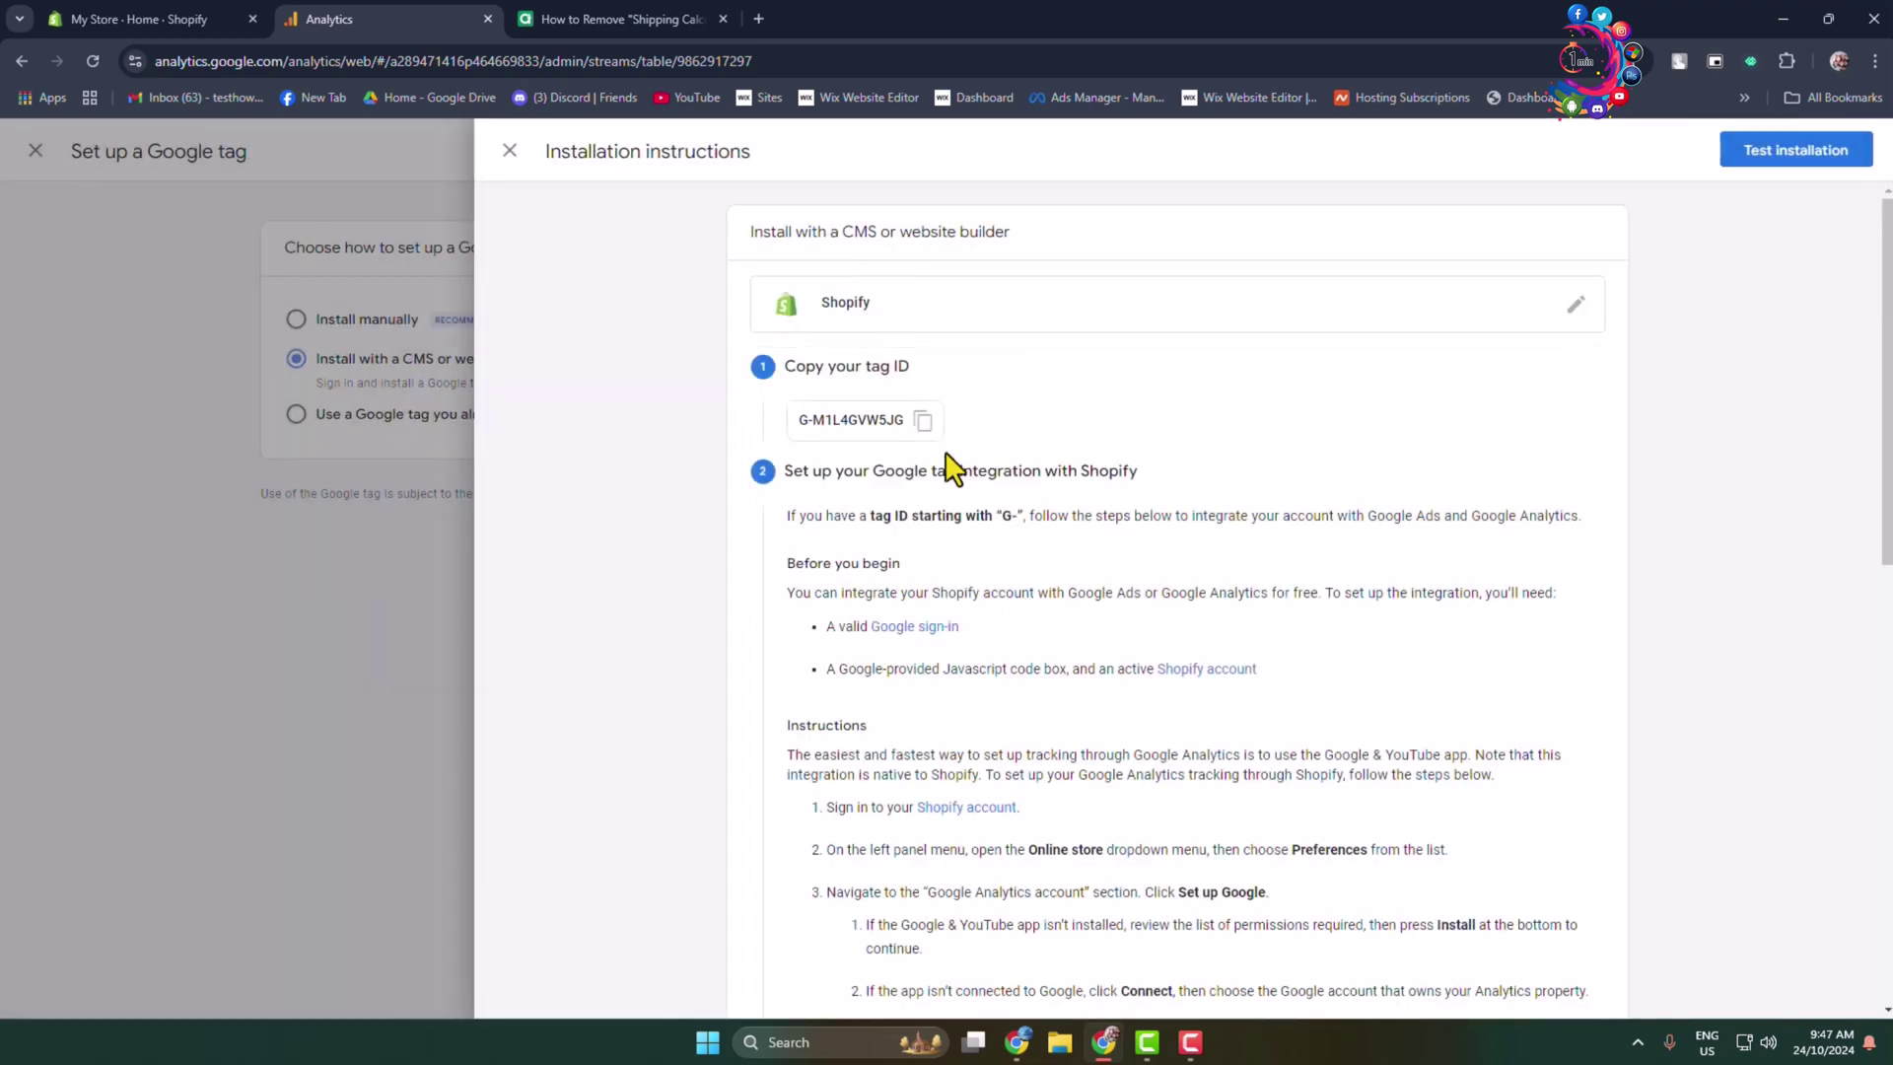
Step: Copy the Google tag ID G-M1L4GVW5JG and return to the Shopify admin
{"action": "scroll", "coordinate": [1174, 434], "scroll_direction": "down", "scroll_amount": 10}
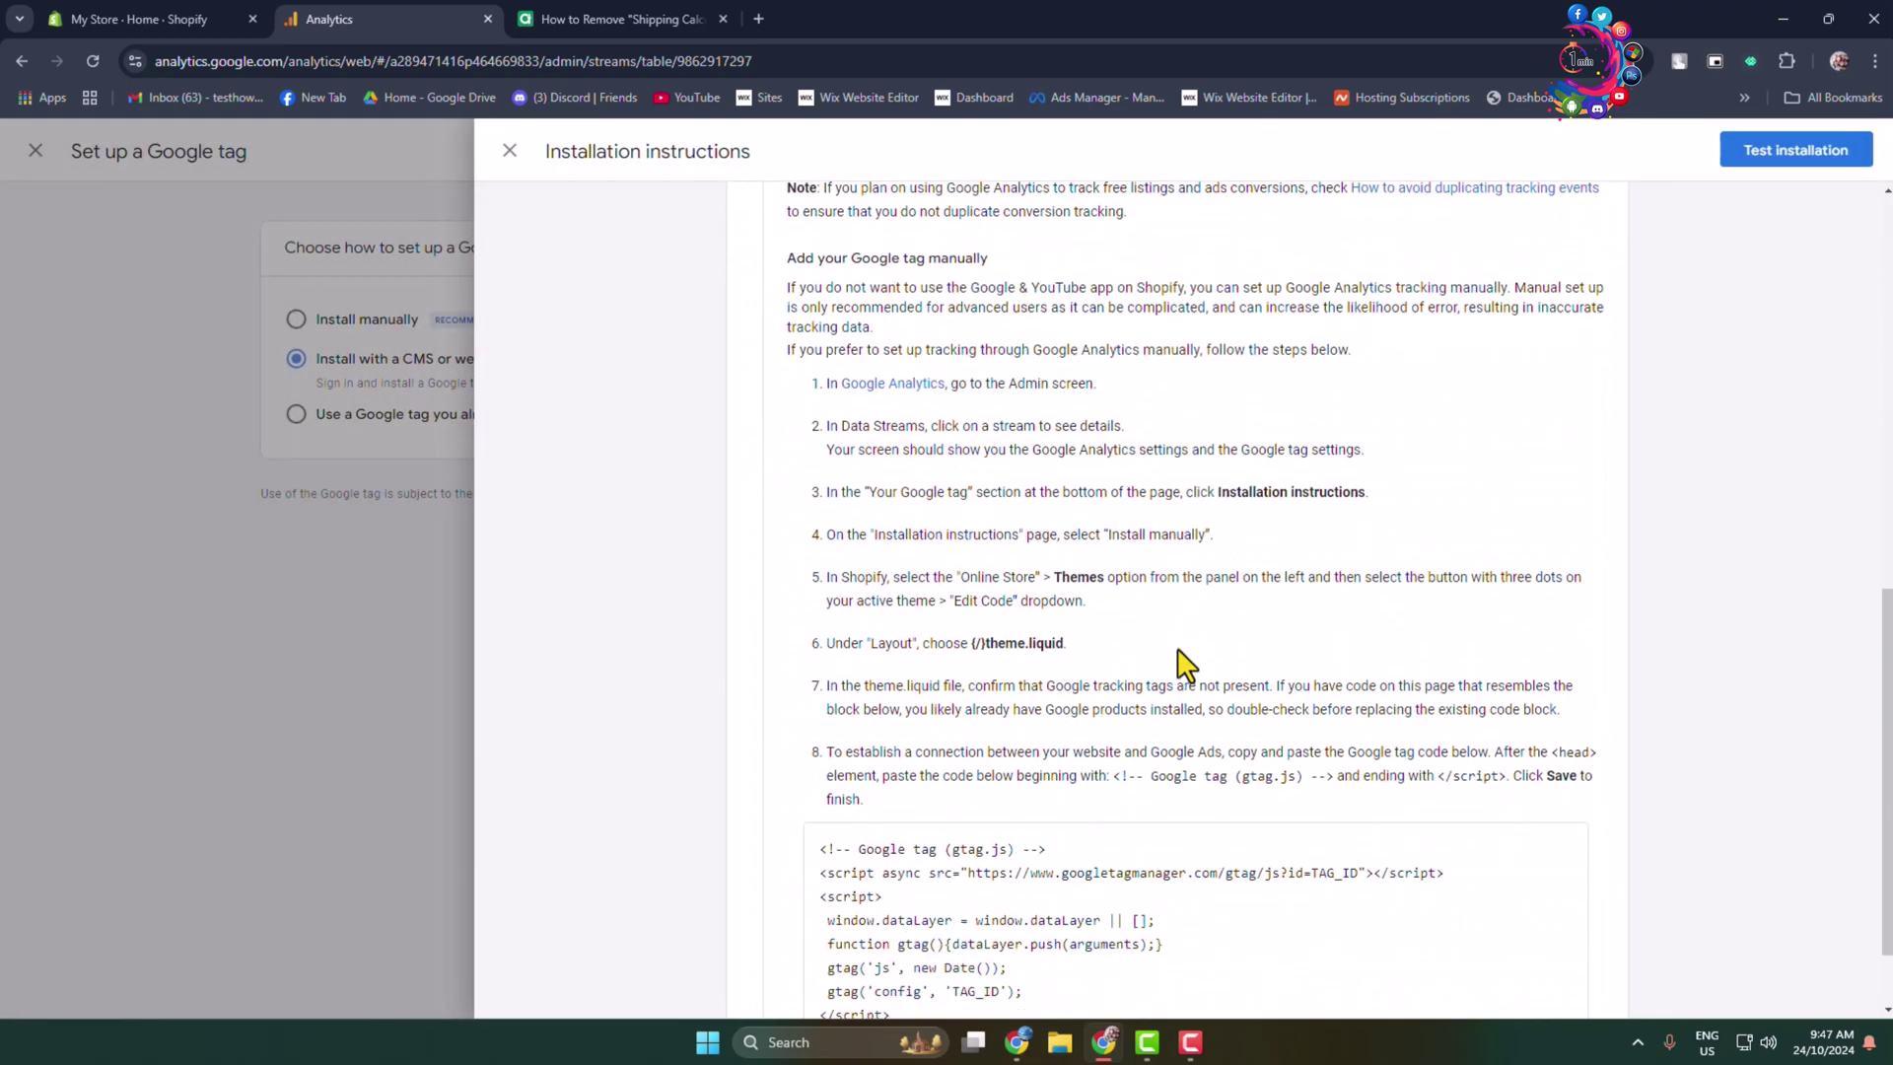
{"action": "scroll", "coordinate": [1187, 697], "scroll_direction": "up", "scroll_amount": 10}
{"action": "scroll", "coordinate": [1187, 697], "scroll_direction": "down", "scroll_amount": 10}
{"action": "scroll", "coordinate": [1188, 833], "scroll_direction": "up", "scroll_amount": 10}
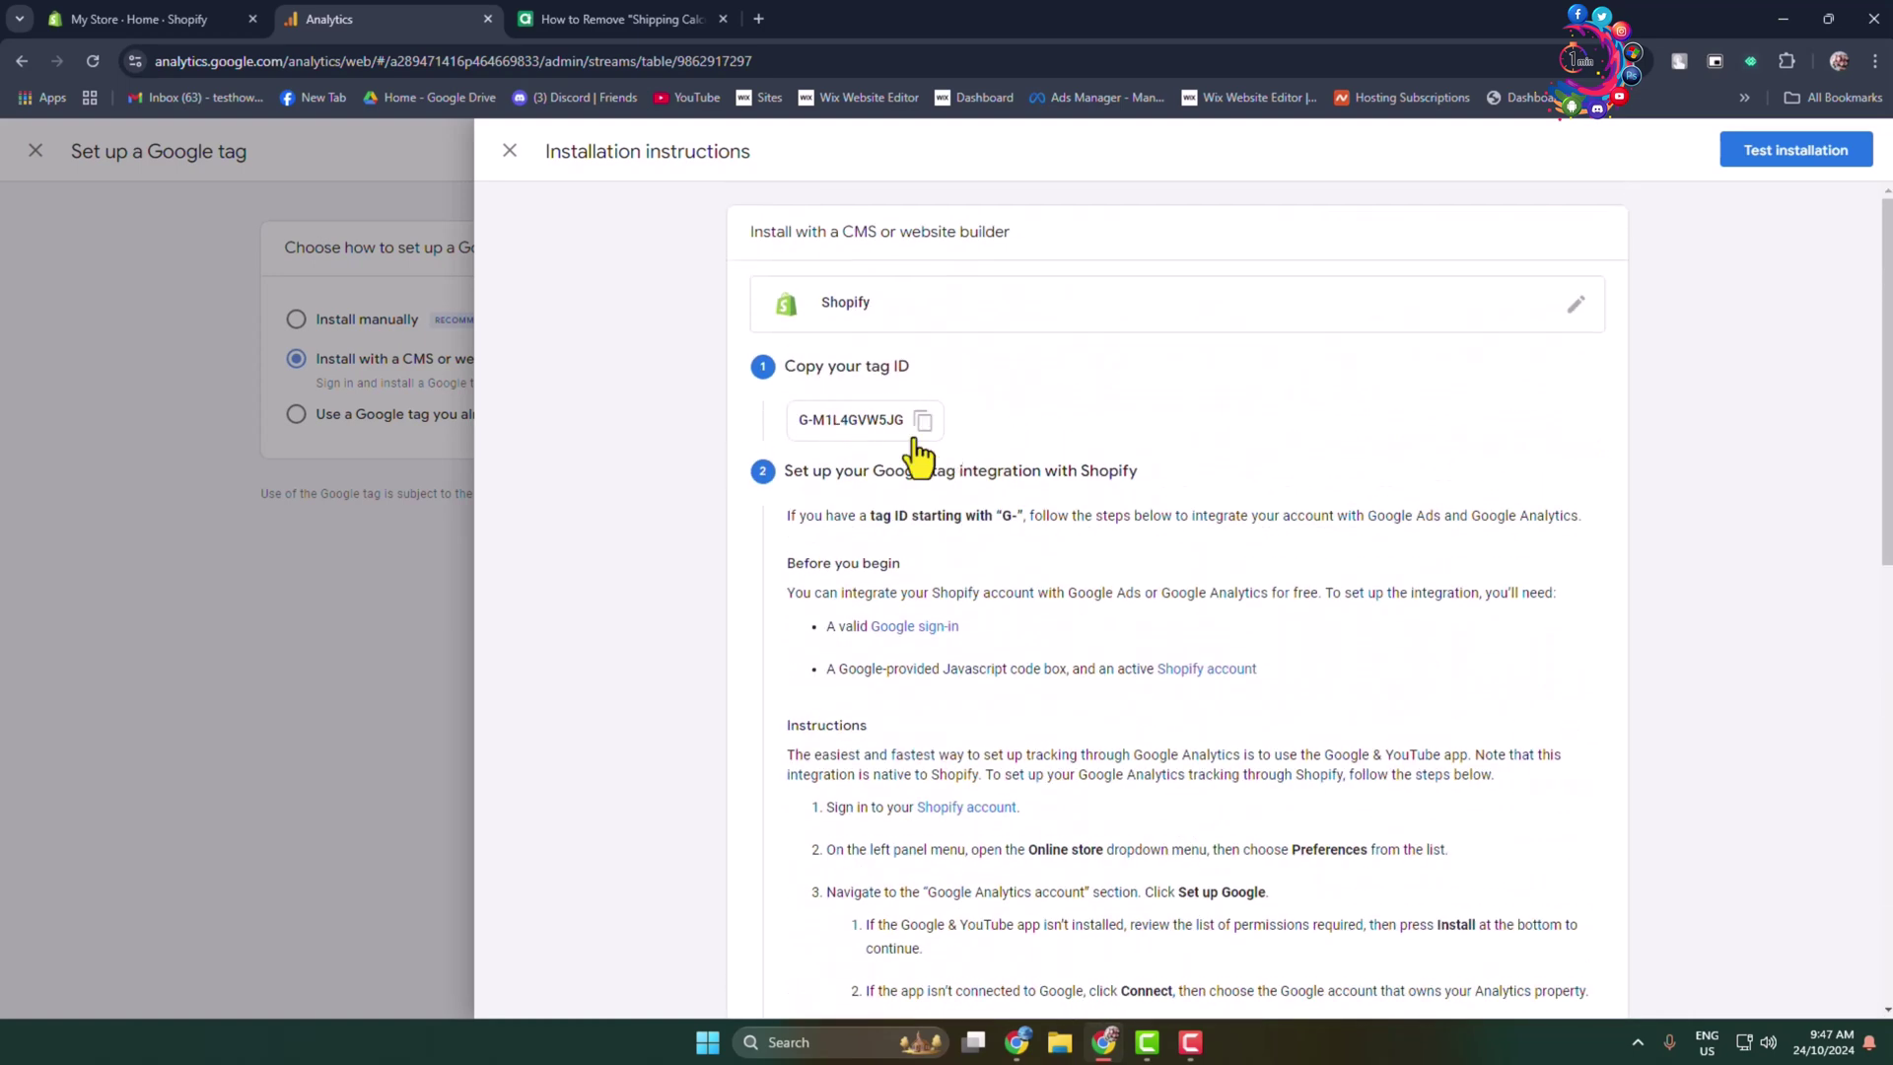
{"action": "left_click", "coordinate": [924, 421]}
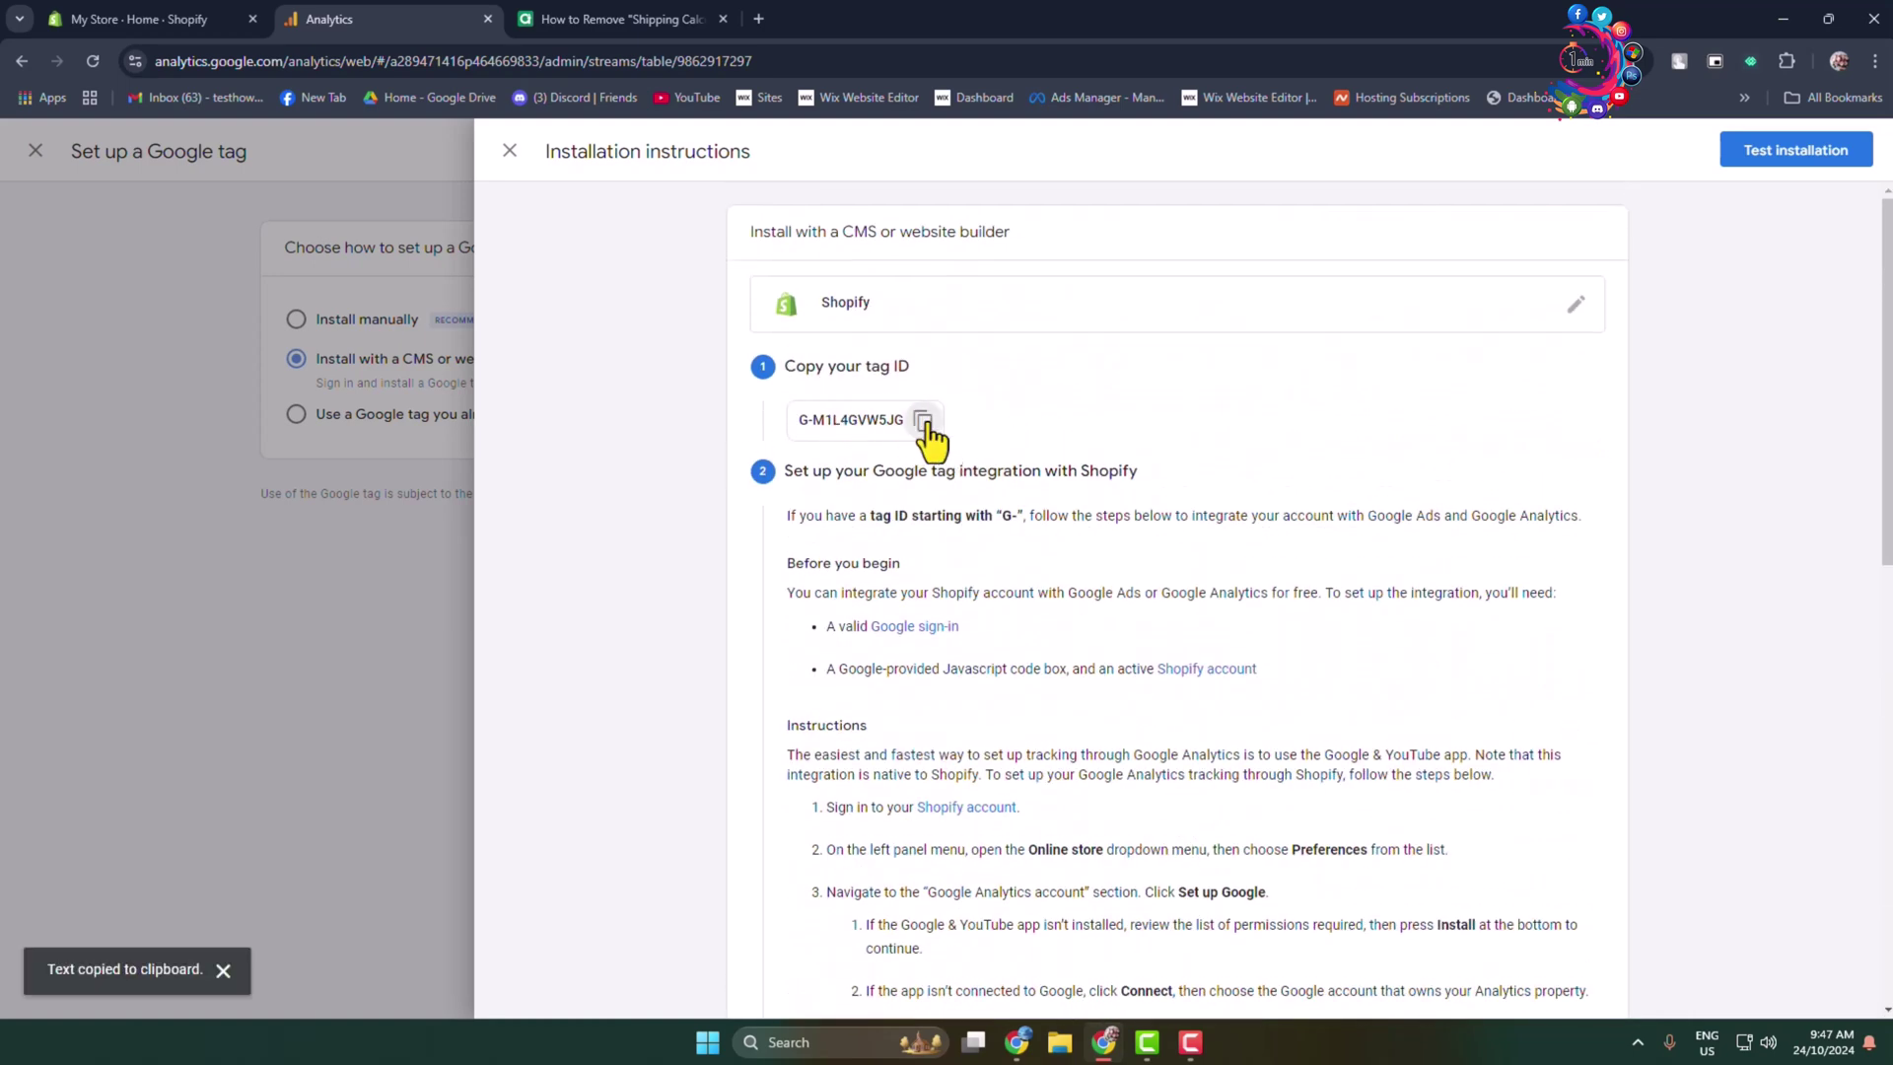
{"action": "left_click", "coordinate": [165, 12]}
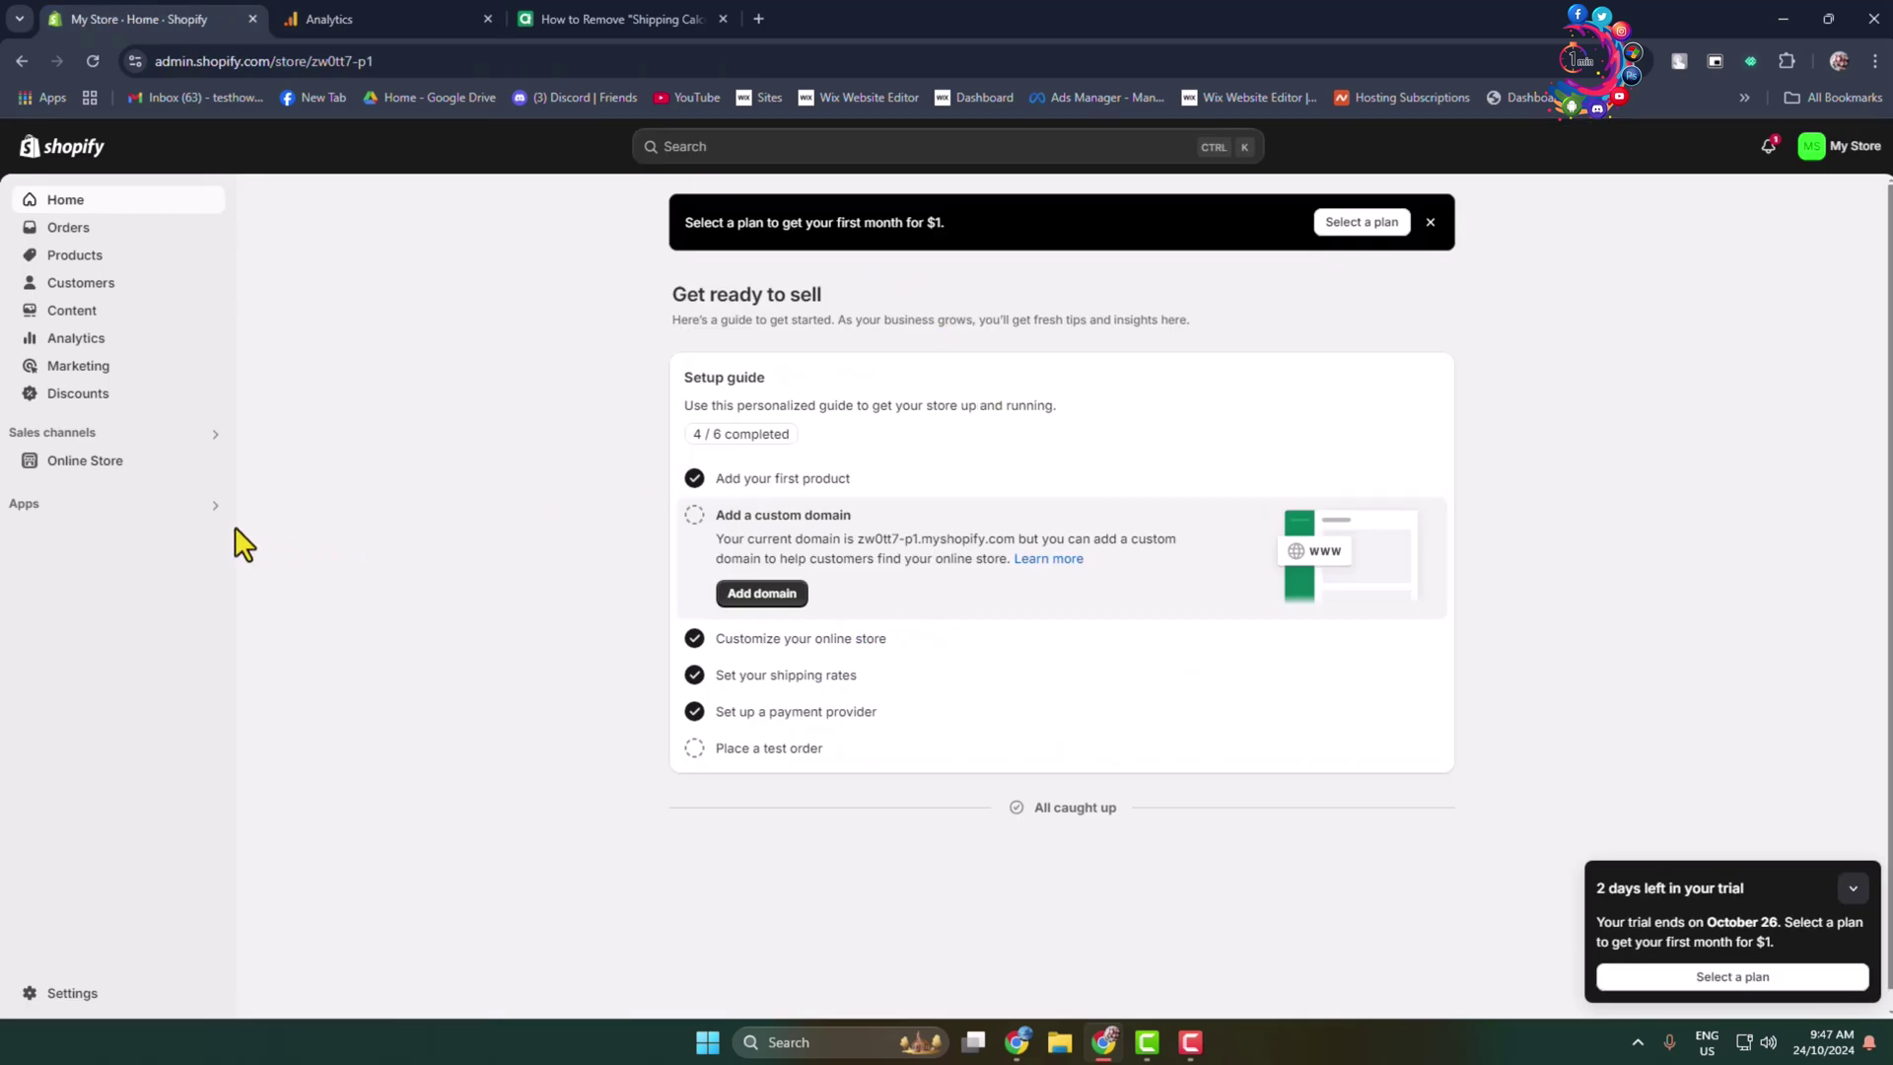
Step: Under Online Store Preferences, start Google Analytics setup and install the Google & YouTube app
{"action": "left_click", "coordinate": [115, 464]}
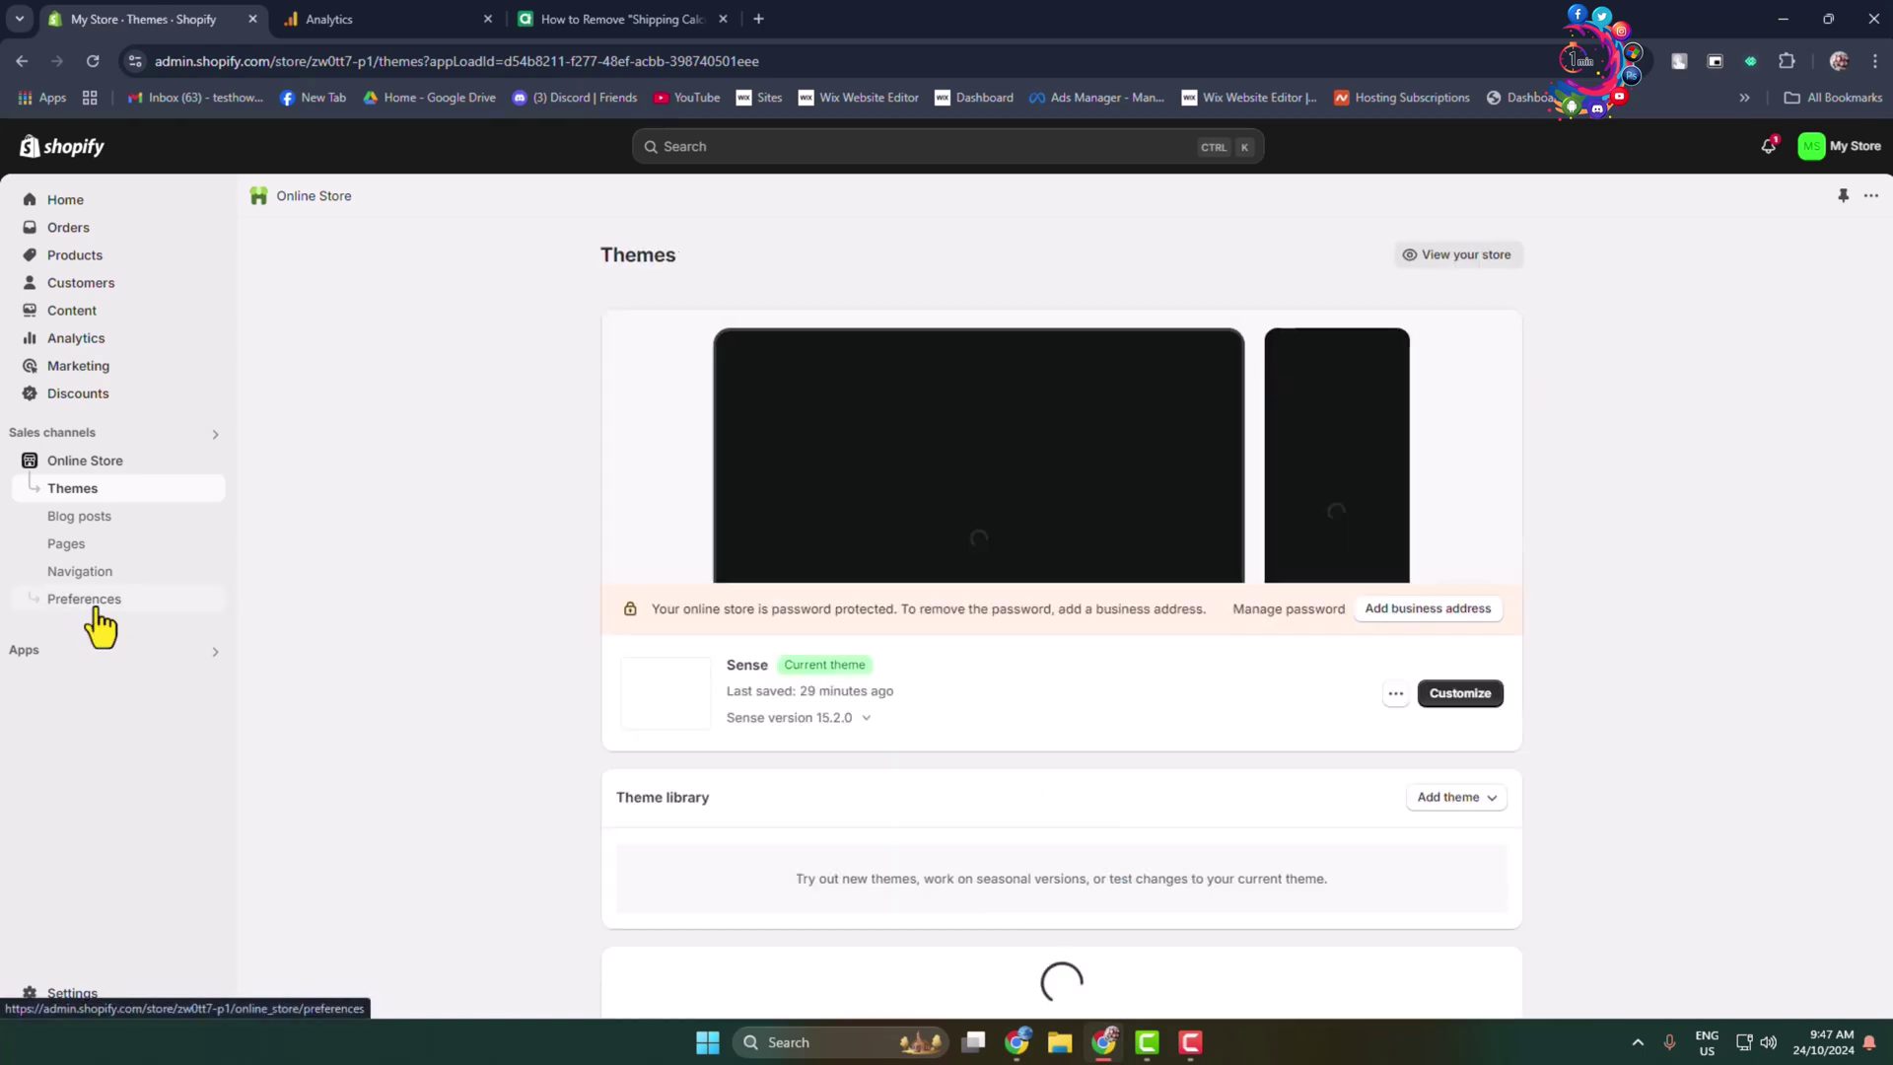
{"action": "left_click", "coordinate": [98, 607]}
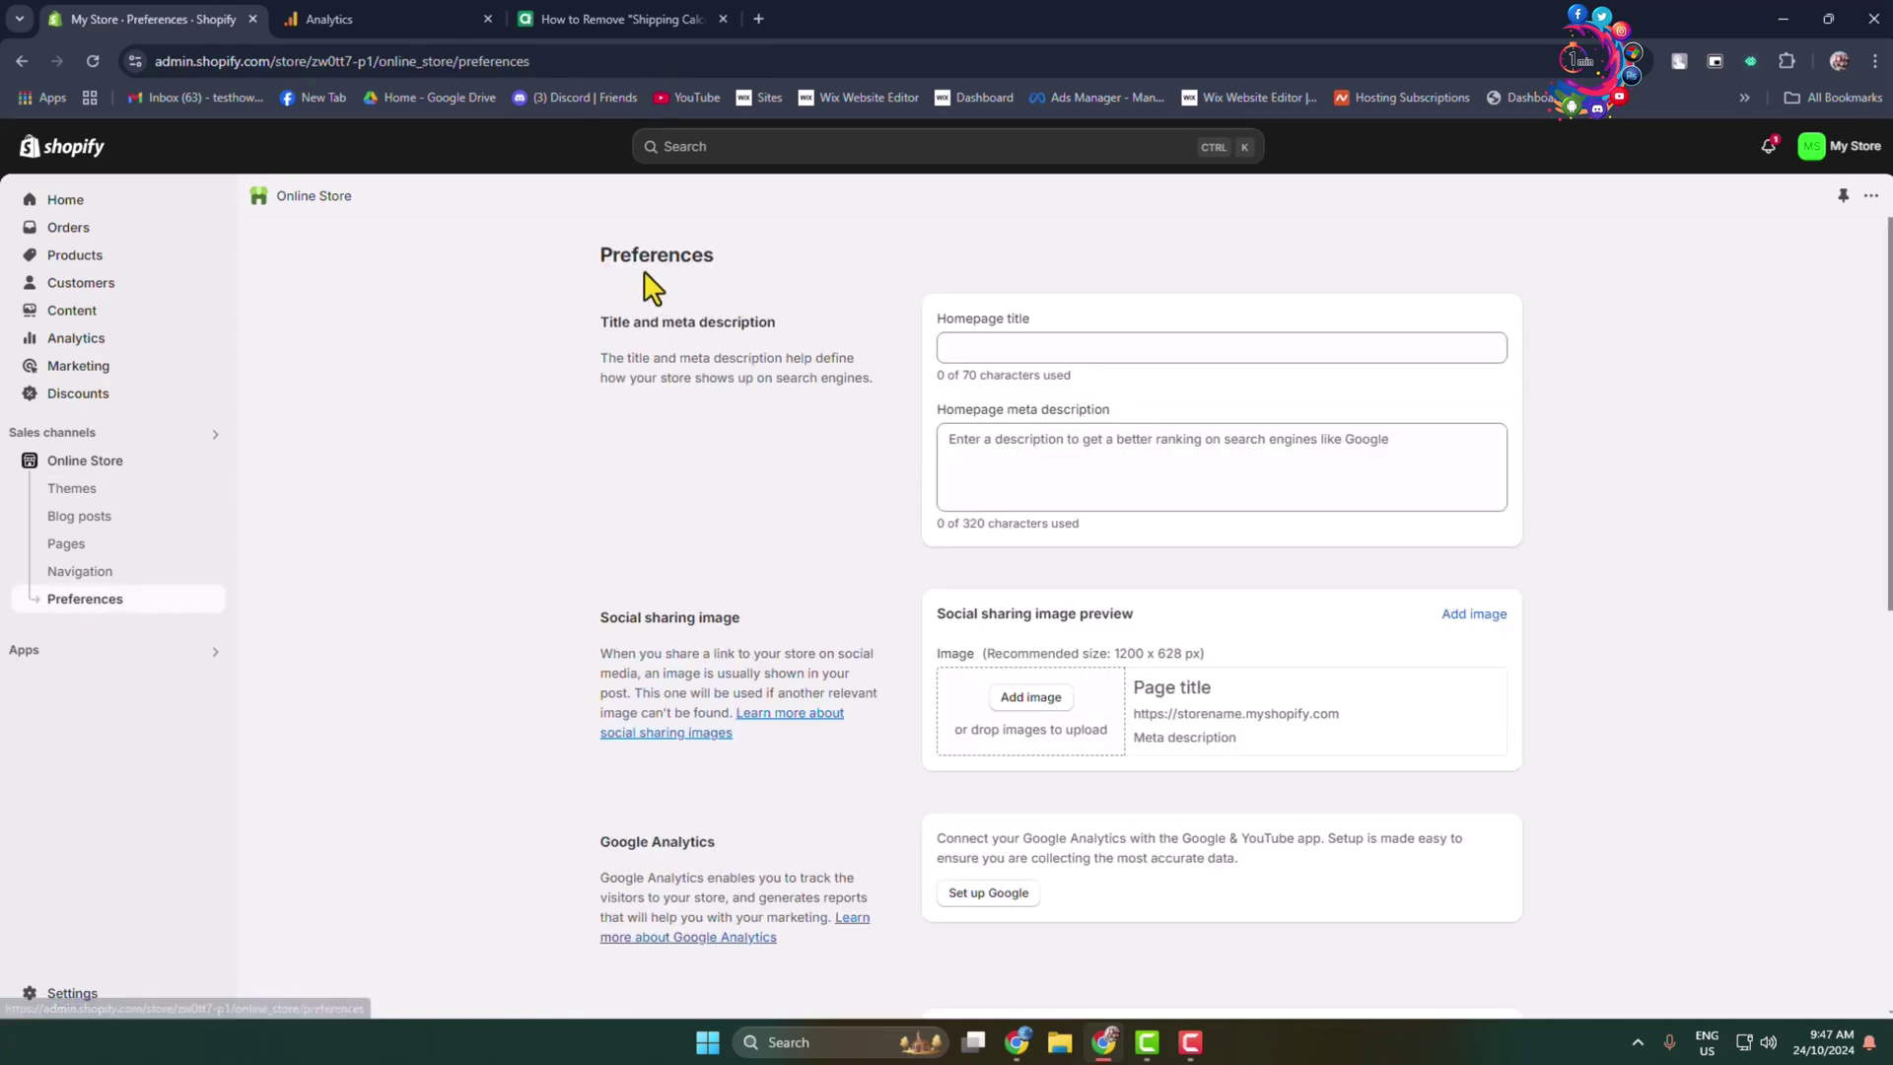
{"action": "scroll", "coordinate": [1092, 572], "scroll_direction": "down", "scroll_amount": 4}
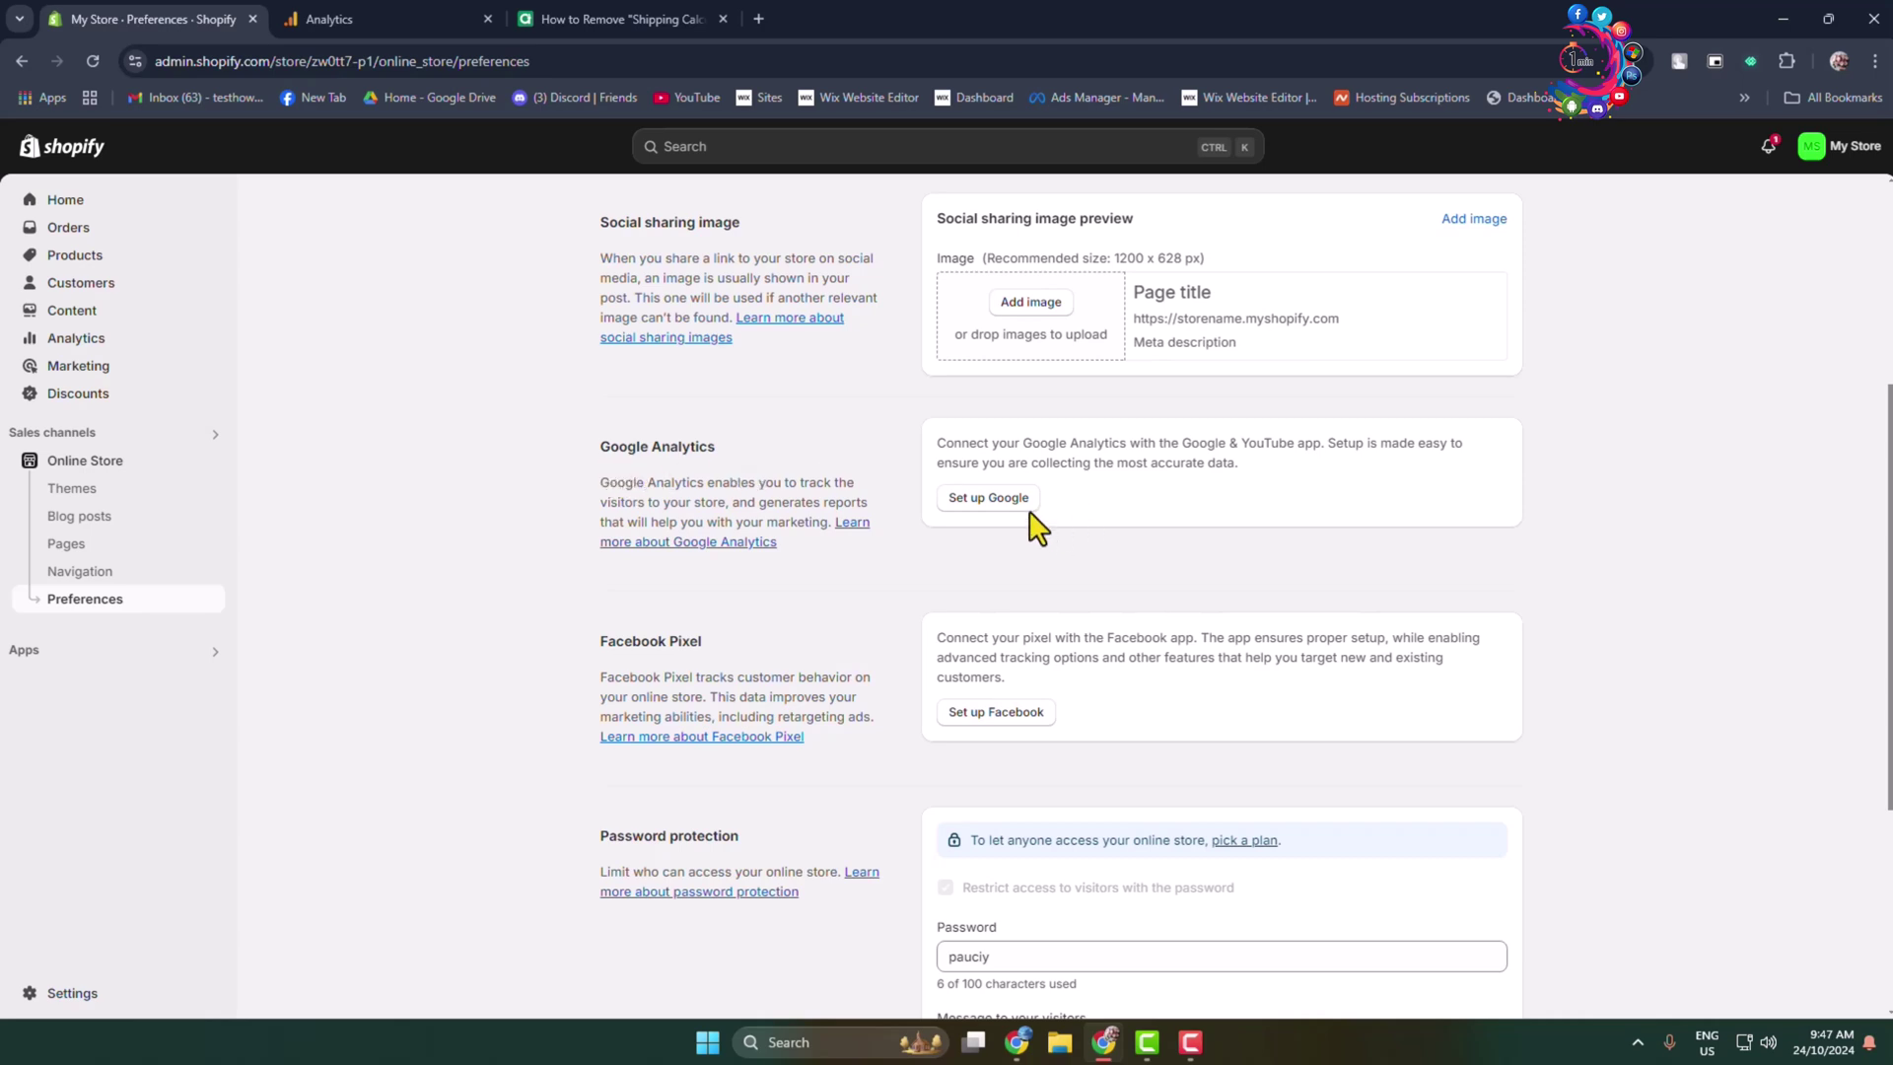
{"action": "left_click", "coordinate": [985, 503]}
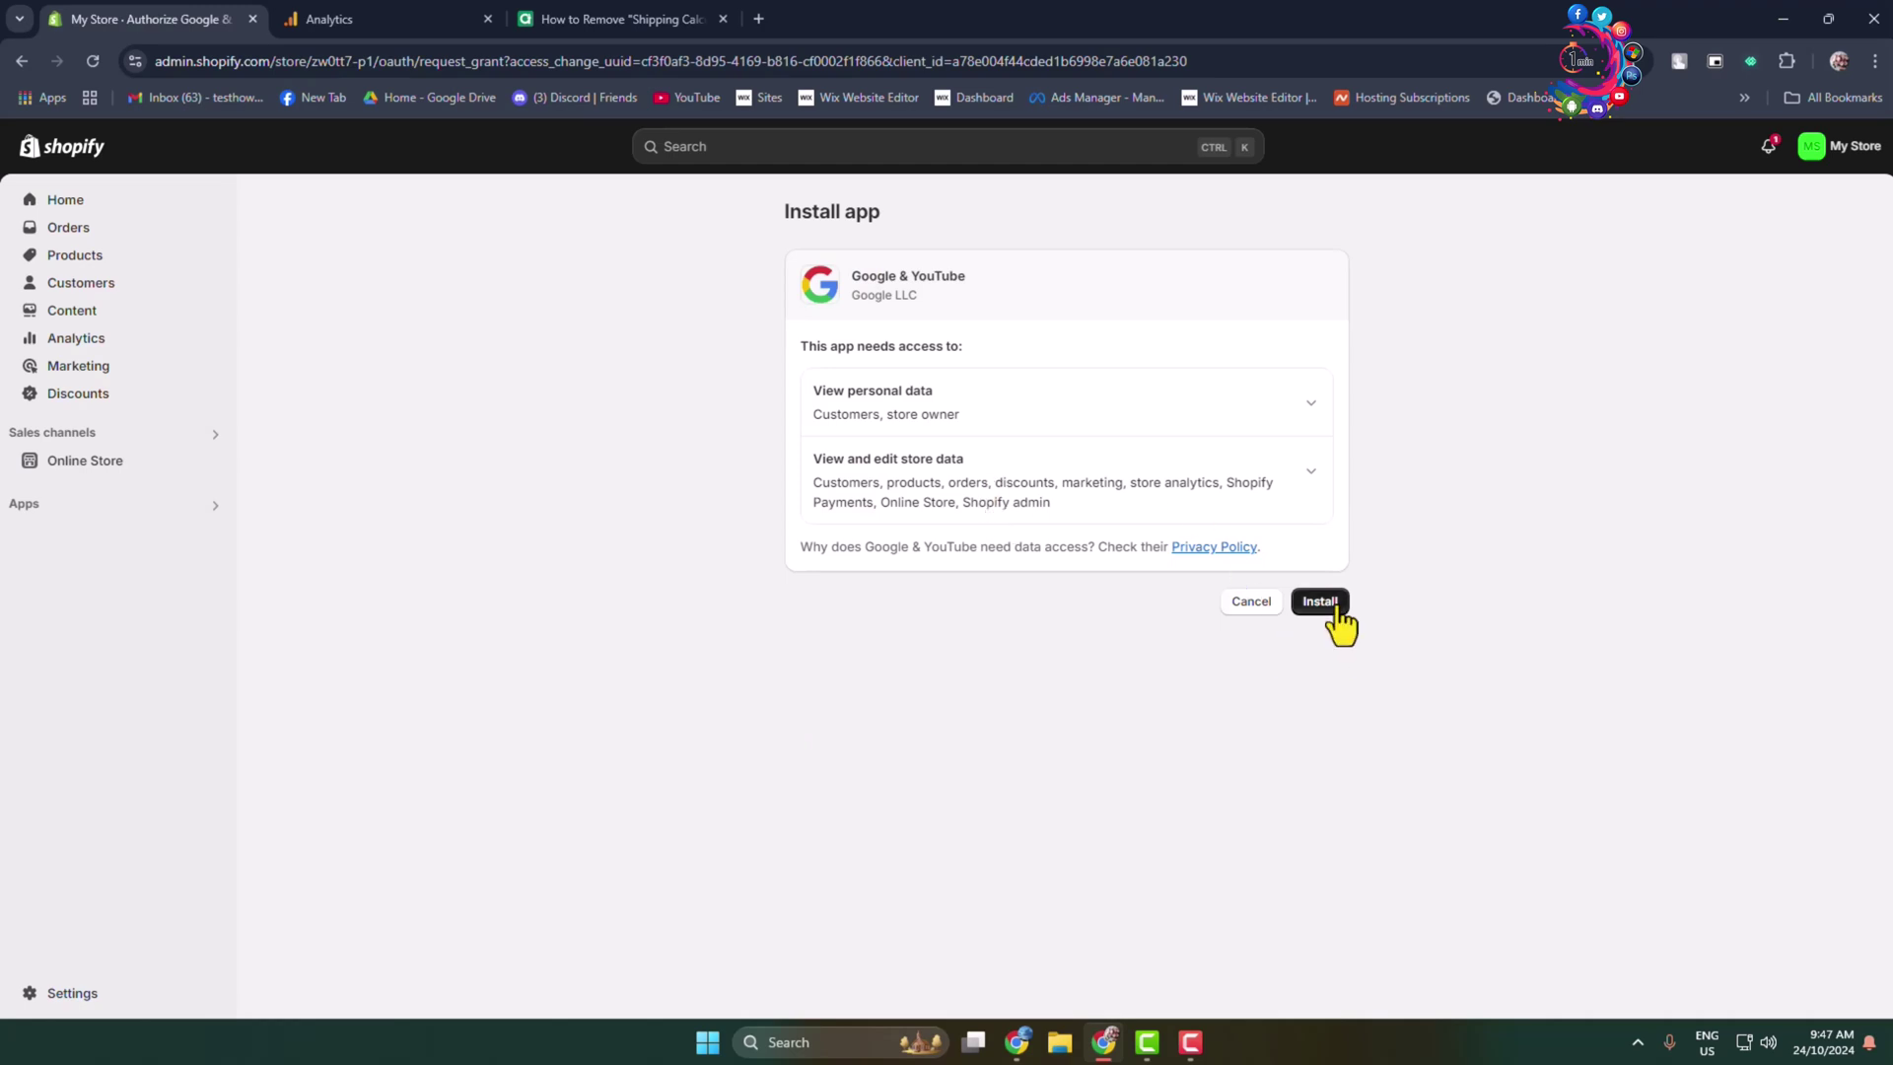
{"action": "left_click", "coordinate": [1320, 602]}
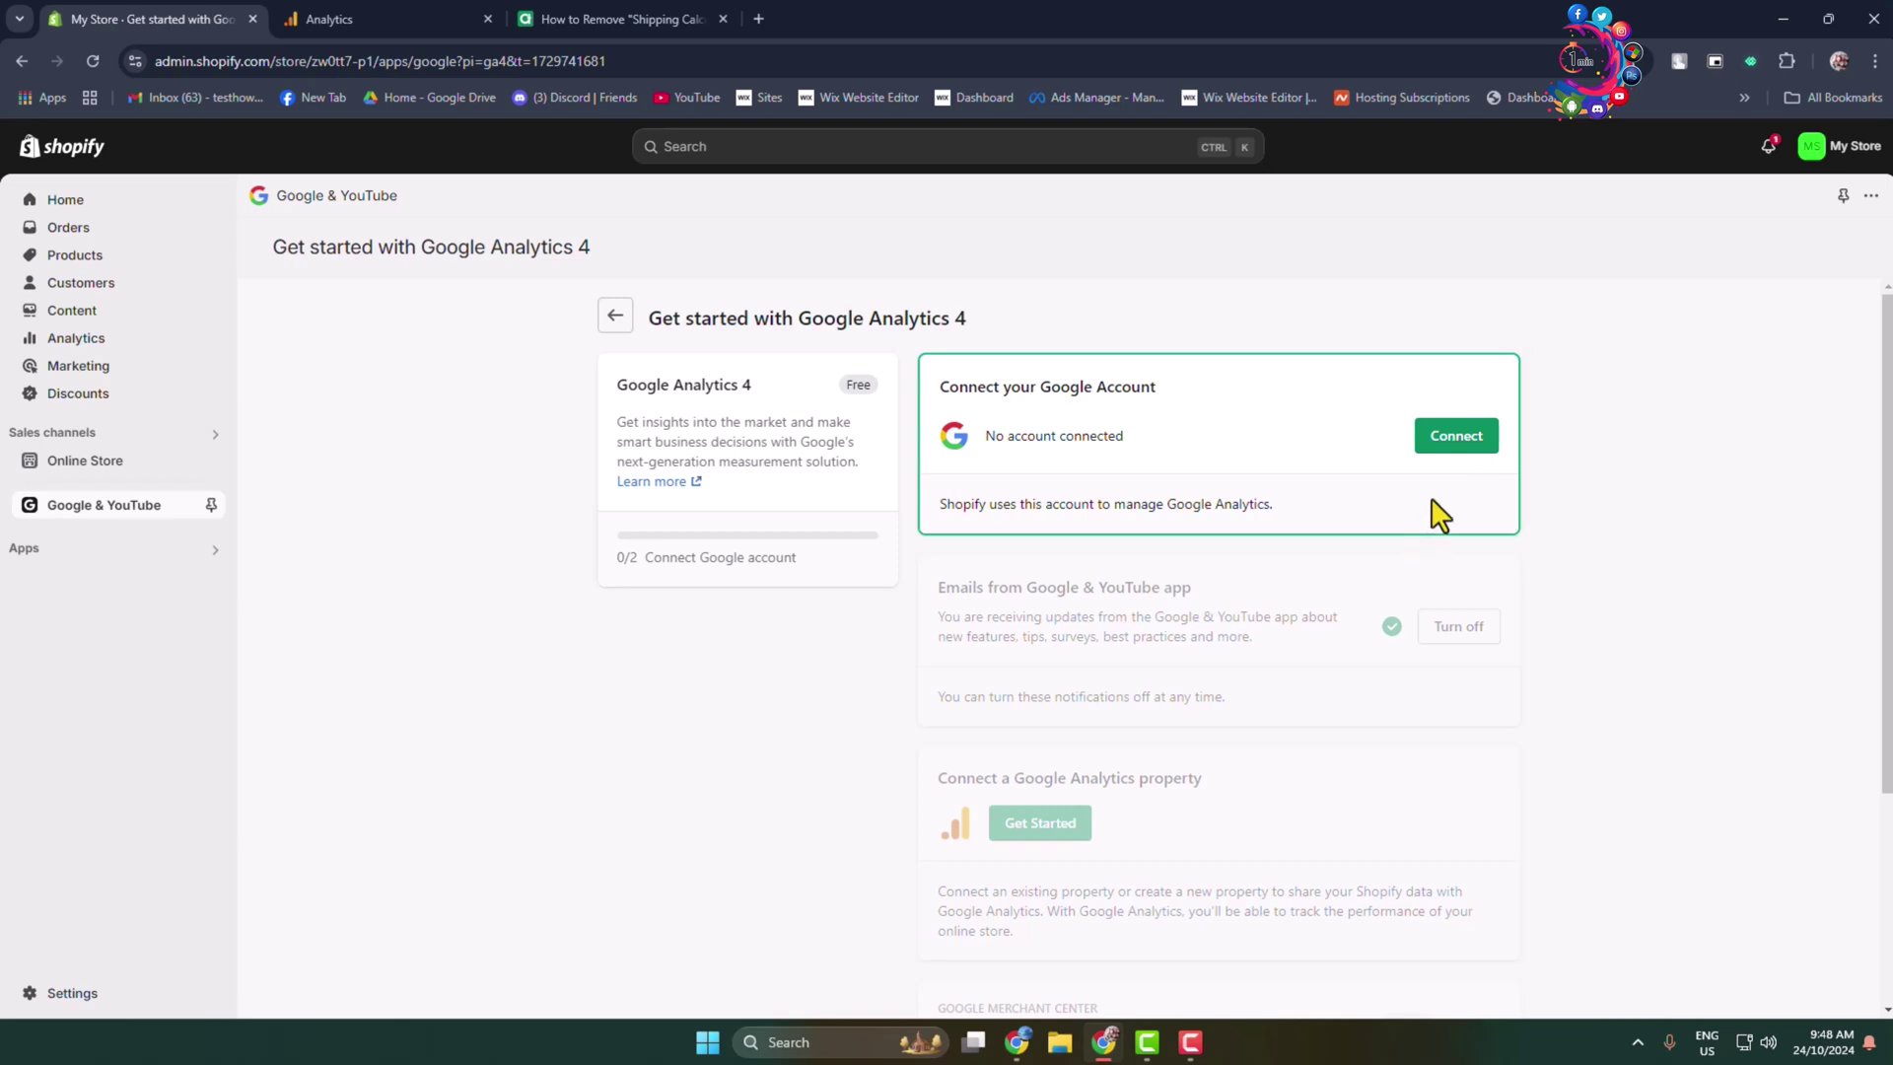
Step: Connect the Google account to the Google & YouTube app and grant it access
{"action": "left_click", "coordinate": [1473, 456]}
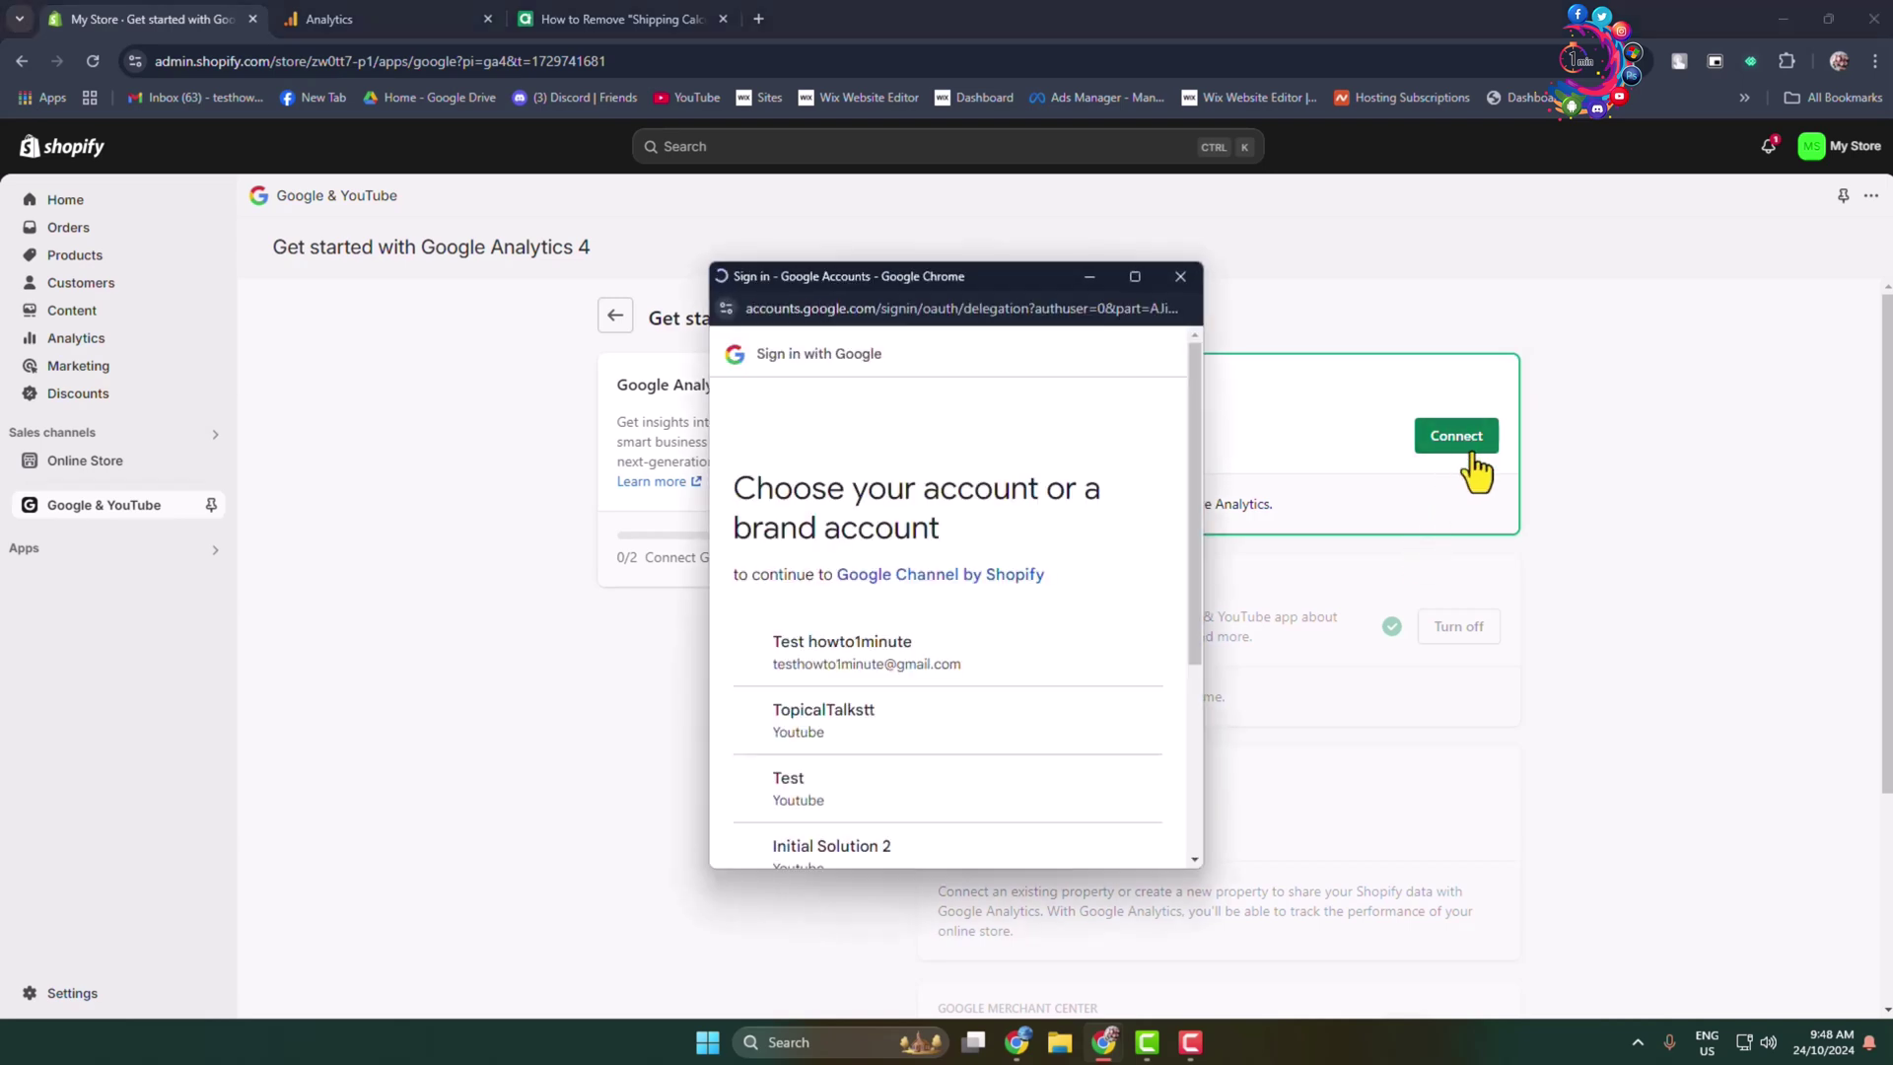
{"action": "left_click", "coordinate": [914, 666]}
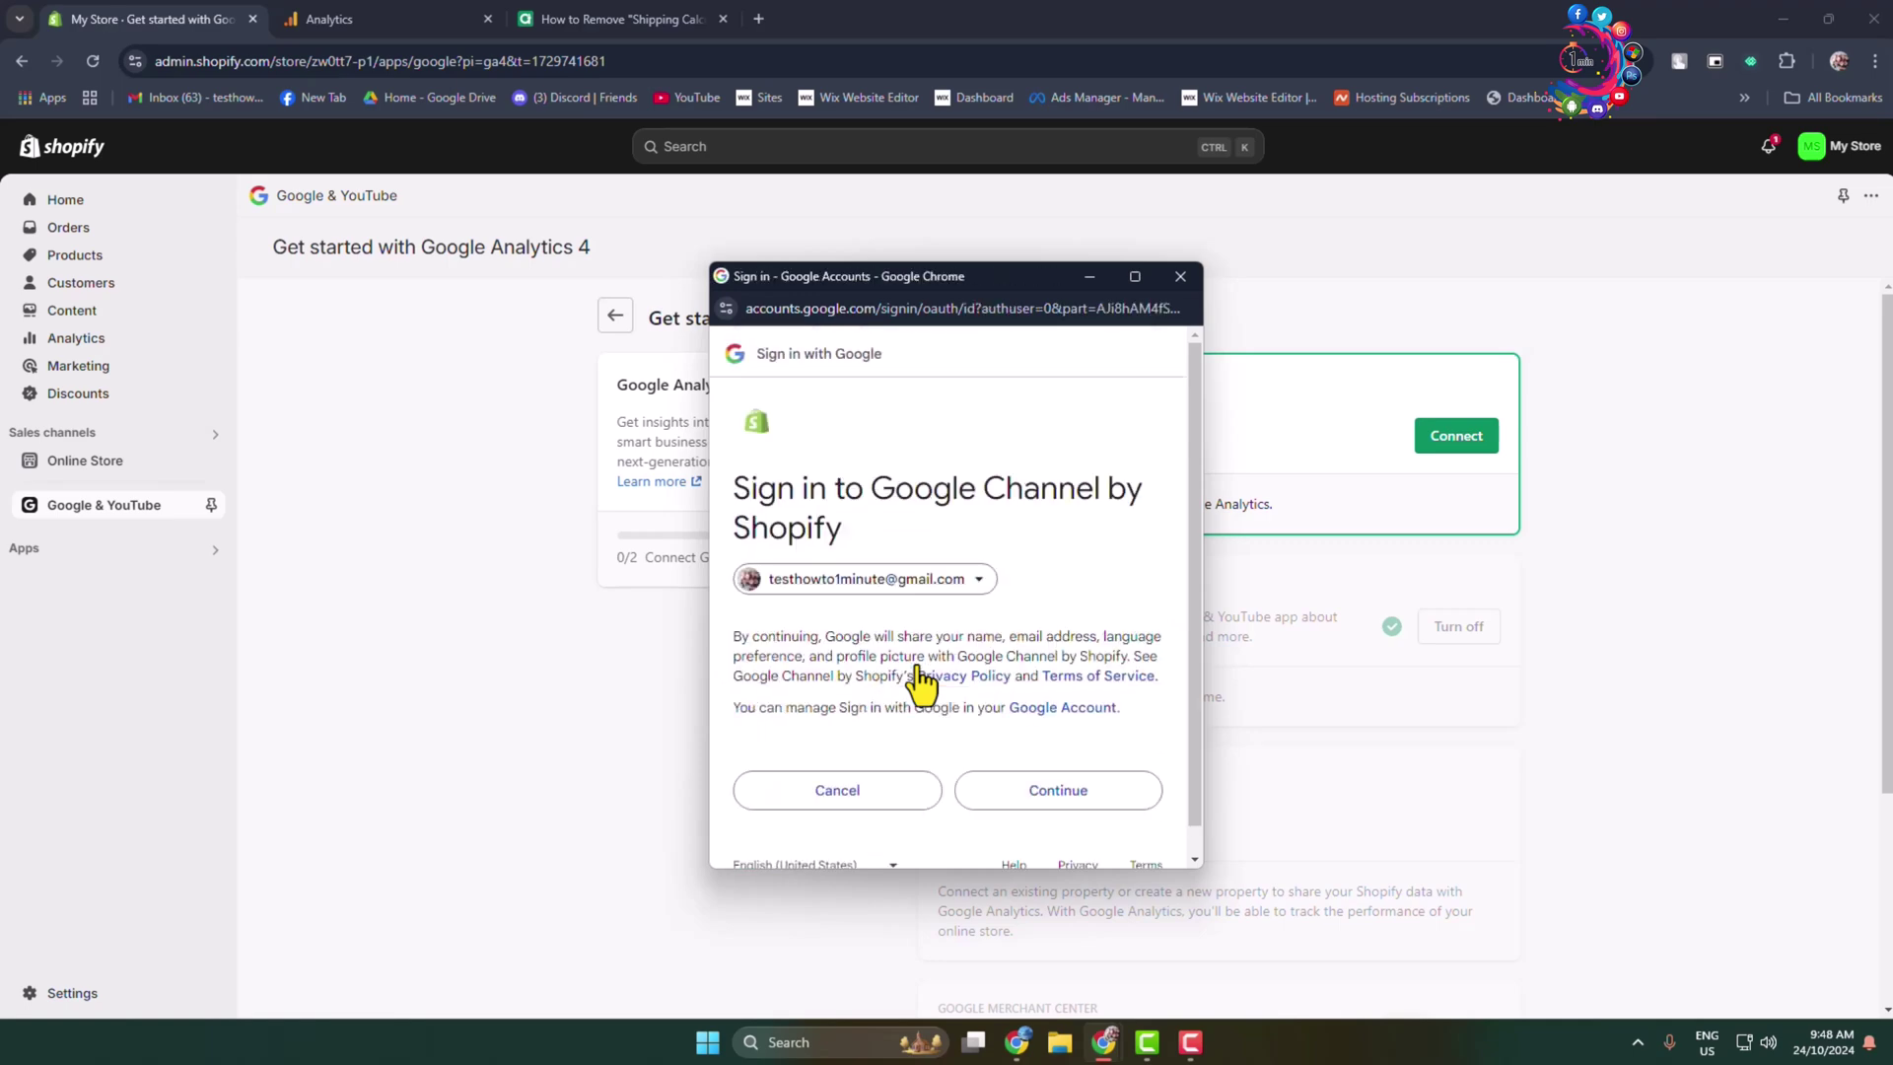
{"action": "left_click", "coordinate": [1030, 793]}
{"action": "scroll", "coordinate": [946, 710], "scroll_direction": "down", "scroll_amount": 6}
{"action": "left_click", "coordinate": [1028, 774]}
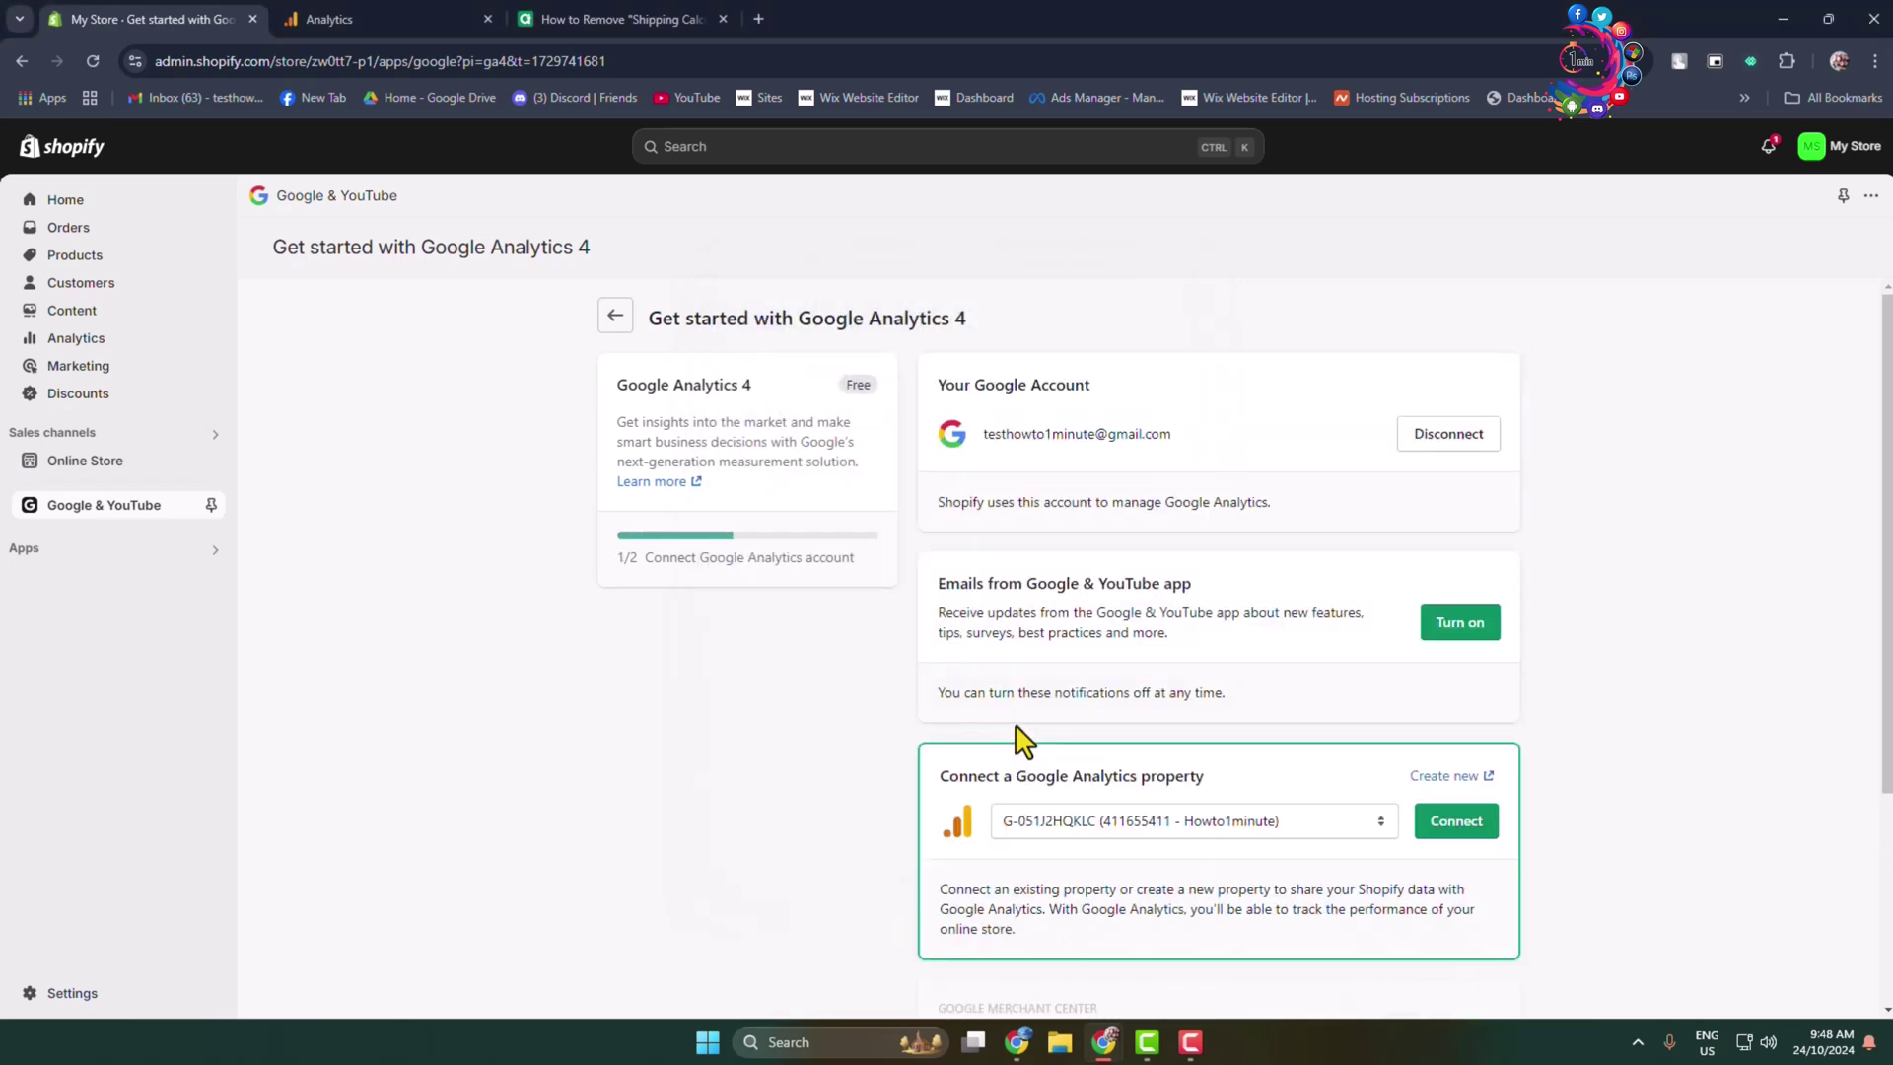
{"action": "scroll", "coordinate": [1026, 738], "scroll_direction": "down", "scroll_amount": 3}
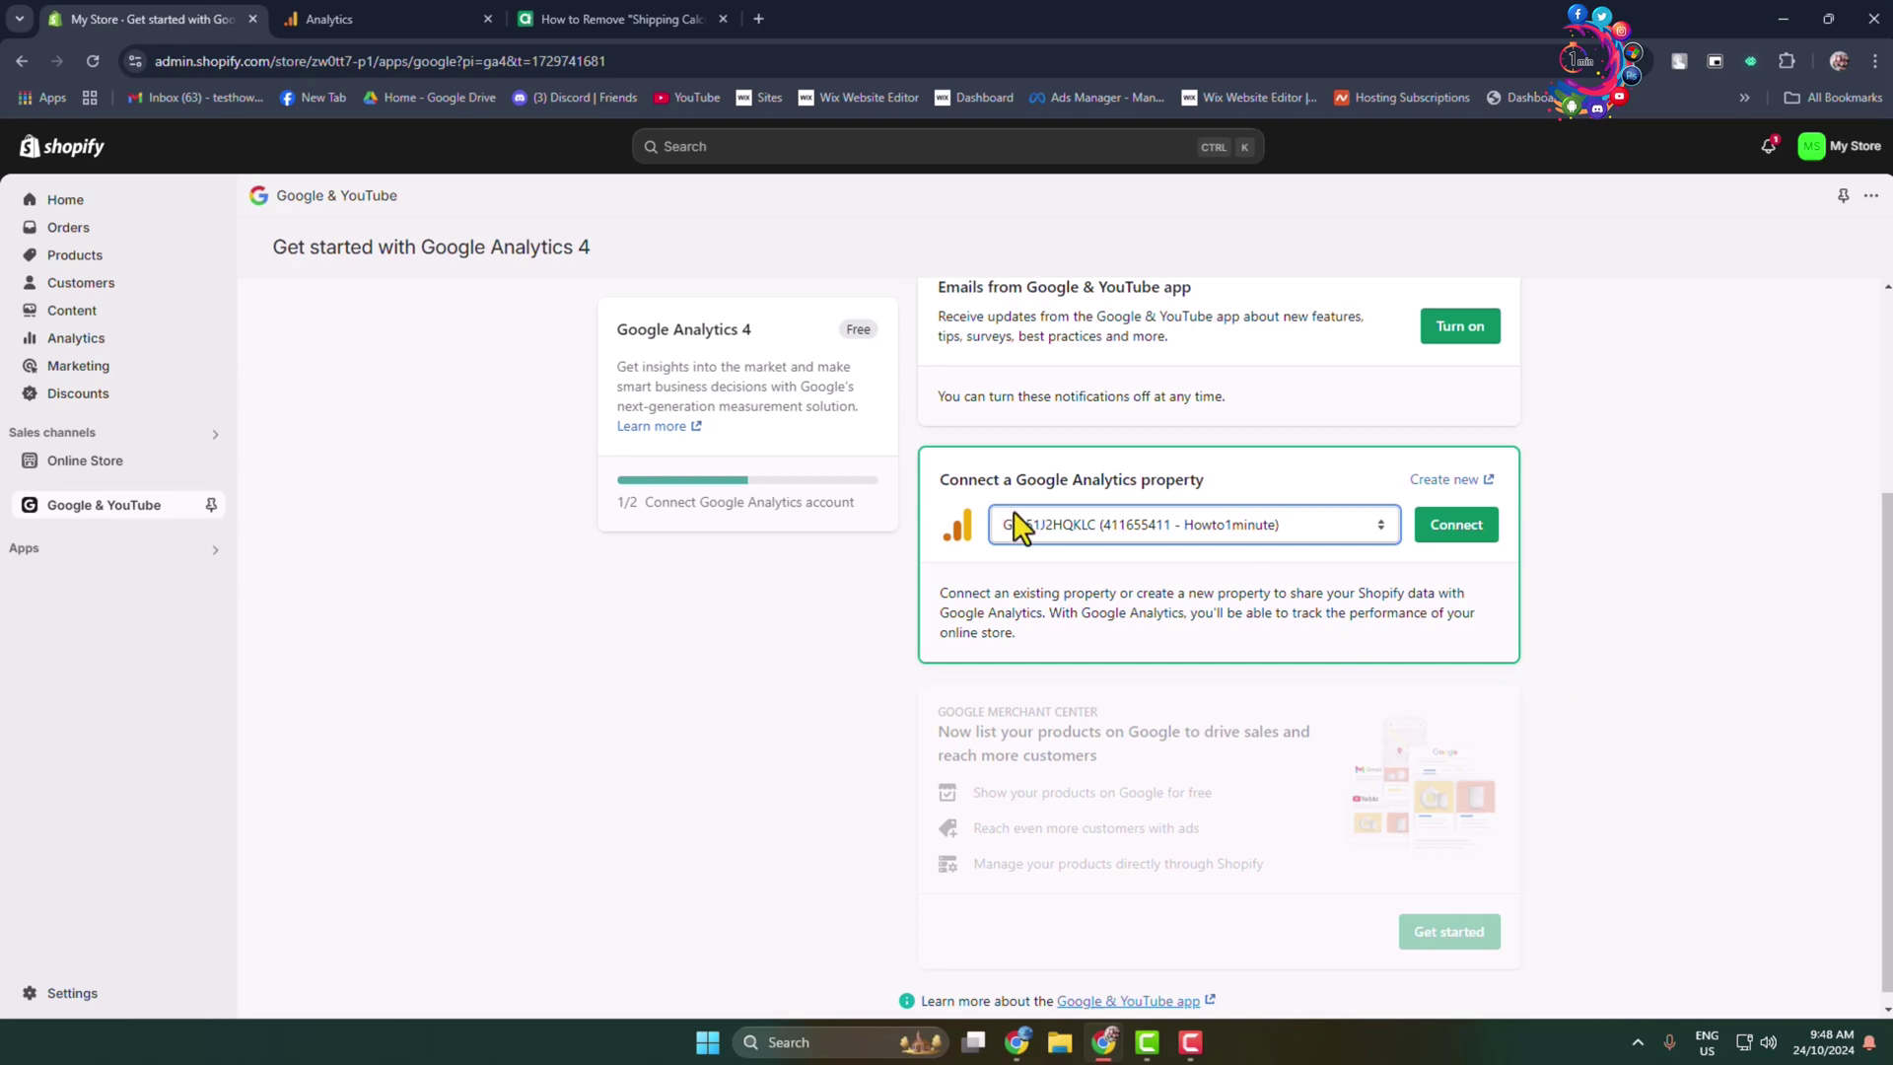
Step: Check the available Analytics properties and look up the tag ID G-M1L4GVW5JG in Analytics
{"action": "left_click", "coordinate": [1383, 538]}
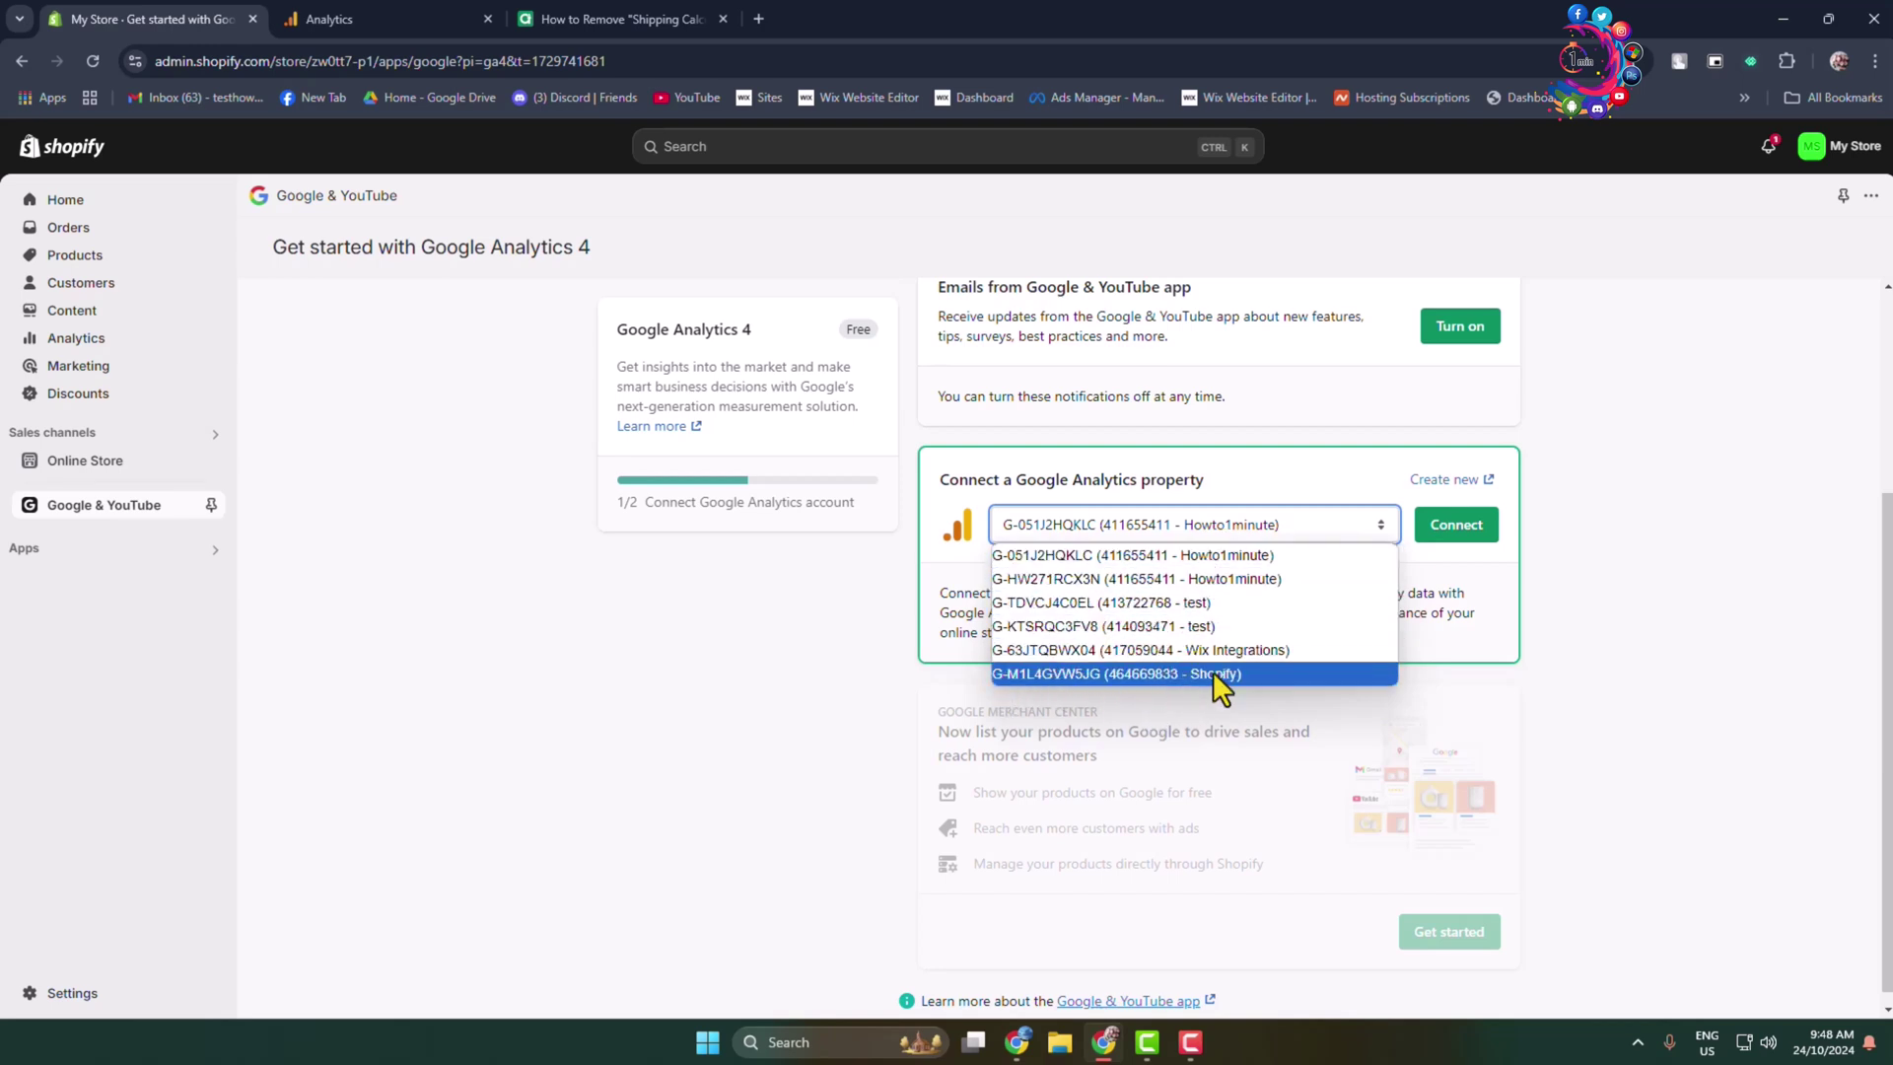
{"action": "left_click", "coordinate": [379, 17]}
{"action": "left_click_drag", "start_coordinate": [901, 421], "coordinate": [826, 422]}
{"action": "left_click", "coordinate": [912, 454]}
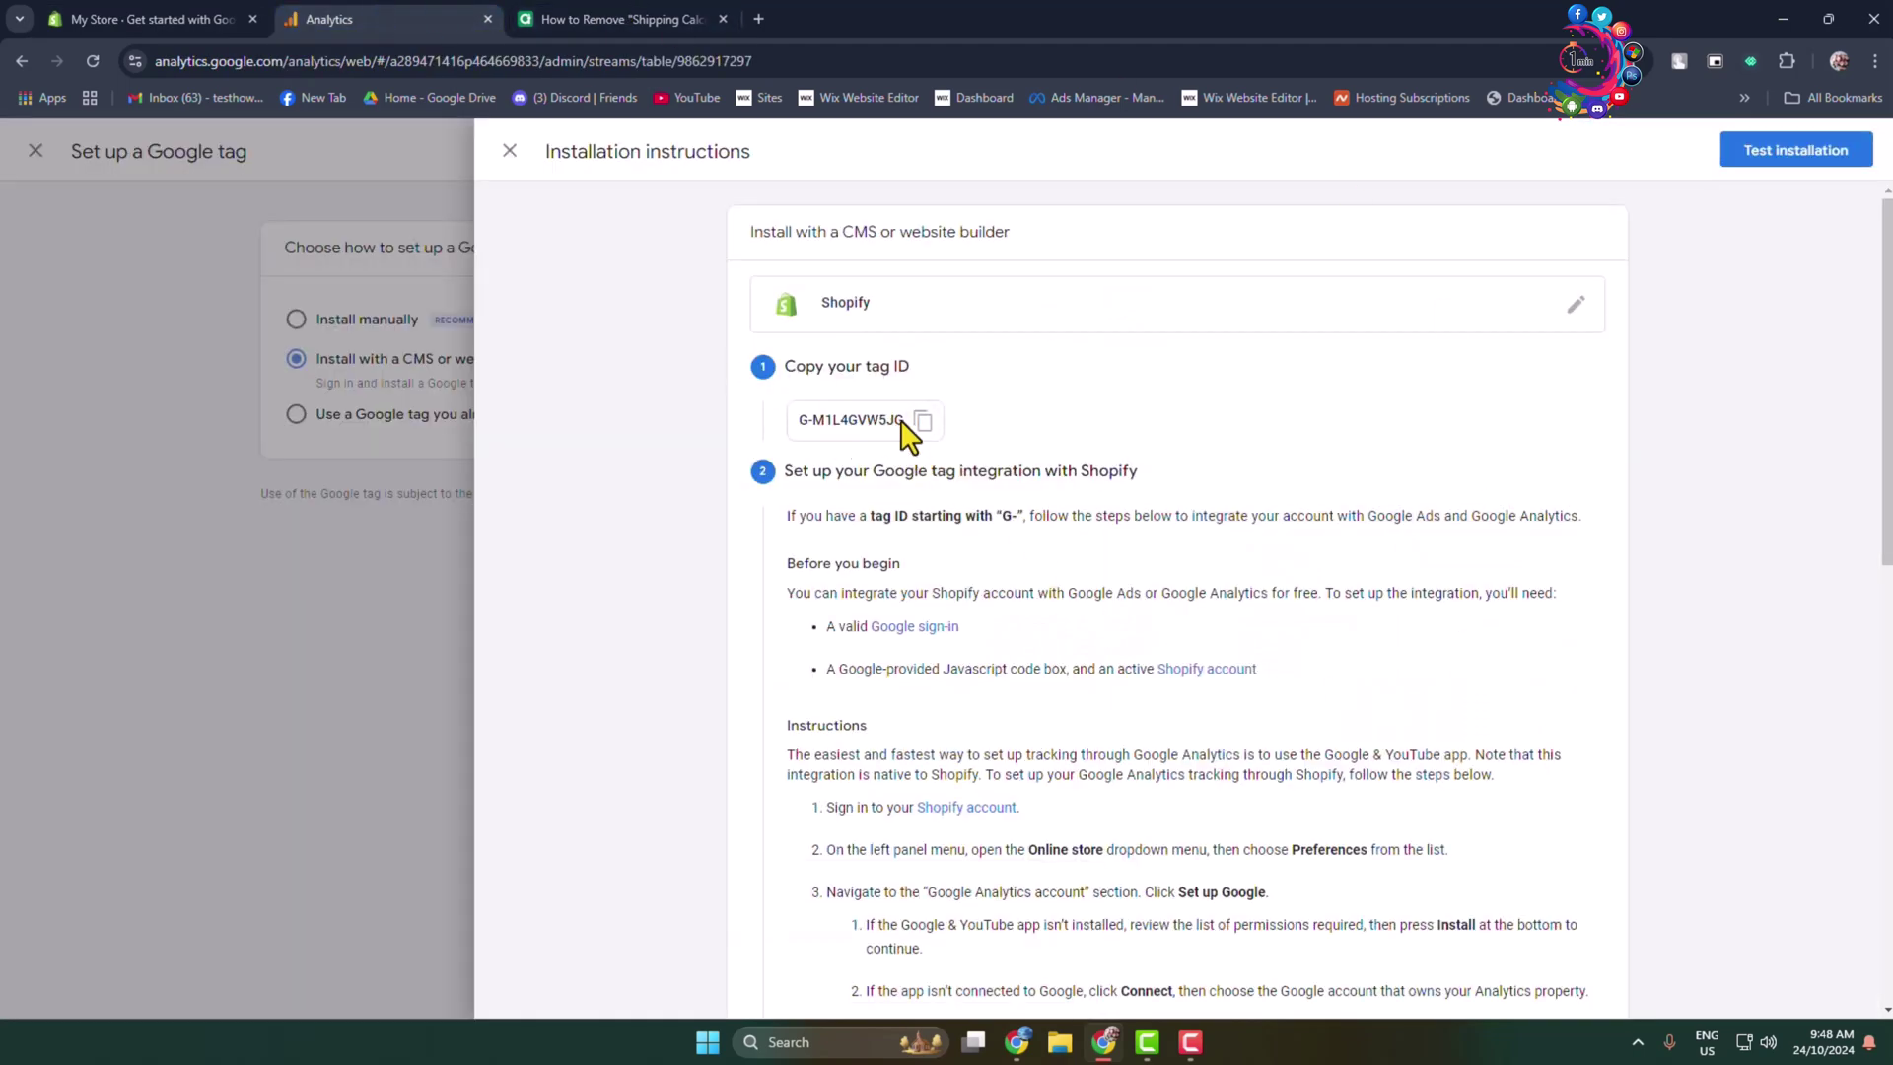
{"action": "key", "text": "ctrl+shift+Tab"}
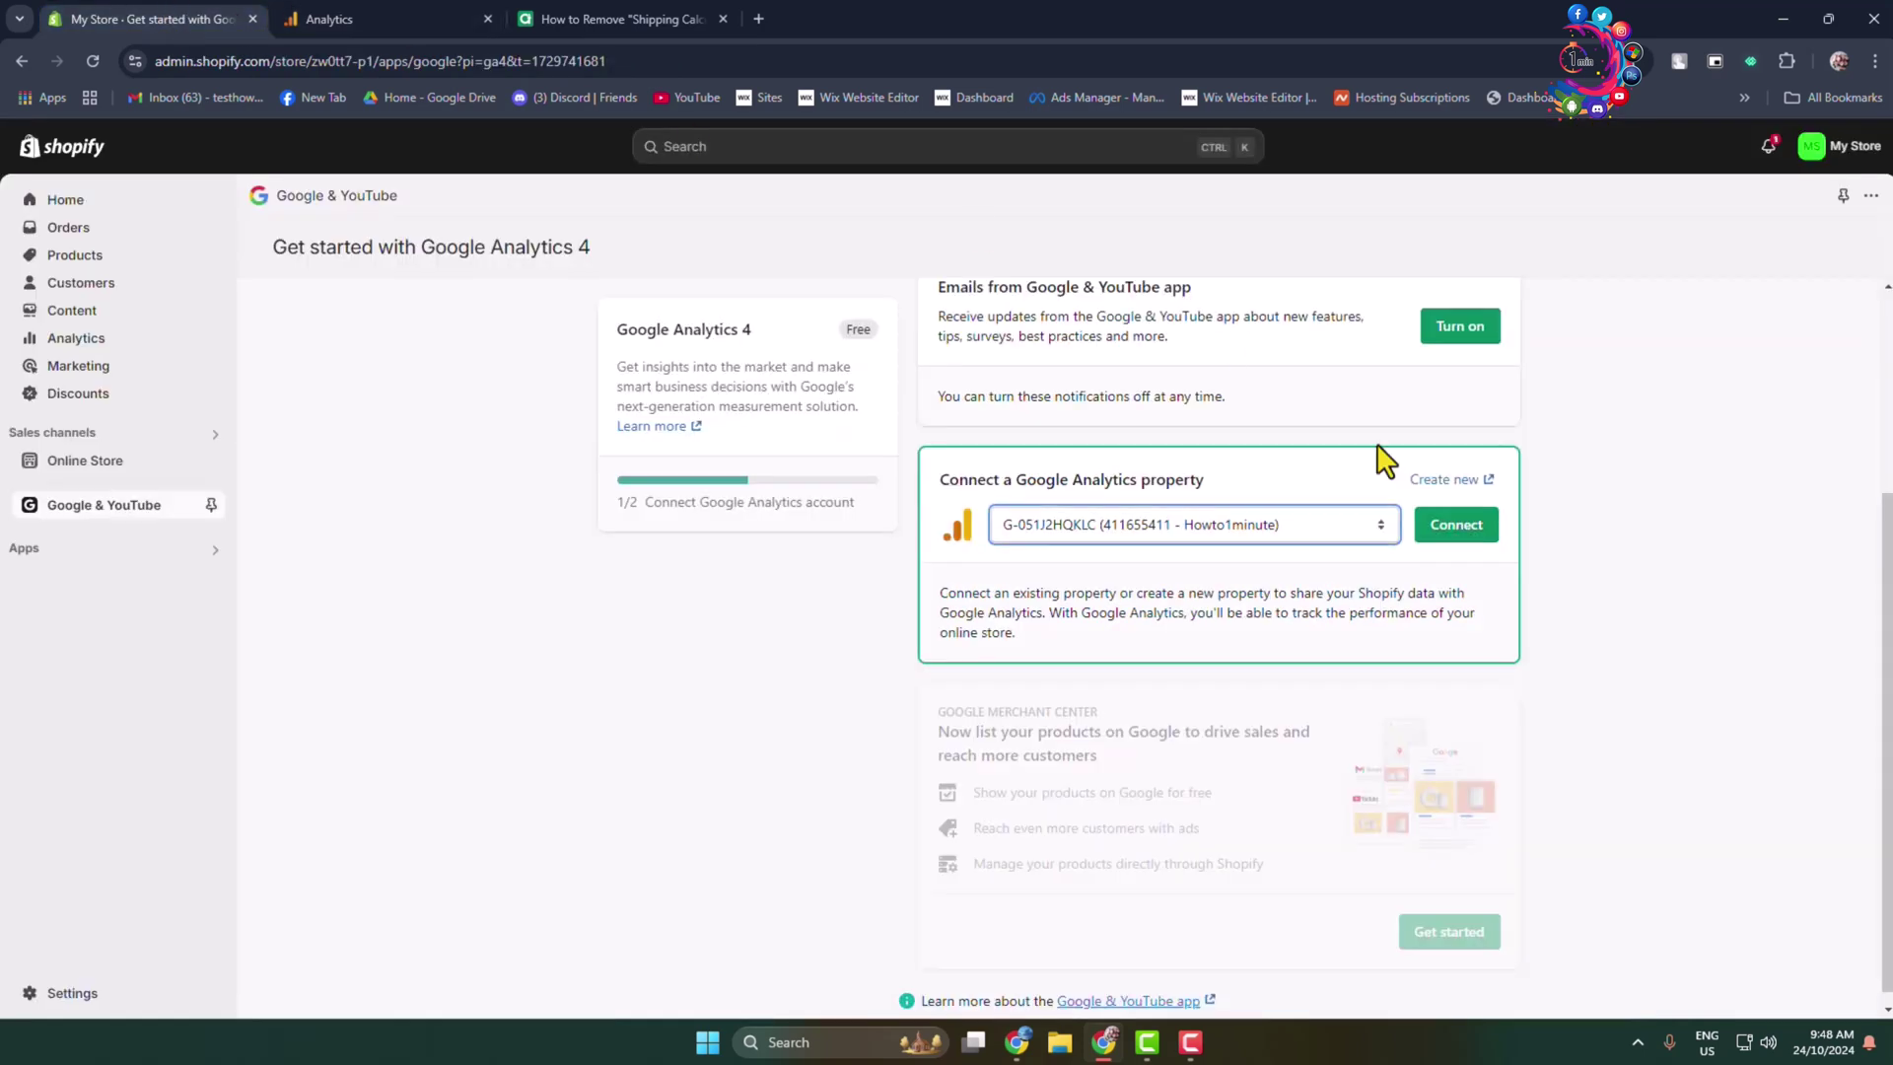
Step: Select the G-M1L4GVW5JG (Shopify) property and connect it, confirming the setup success message
{"action": "left_click", "coordinate": [1244, 539]}
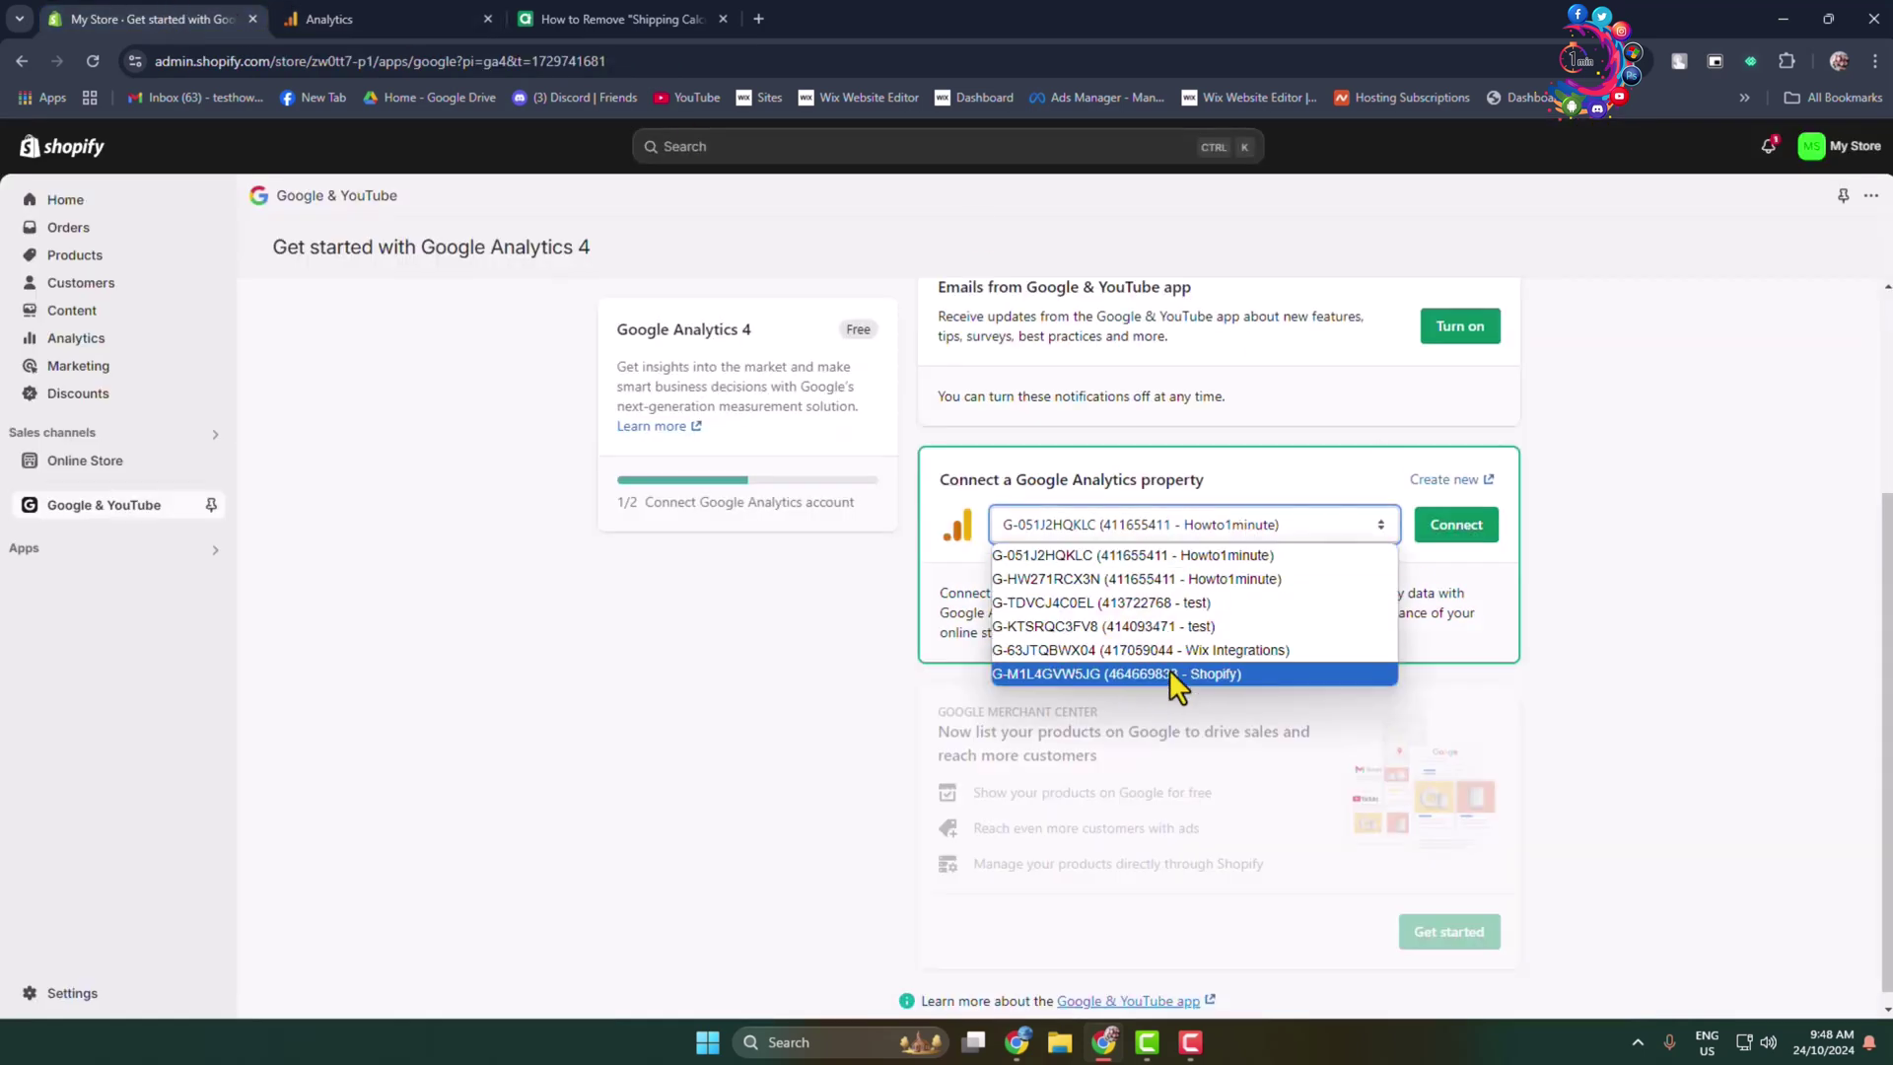
{"action": "left_click", "coordinate": [1134, 670]}
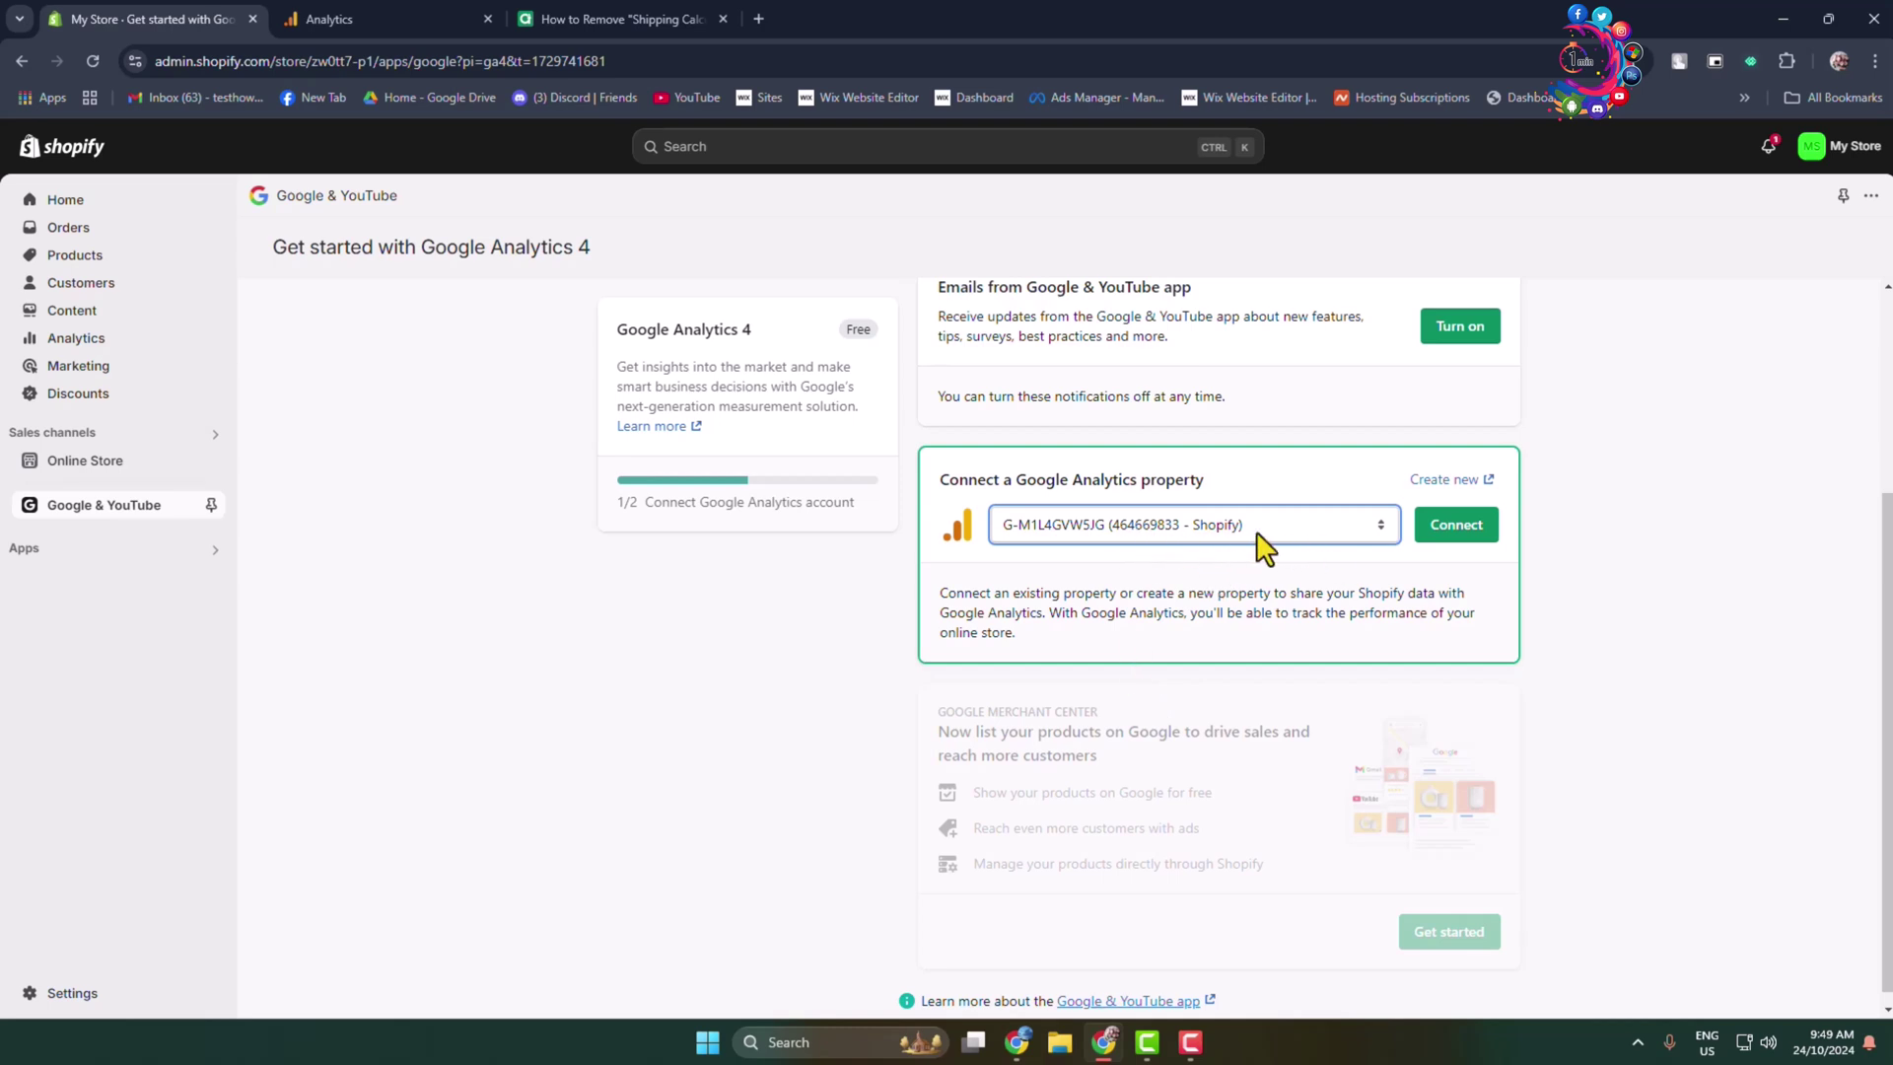
{"action": "left_click", "coordinate": [1459, 532]}
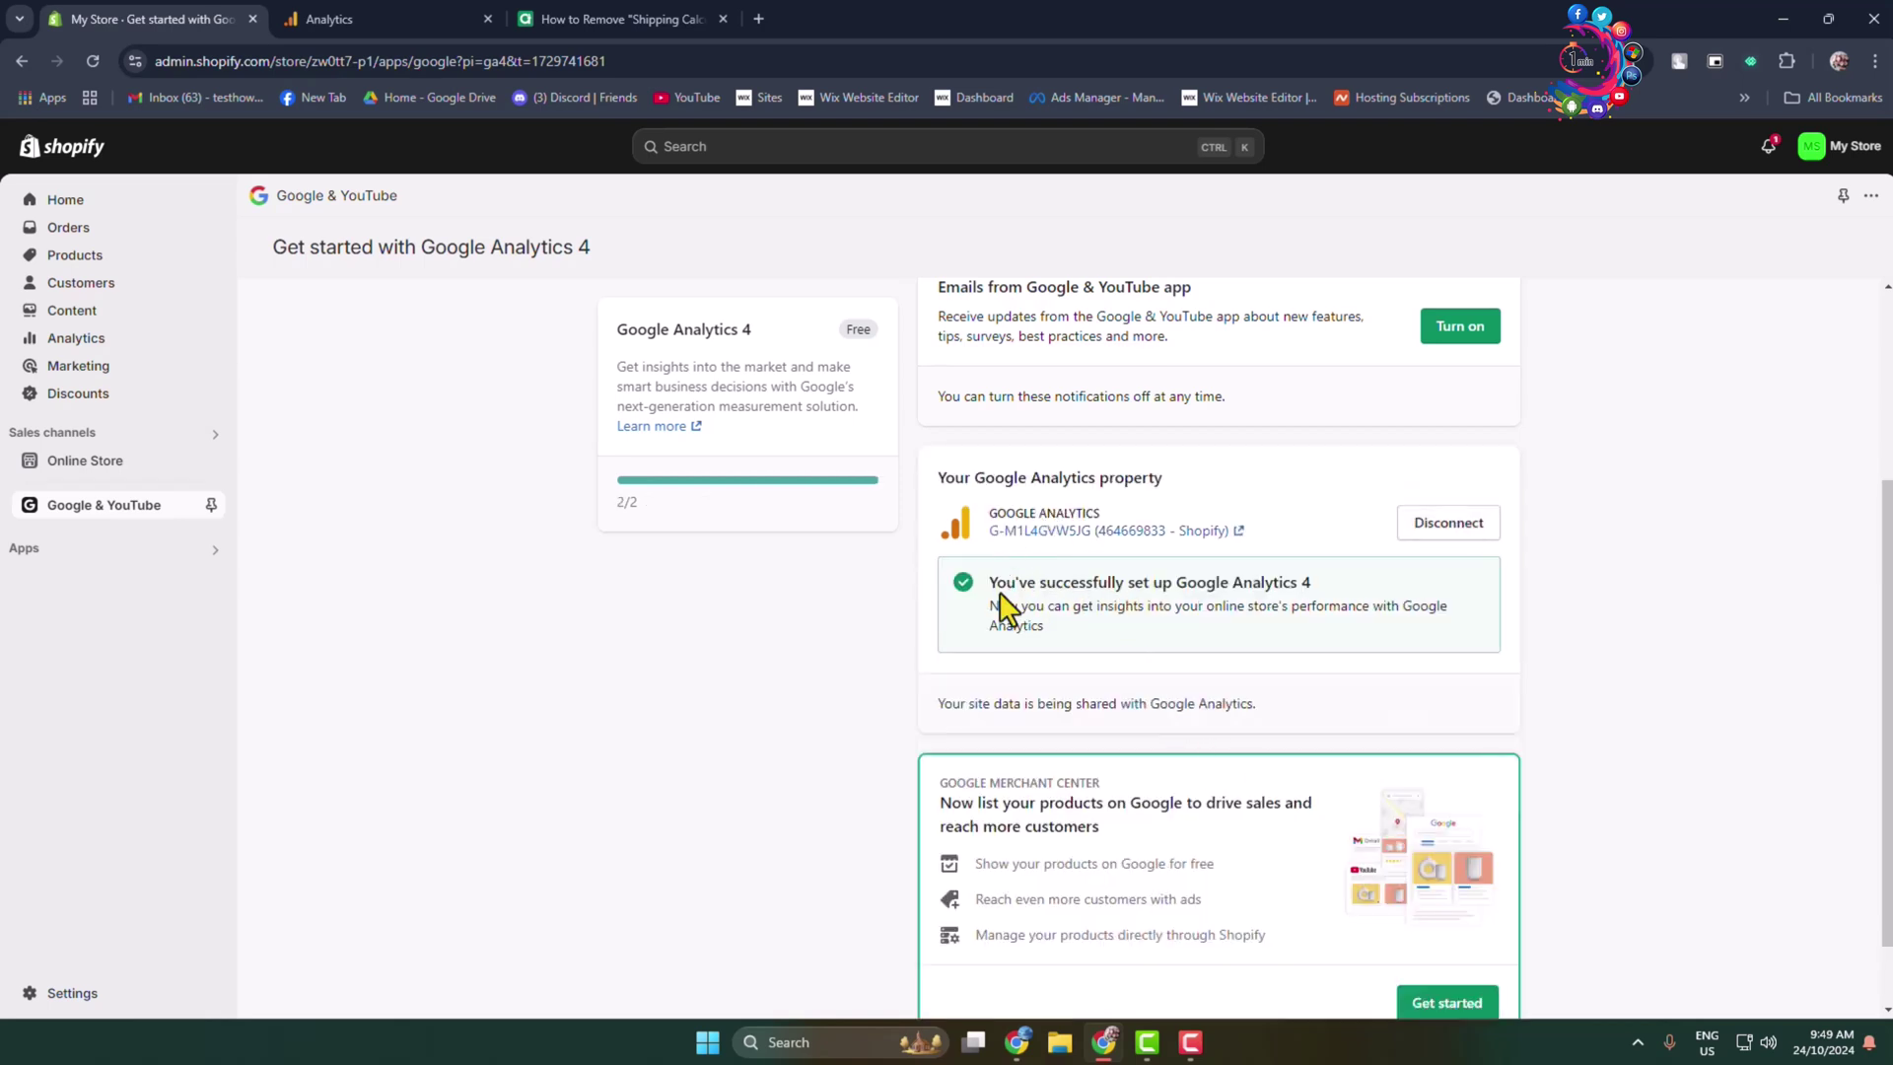
{"action": "left_click_drag", "start_coordinate": [989, 590], "coordinate": [1314, 584]}
{"action": "left_click", "coordinate": [1377, 636]}
{"action": "scroll", "coordinate": [1381, 638], "scroll_direction": "down", "scroll_amount": 1}
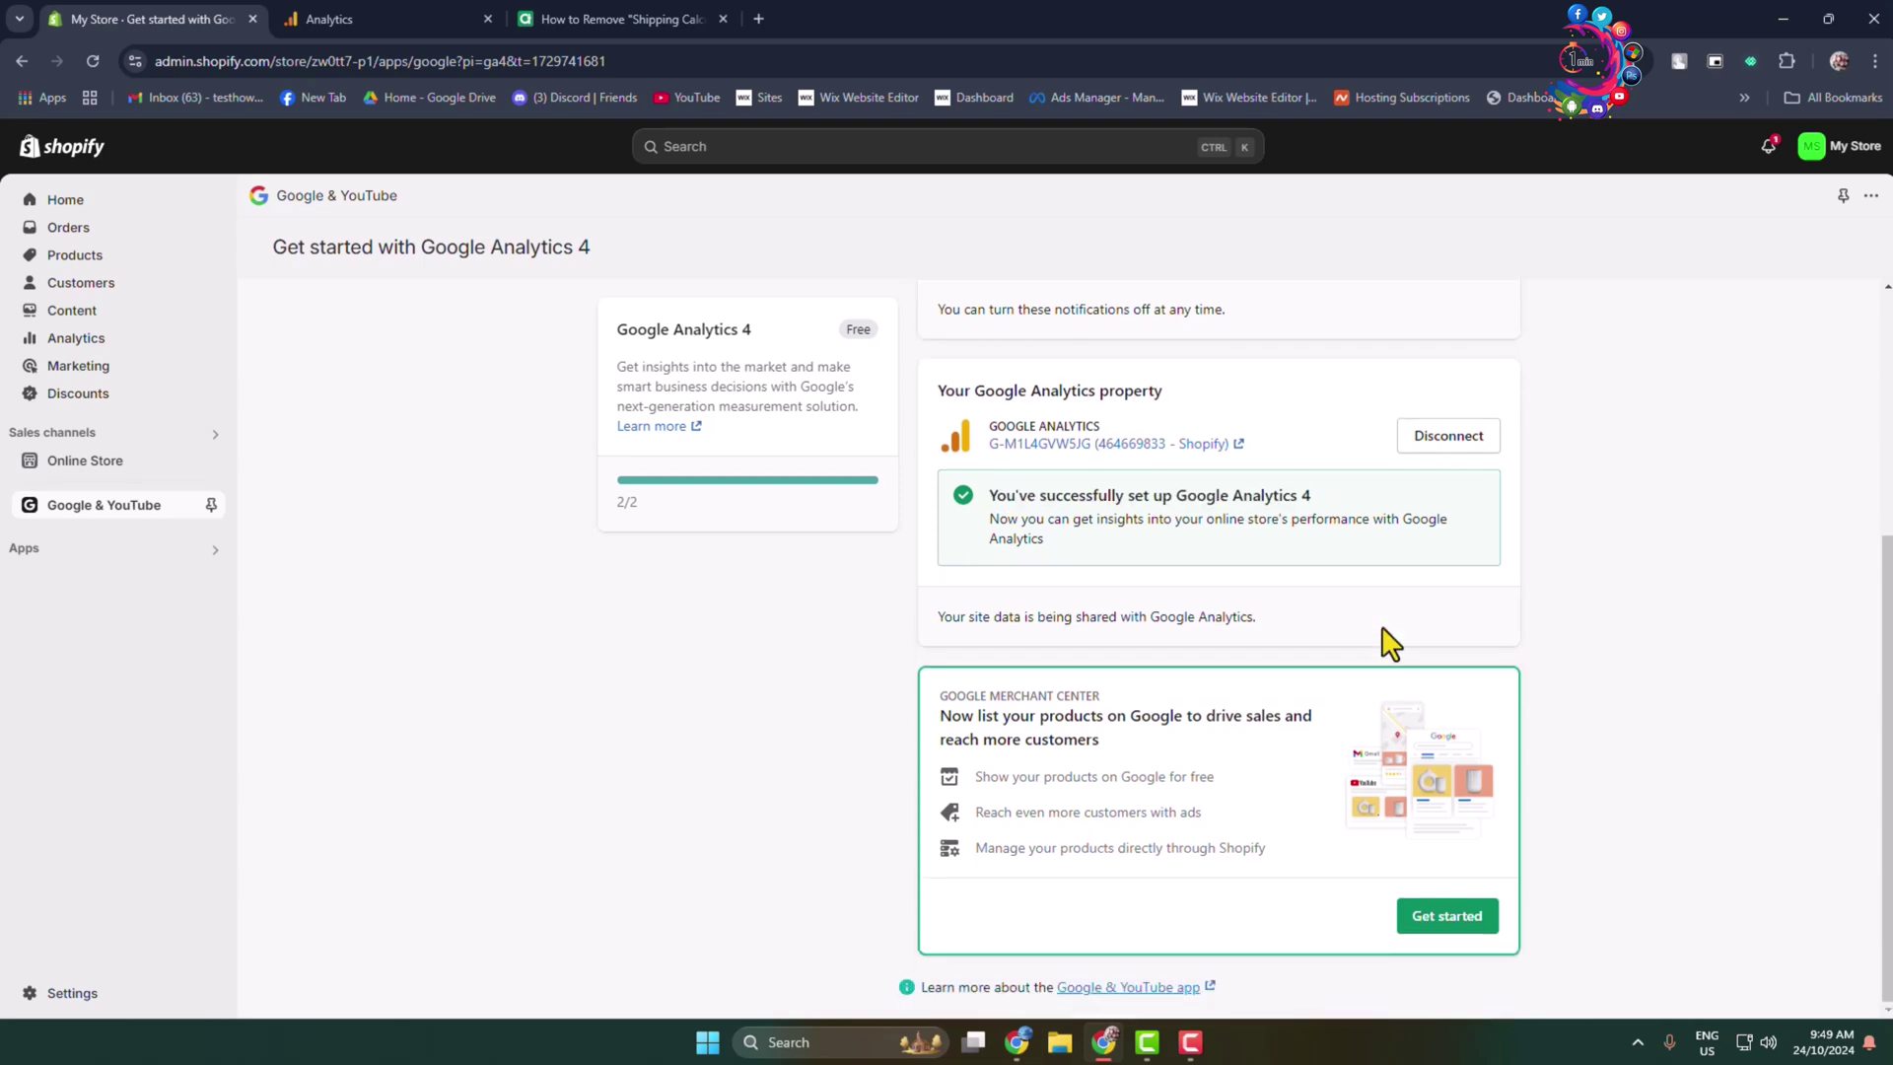
{"action": "scroll", "coordinate": [1394, 612], "scroll_direction": "up", "scroll_amount": 4}
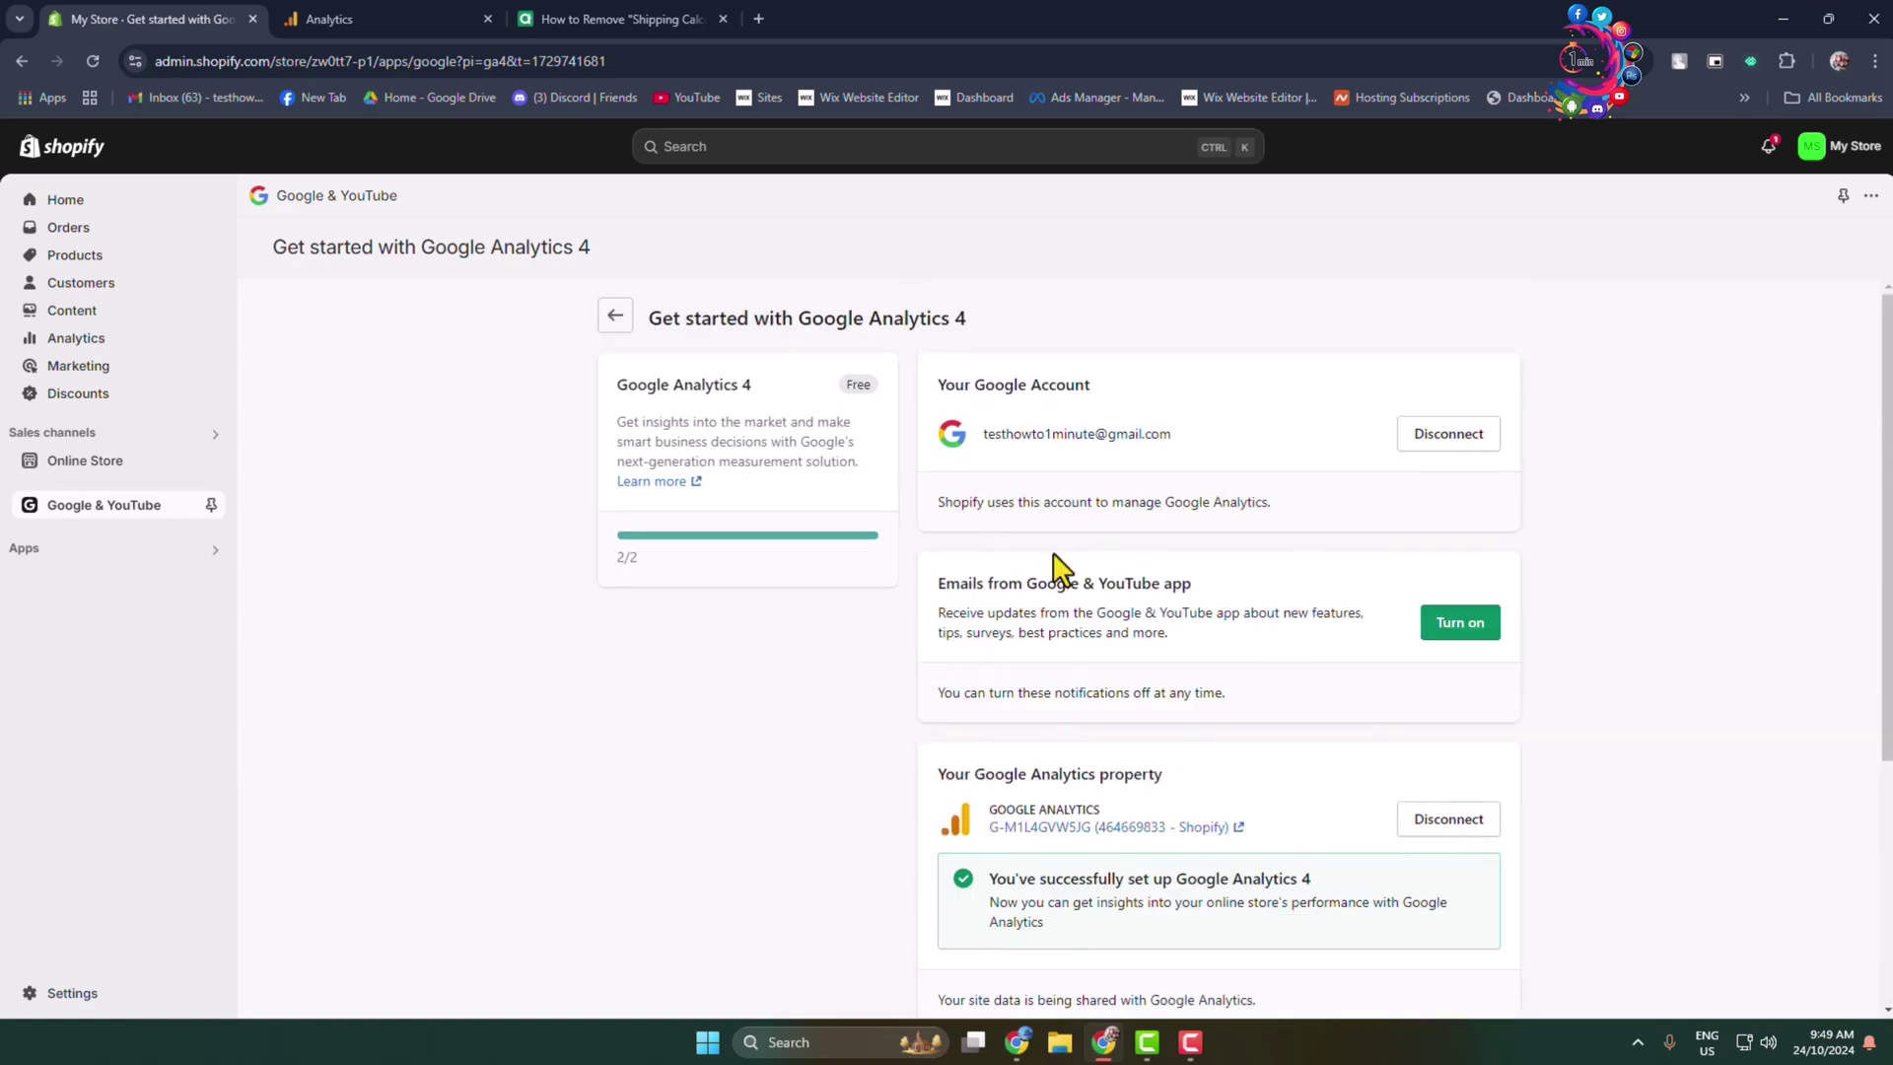
{"action": "left_click", "coordinate": [360, 18]}
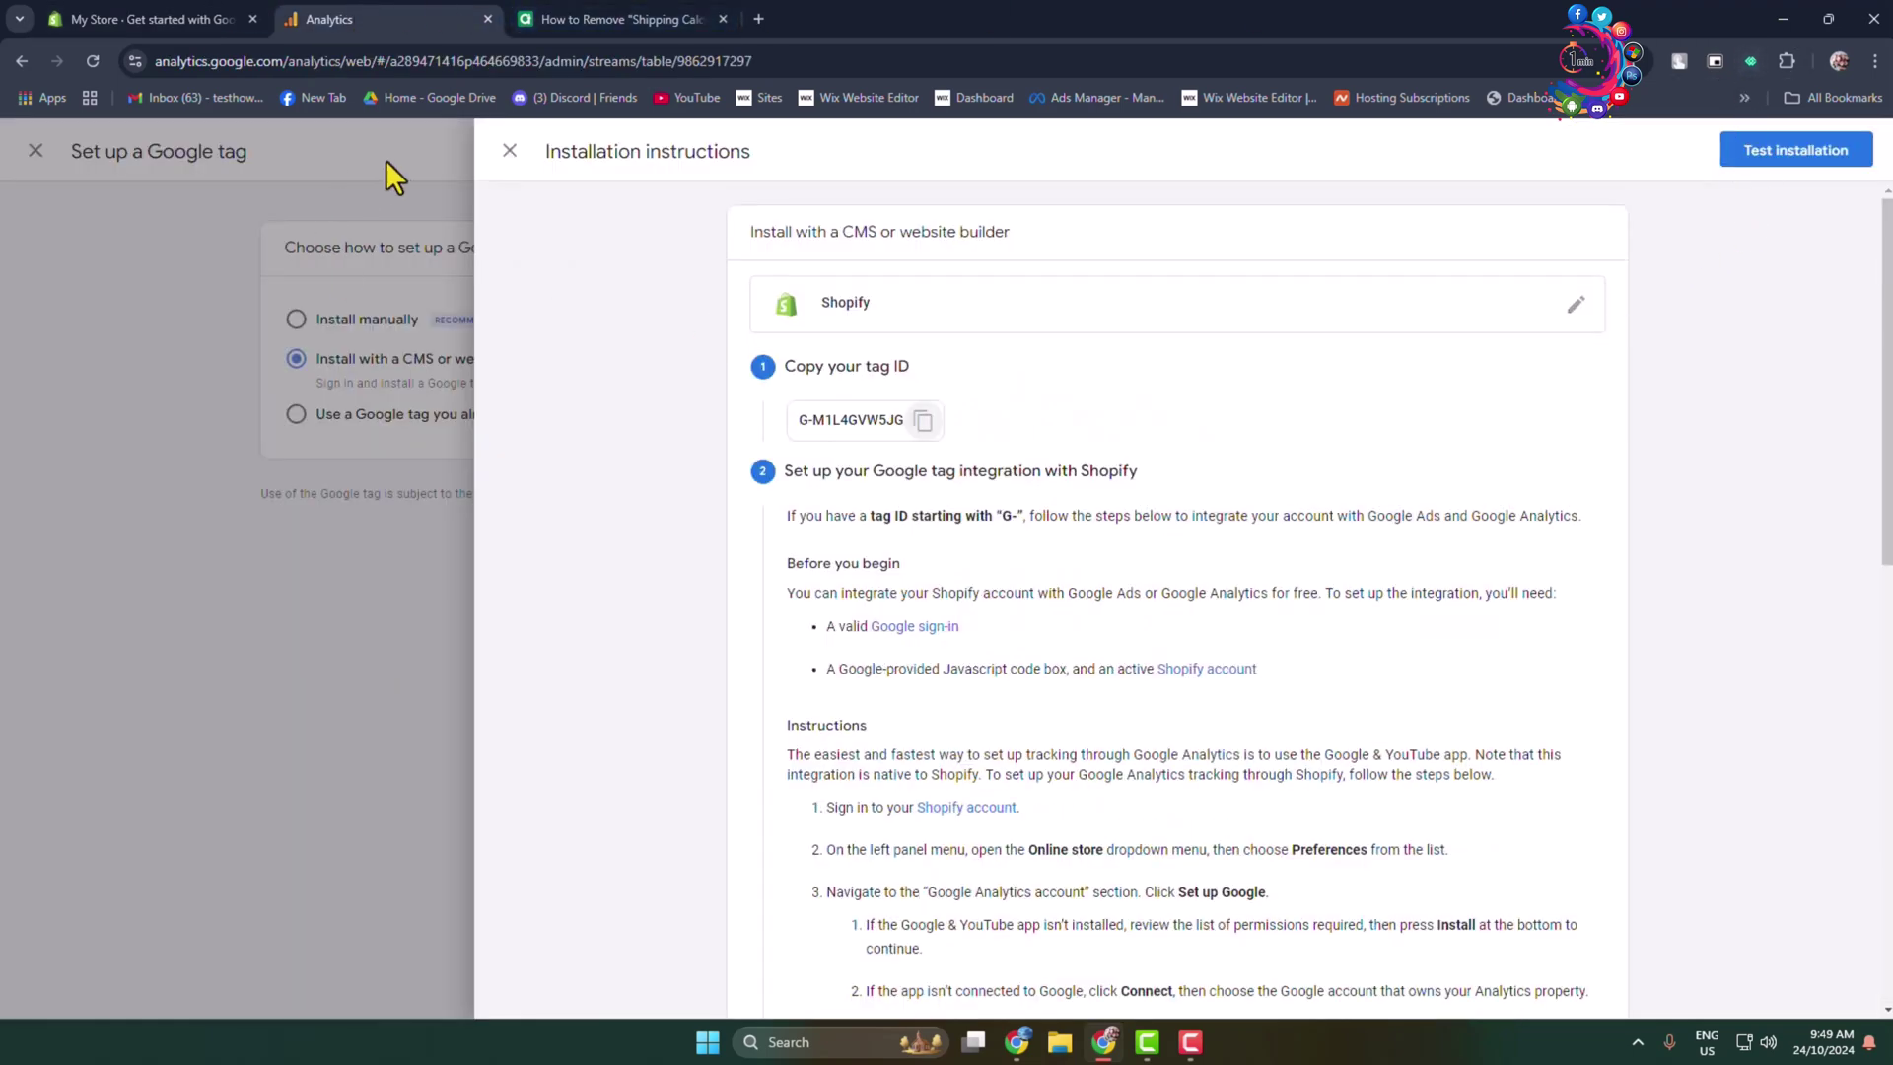
Step: Close the tag installation, Google tag setup and stream details panels, then expand Property settings
{"action": "left_click", "coordinate": [509, 151]}
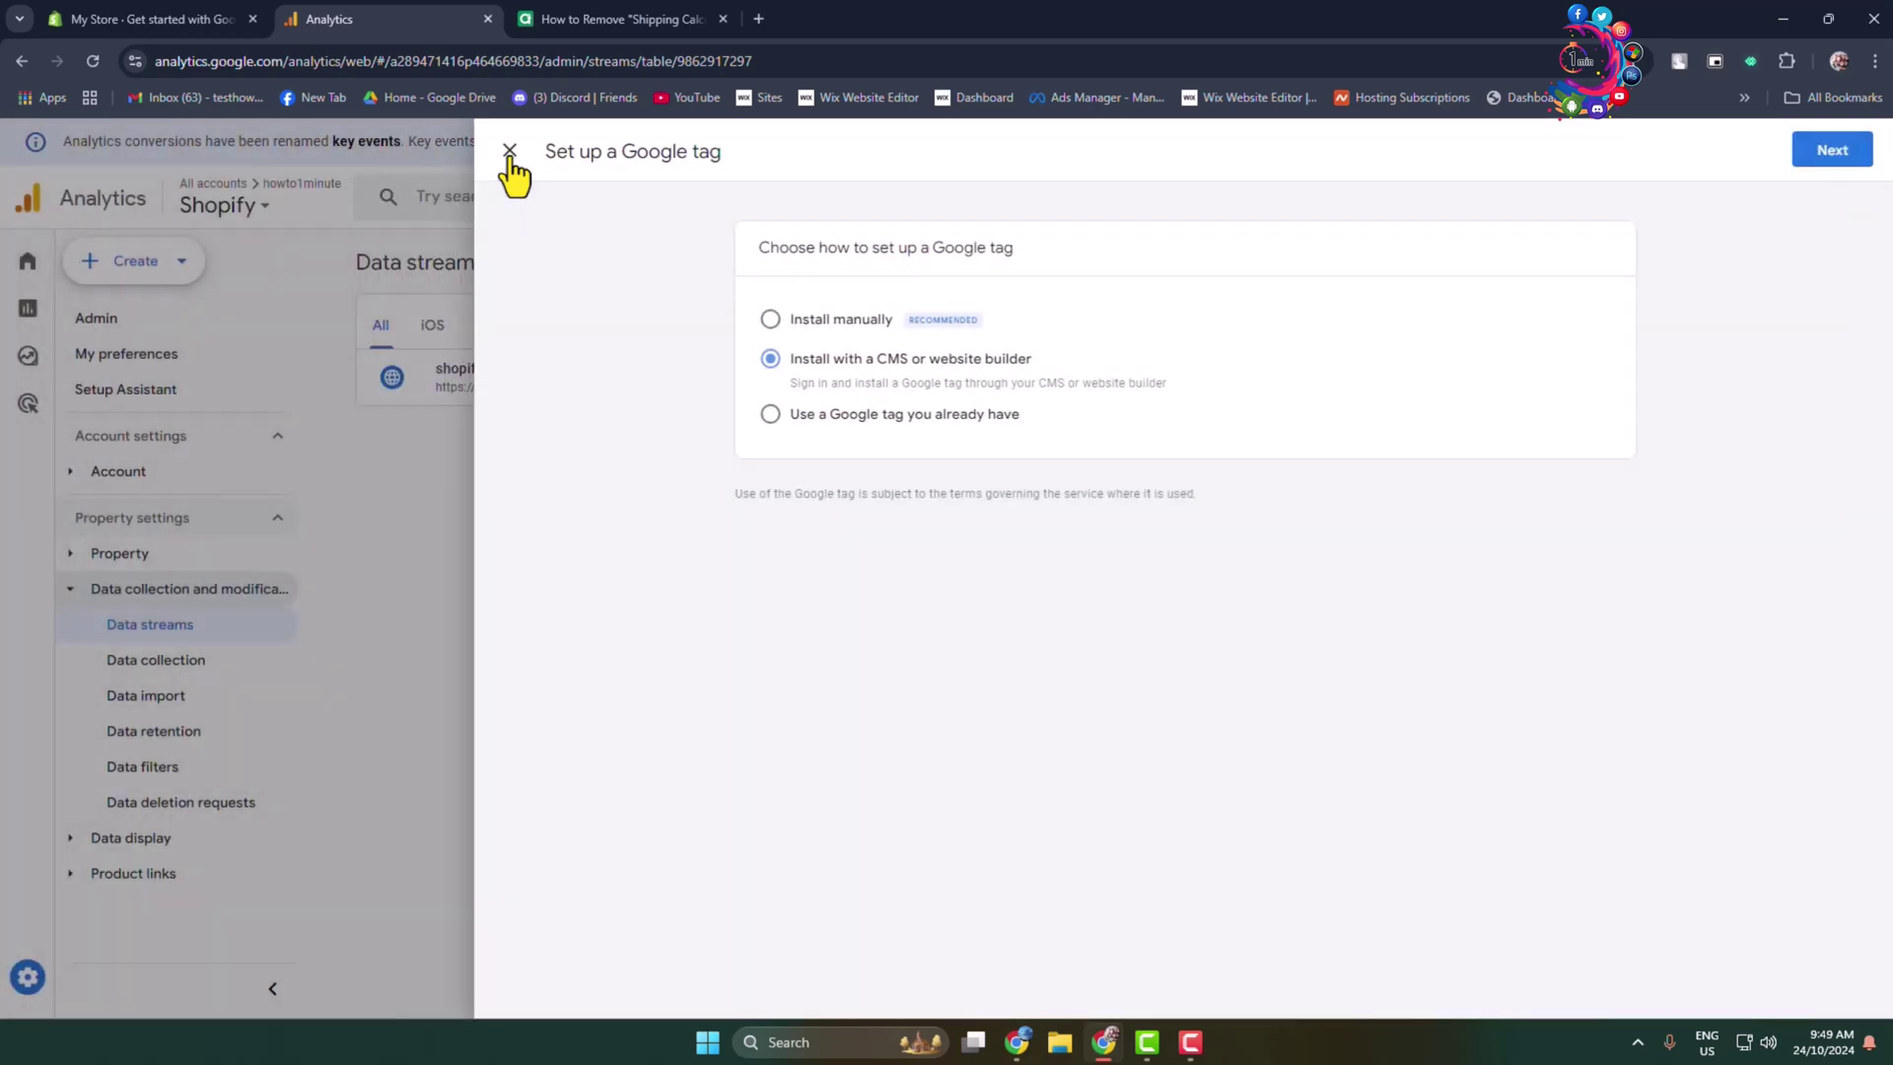
{"action": "left_click", "coordinate": [1852, 162]}
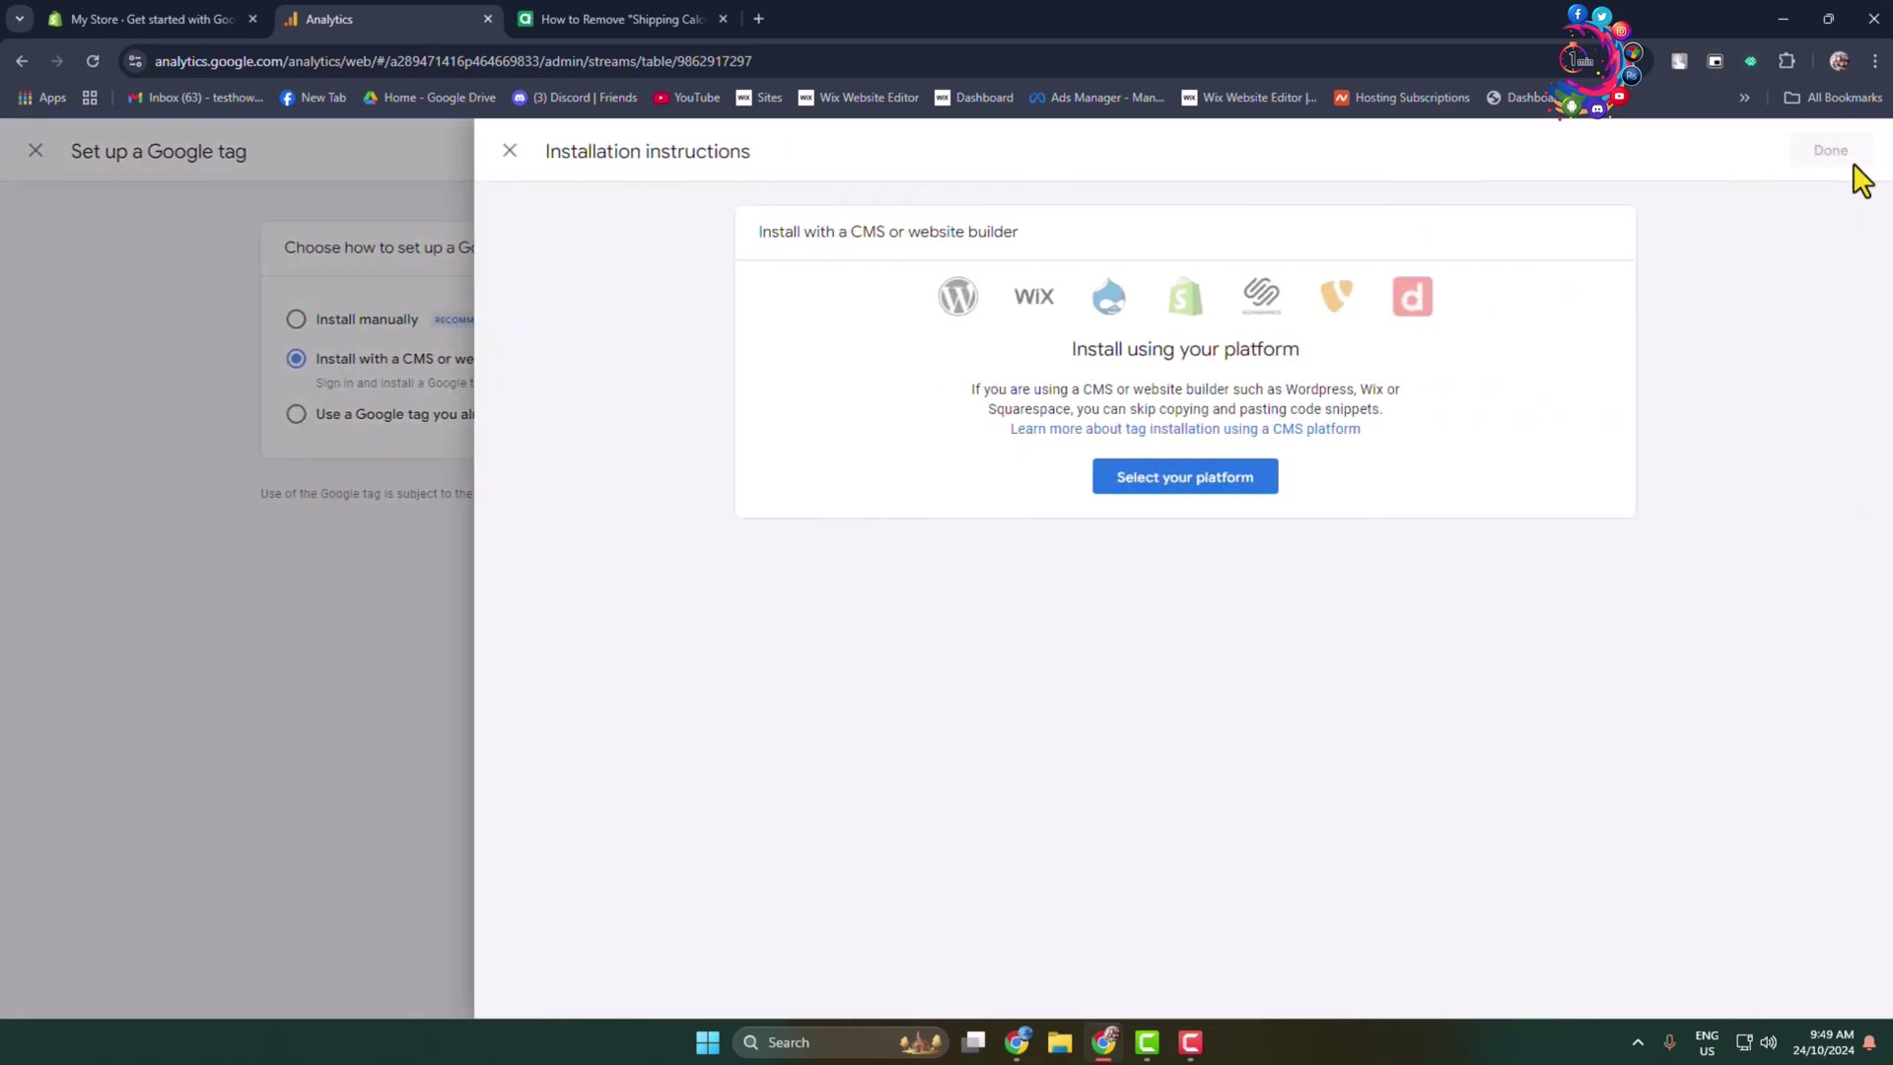
{"action": "left_click", "coordinate": [507, 150]}
{"action": "left_click", "coordinate": [509, 151]}
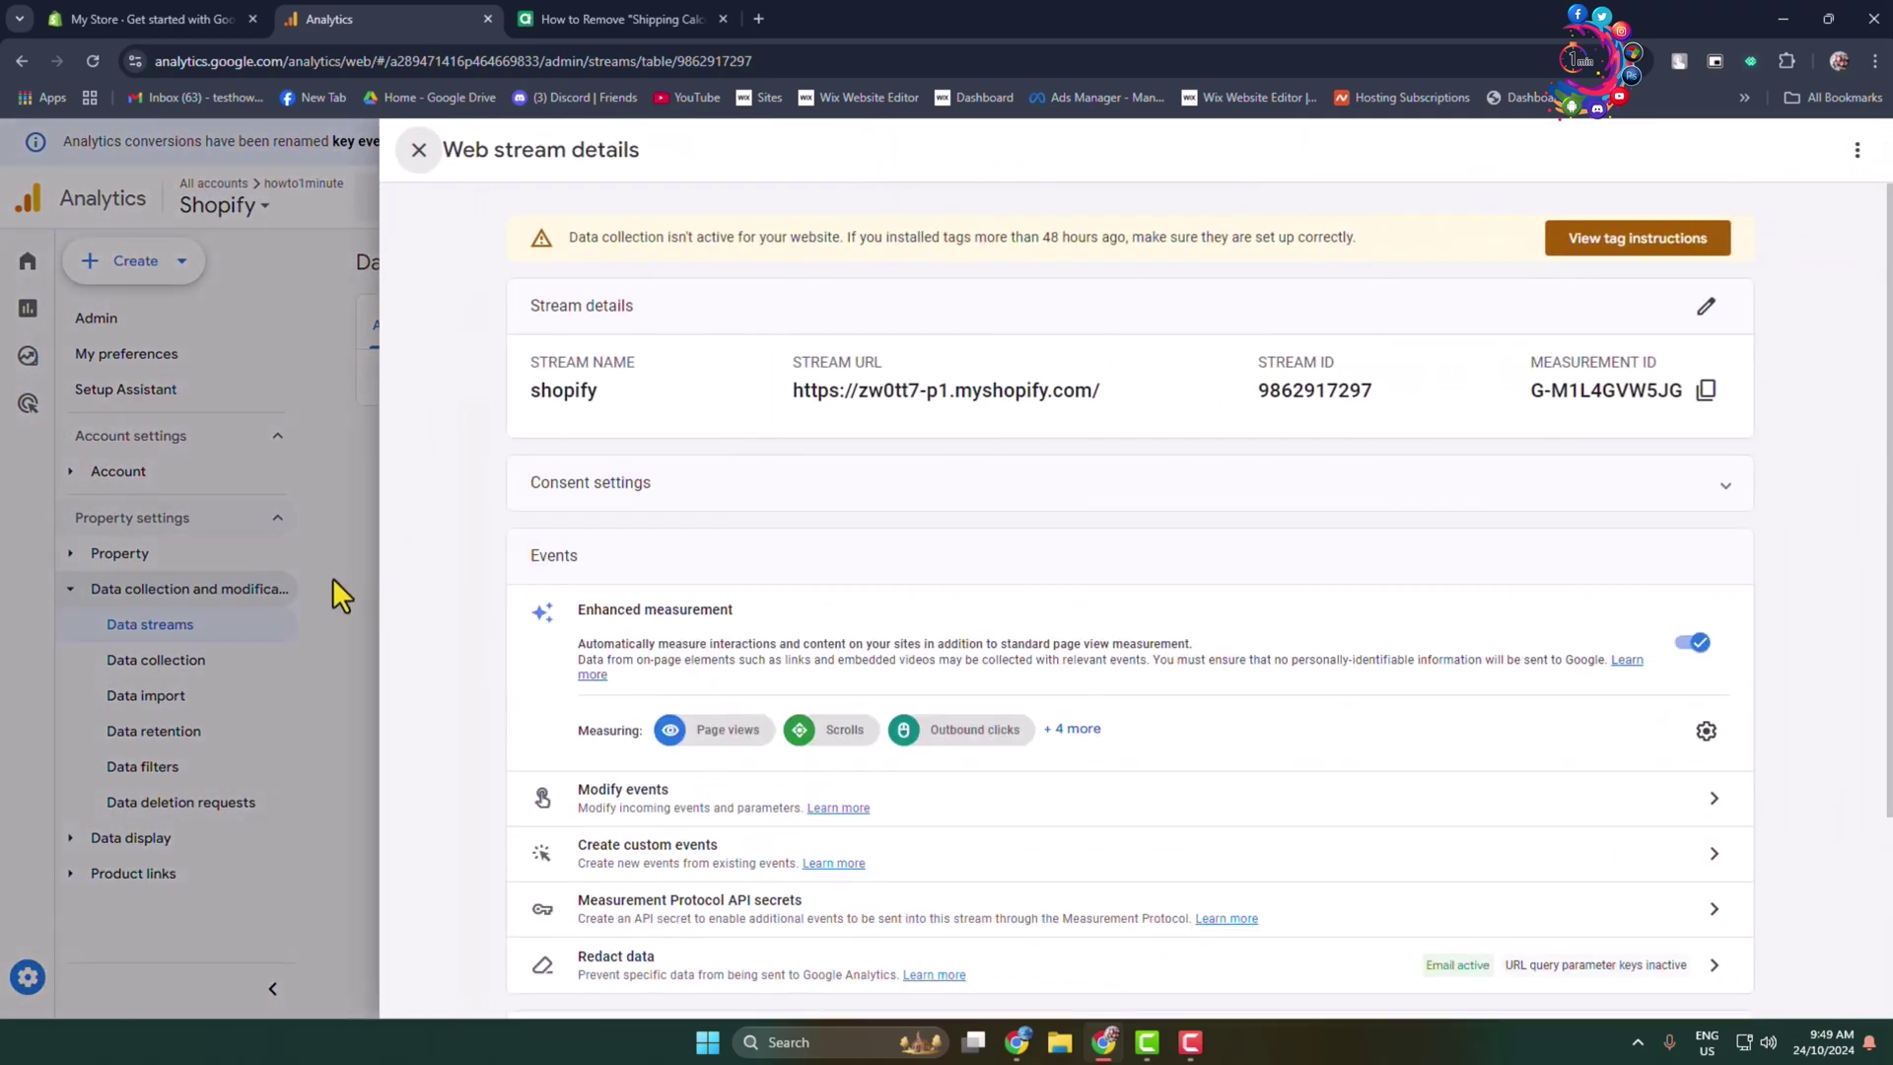
{"action": "left_click", "coordinate": [333, 581]}
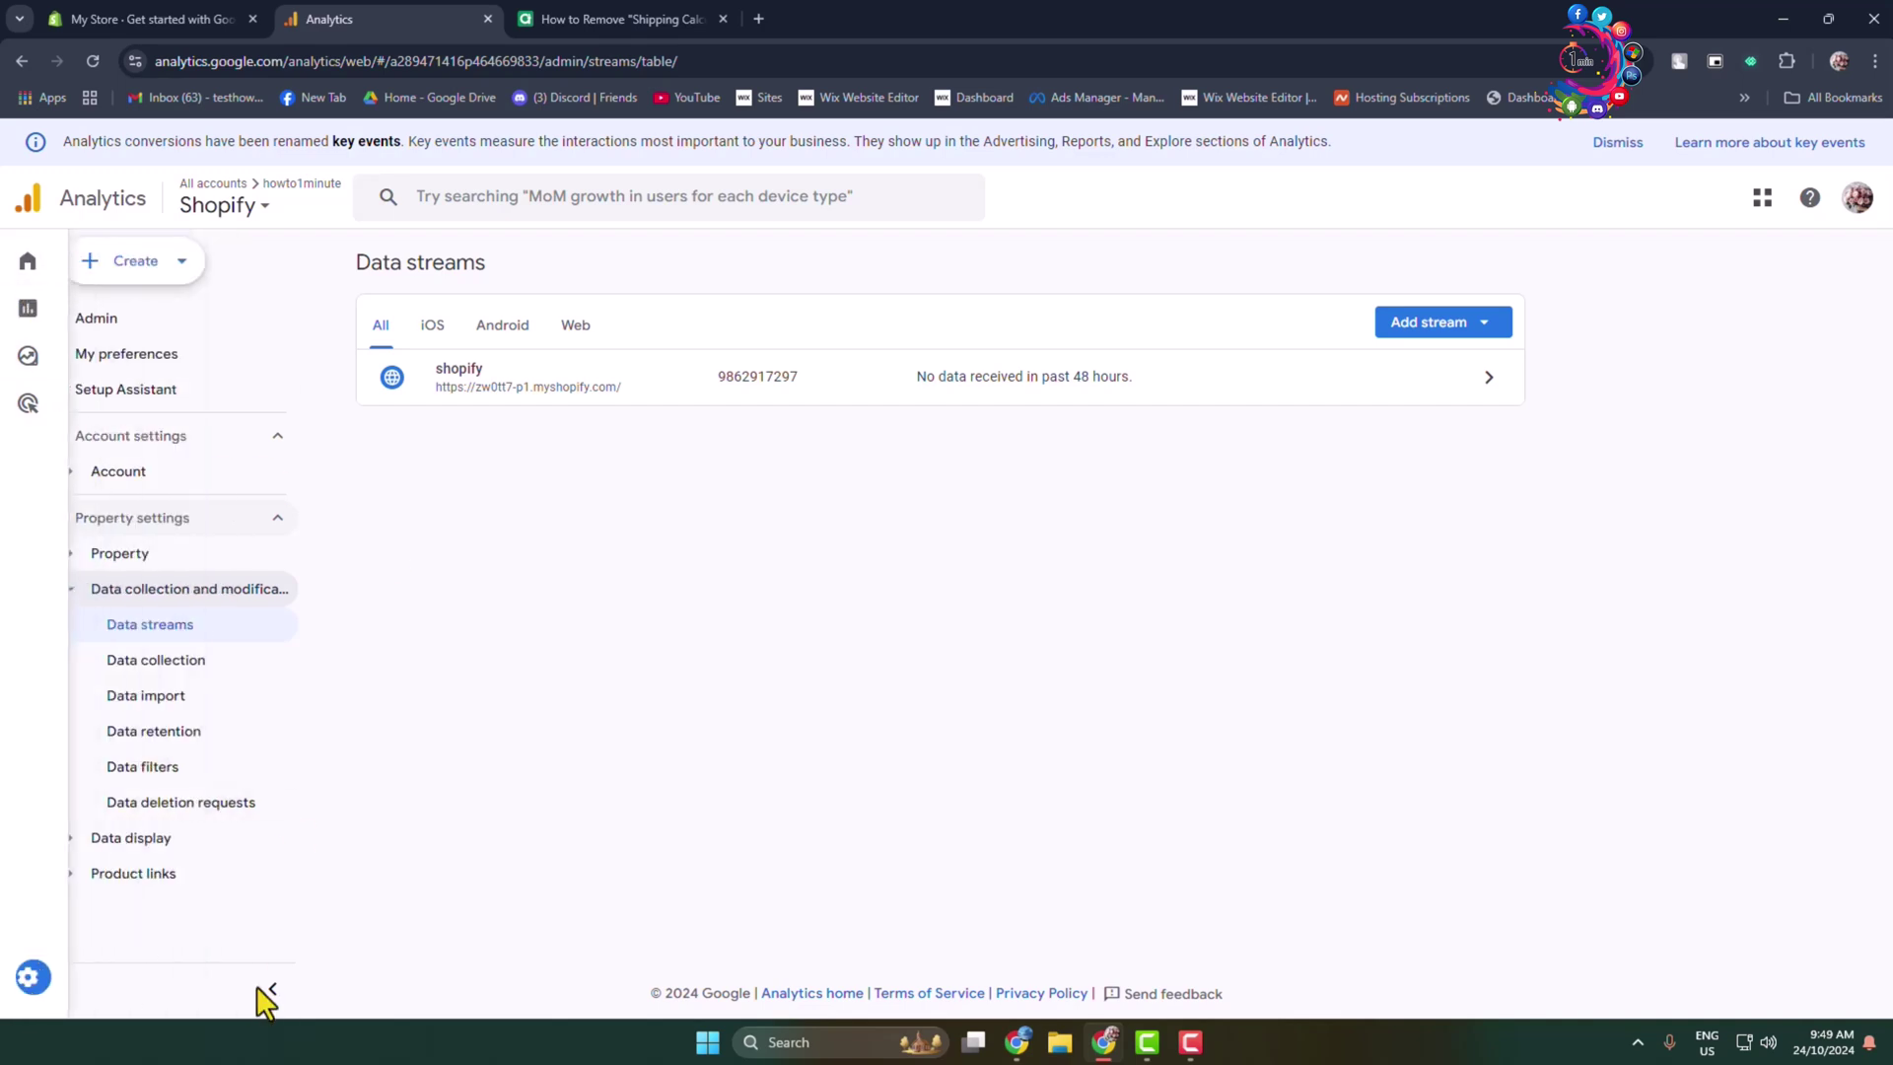
{"action": "left_click", "coordinate": [138, 555]}
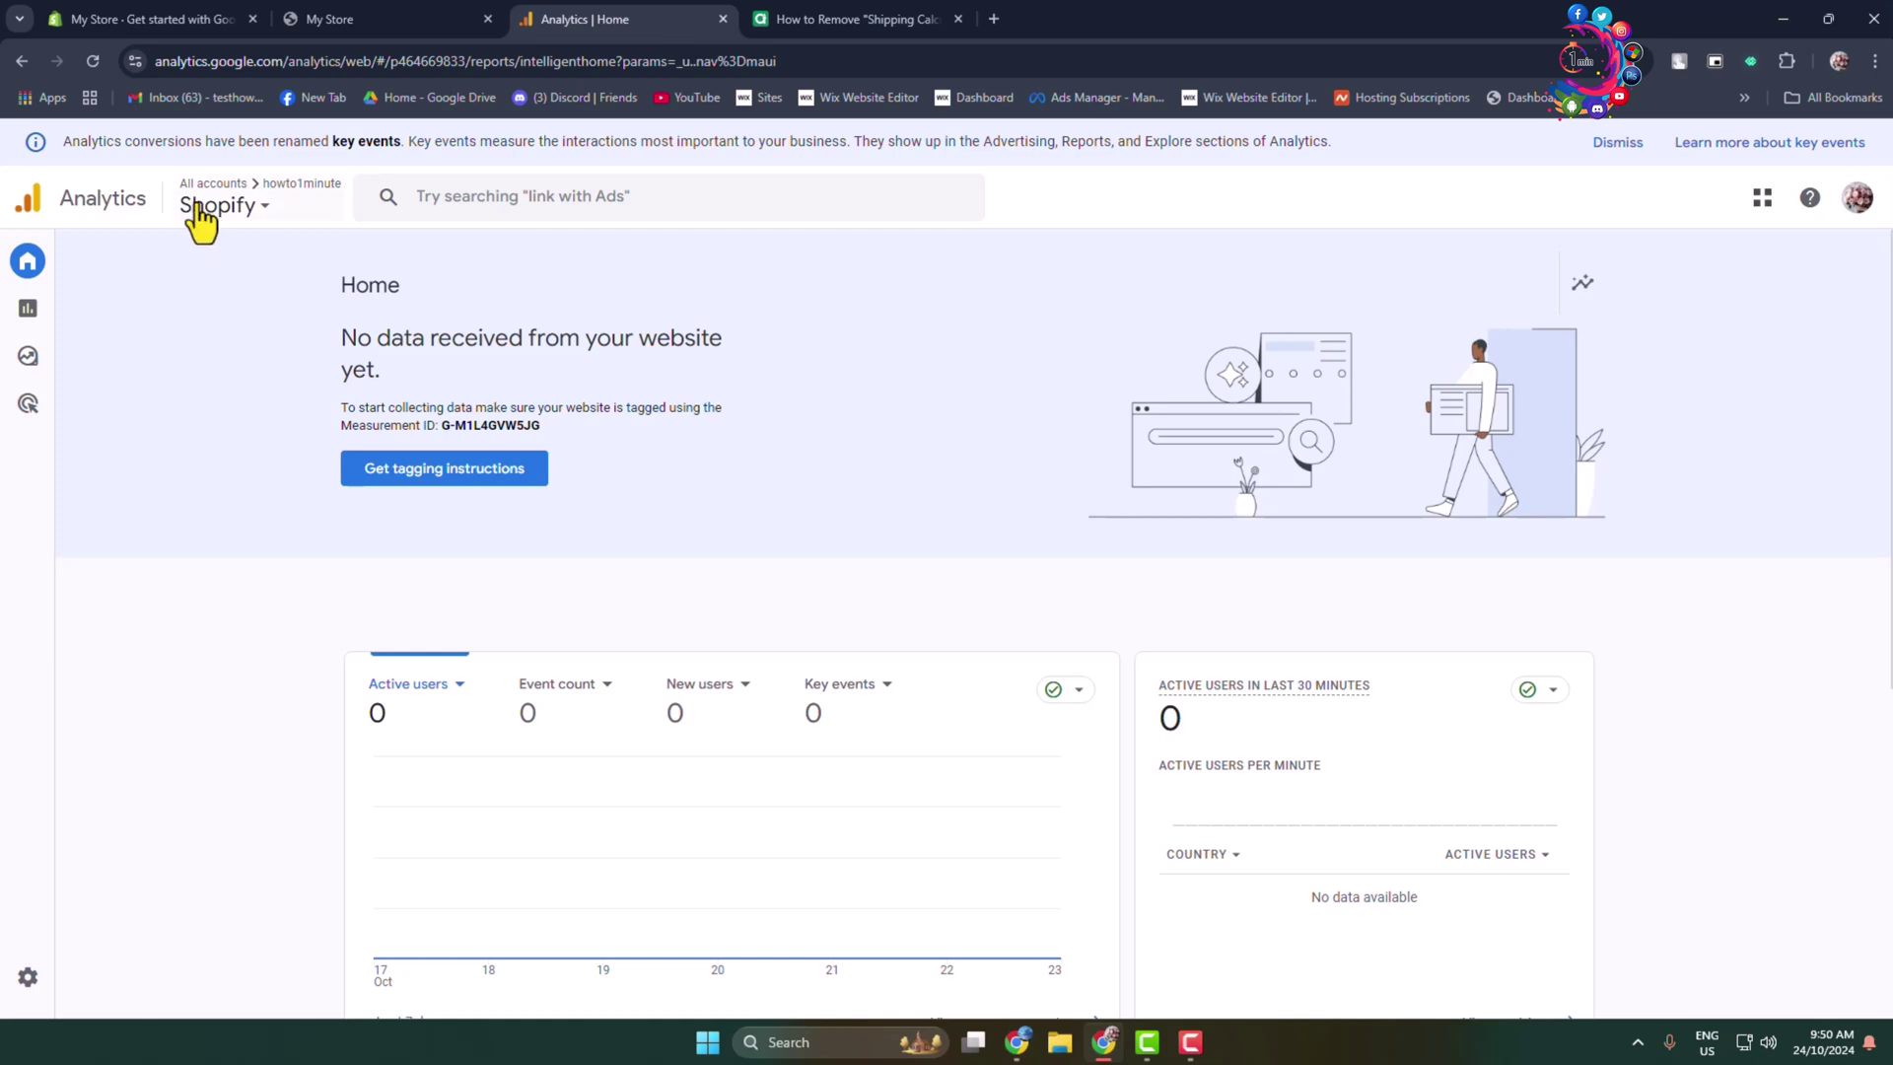
{"action": "left_click", "coordinate": [265, 207]}
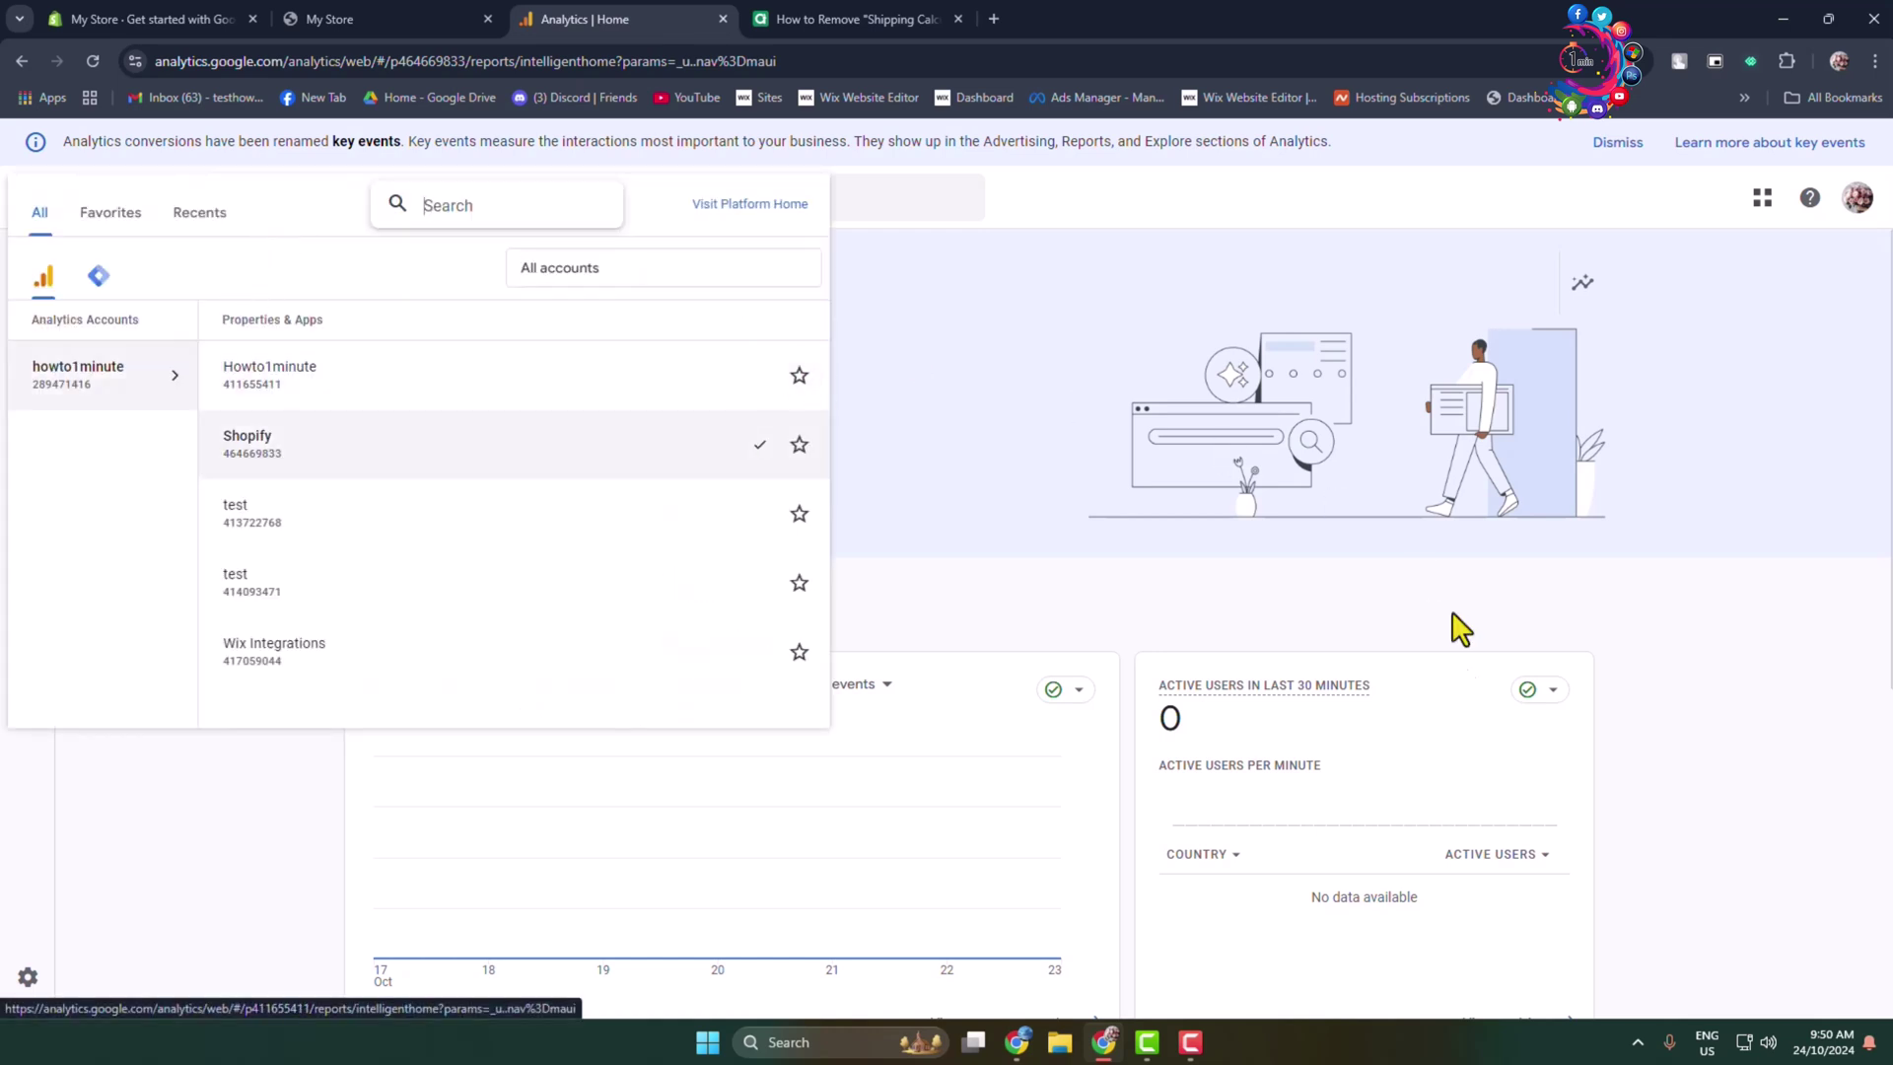
{"action": "left_click", "coordinate": [298, 449]}
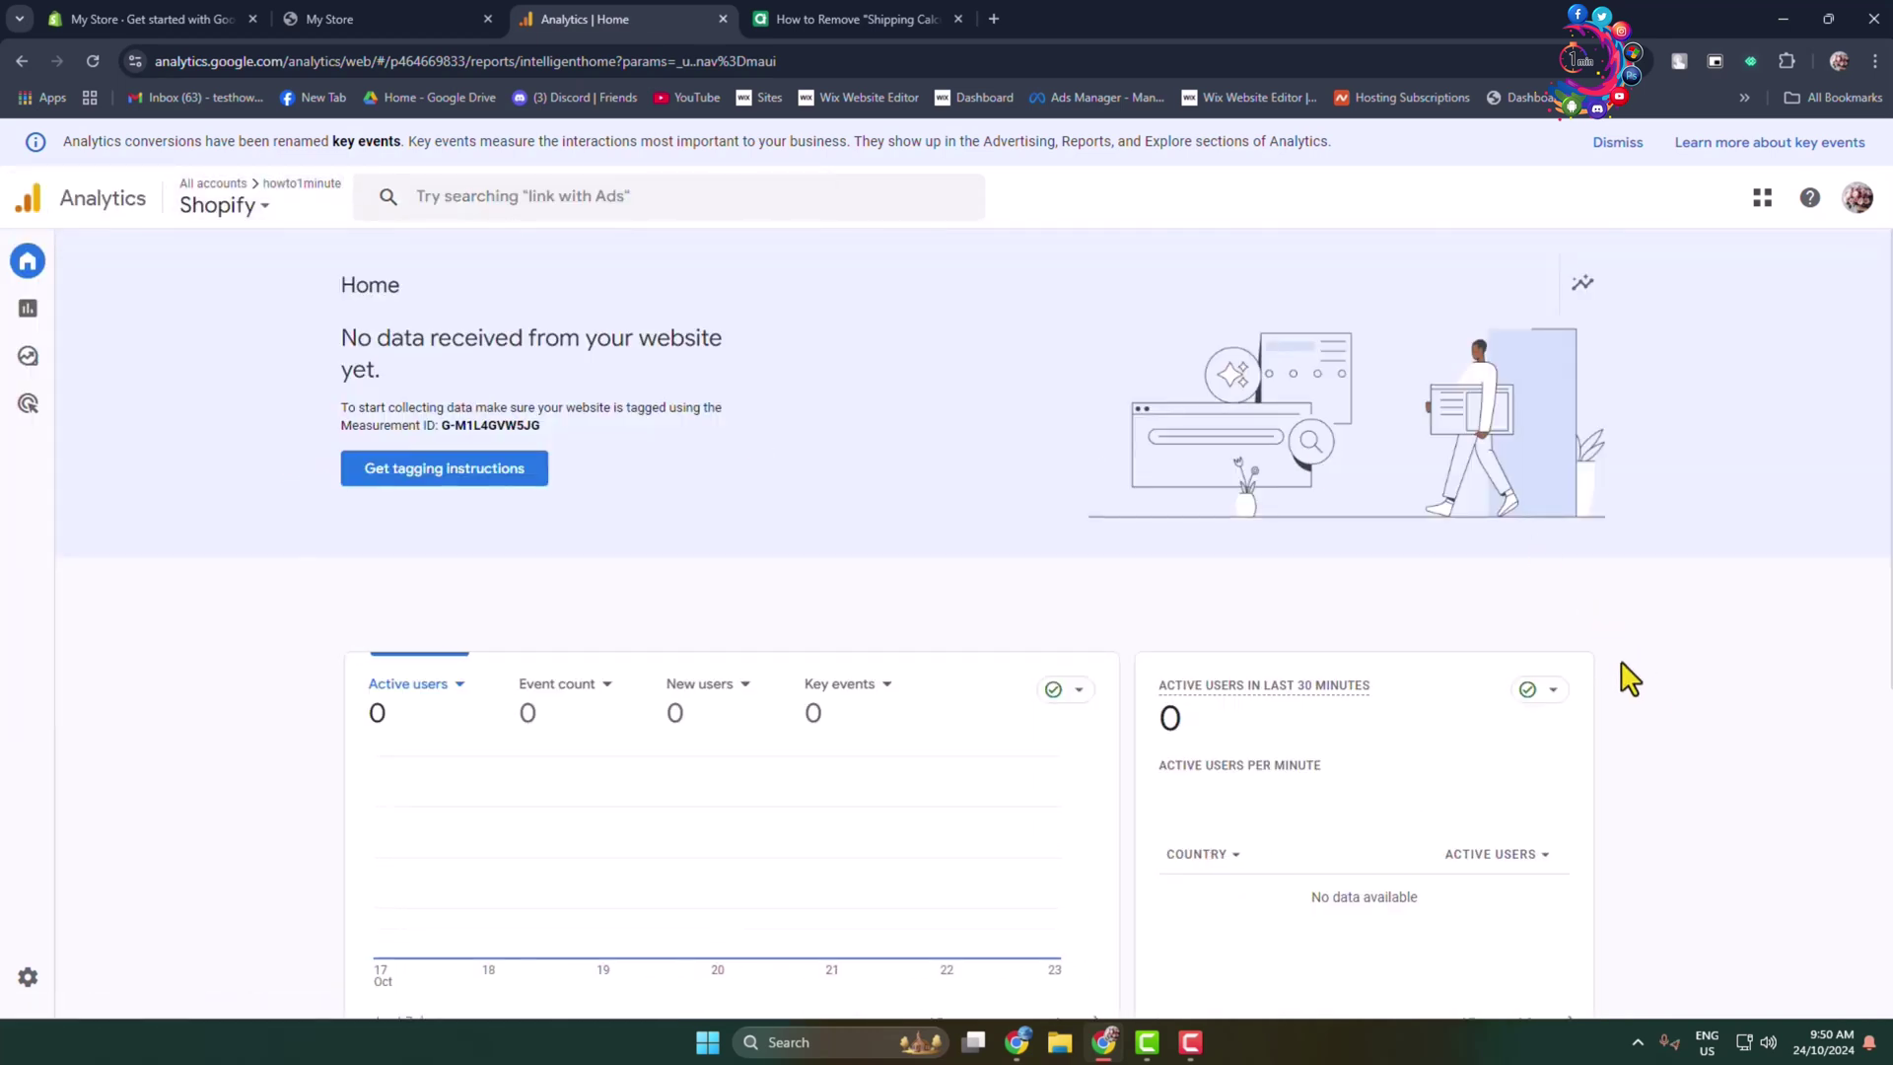
{"action": "scroll", "coordinate": [743, 749], "scroll_direction": "down", "scroll_amount": 3}
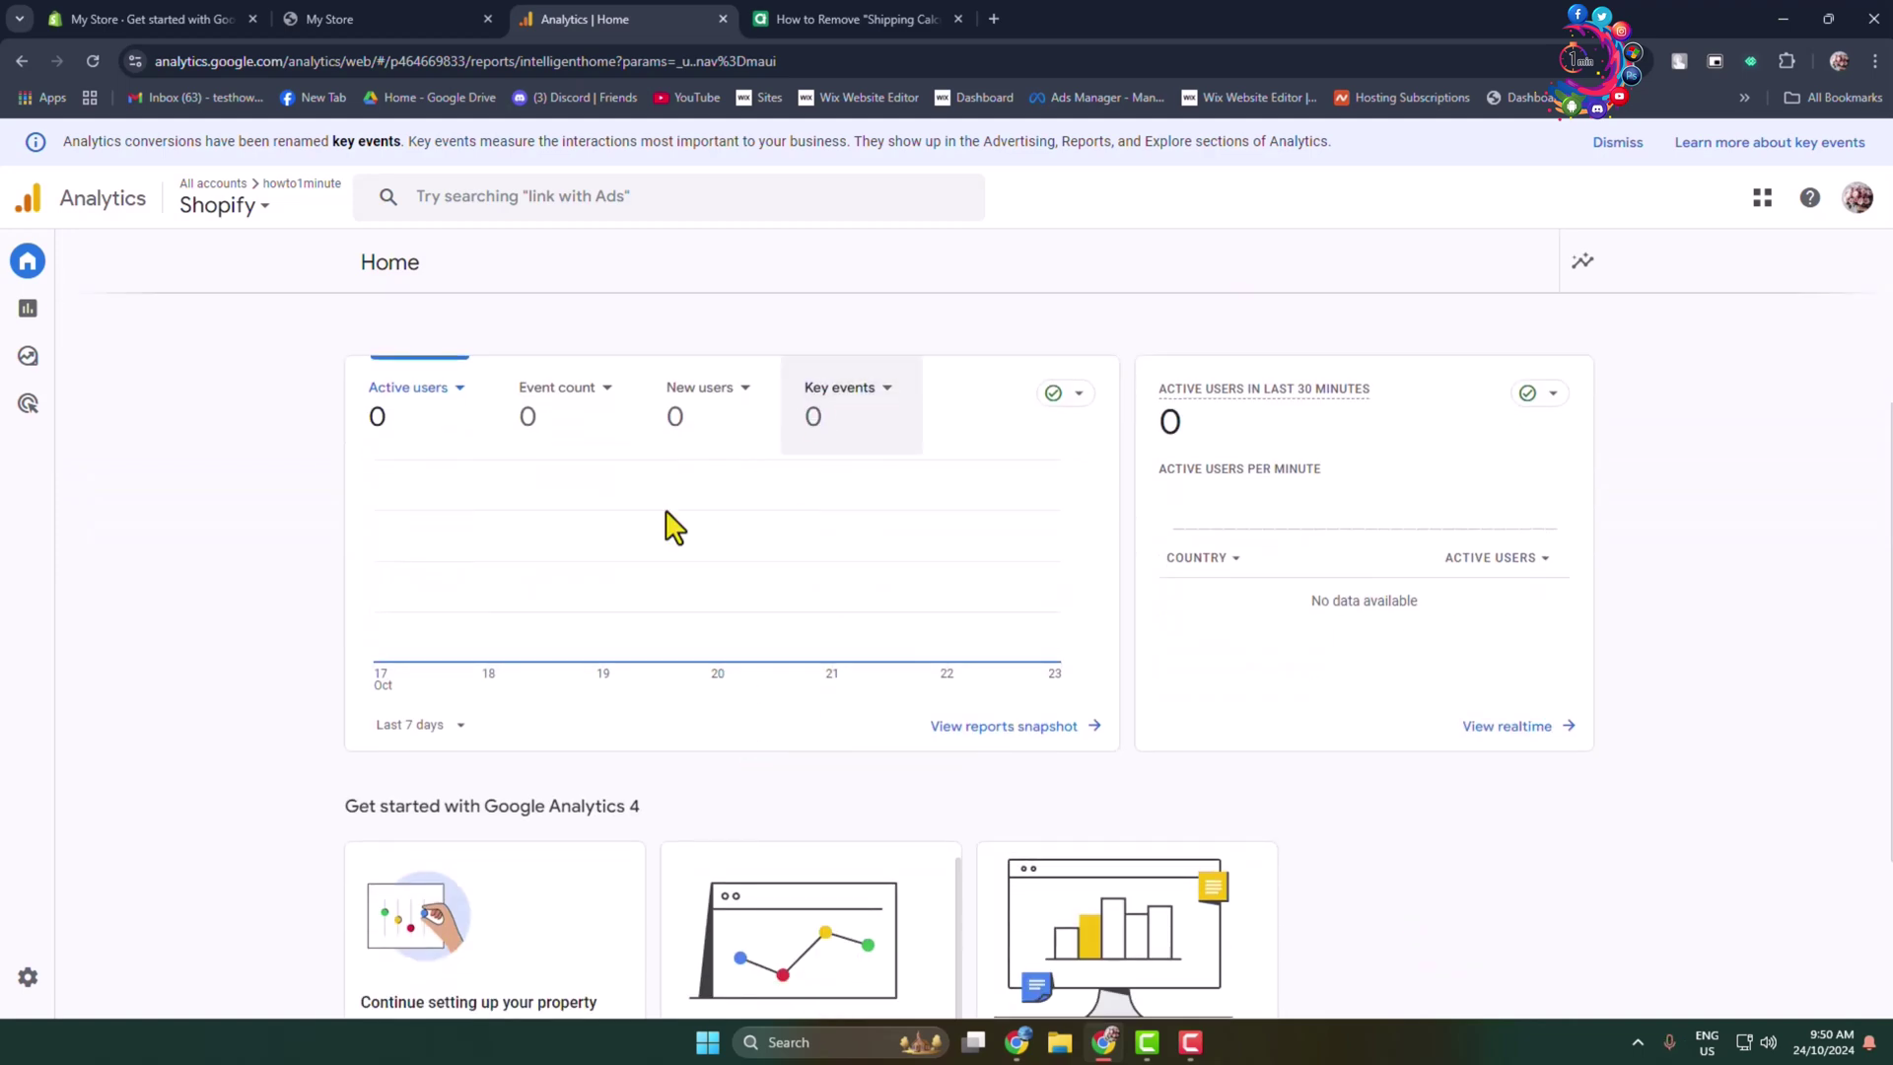
{"action": "scroll", "coordinate": [743, 592], "scroll_direction": "up", "scroll_amount": 1}
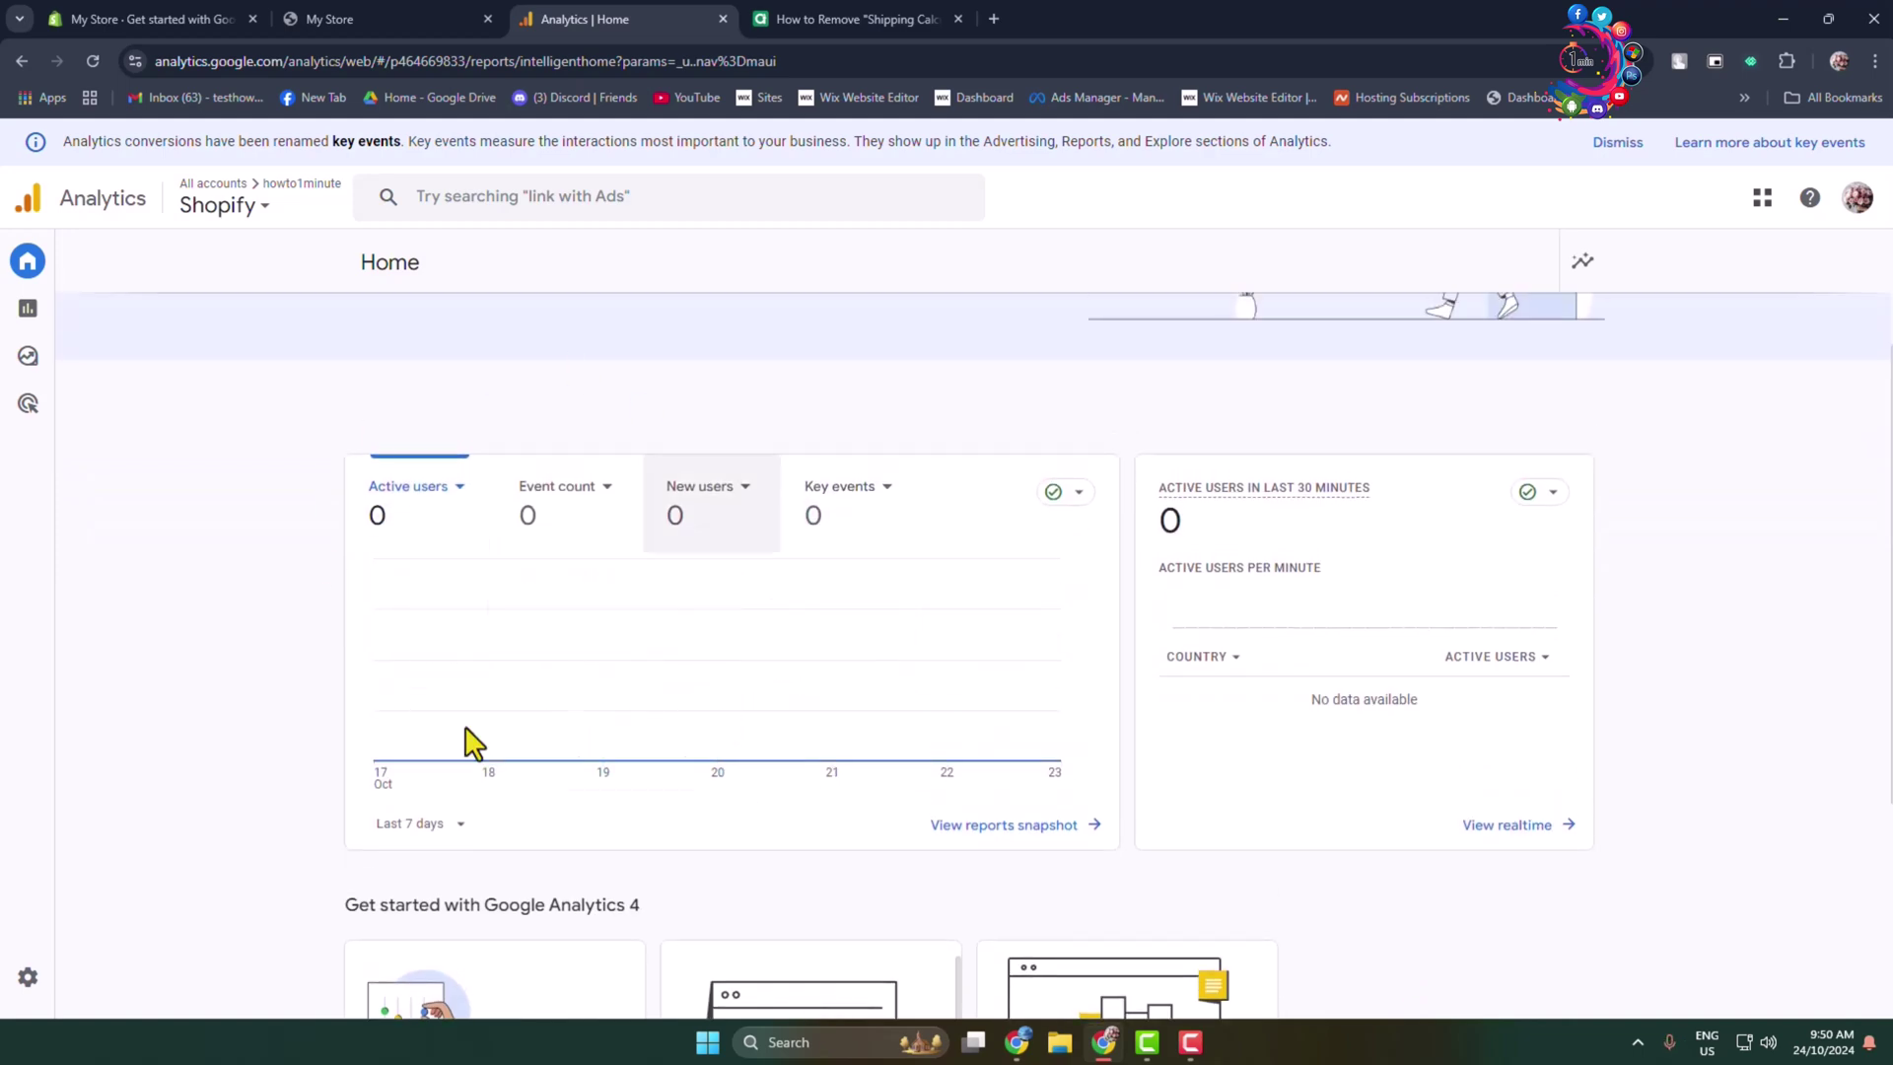
{"action": "scroll", "coordinate": [634, 688], "scroll_direction": "down", "scroll_amount": 2}
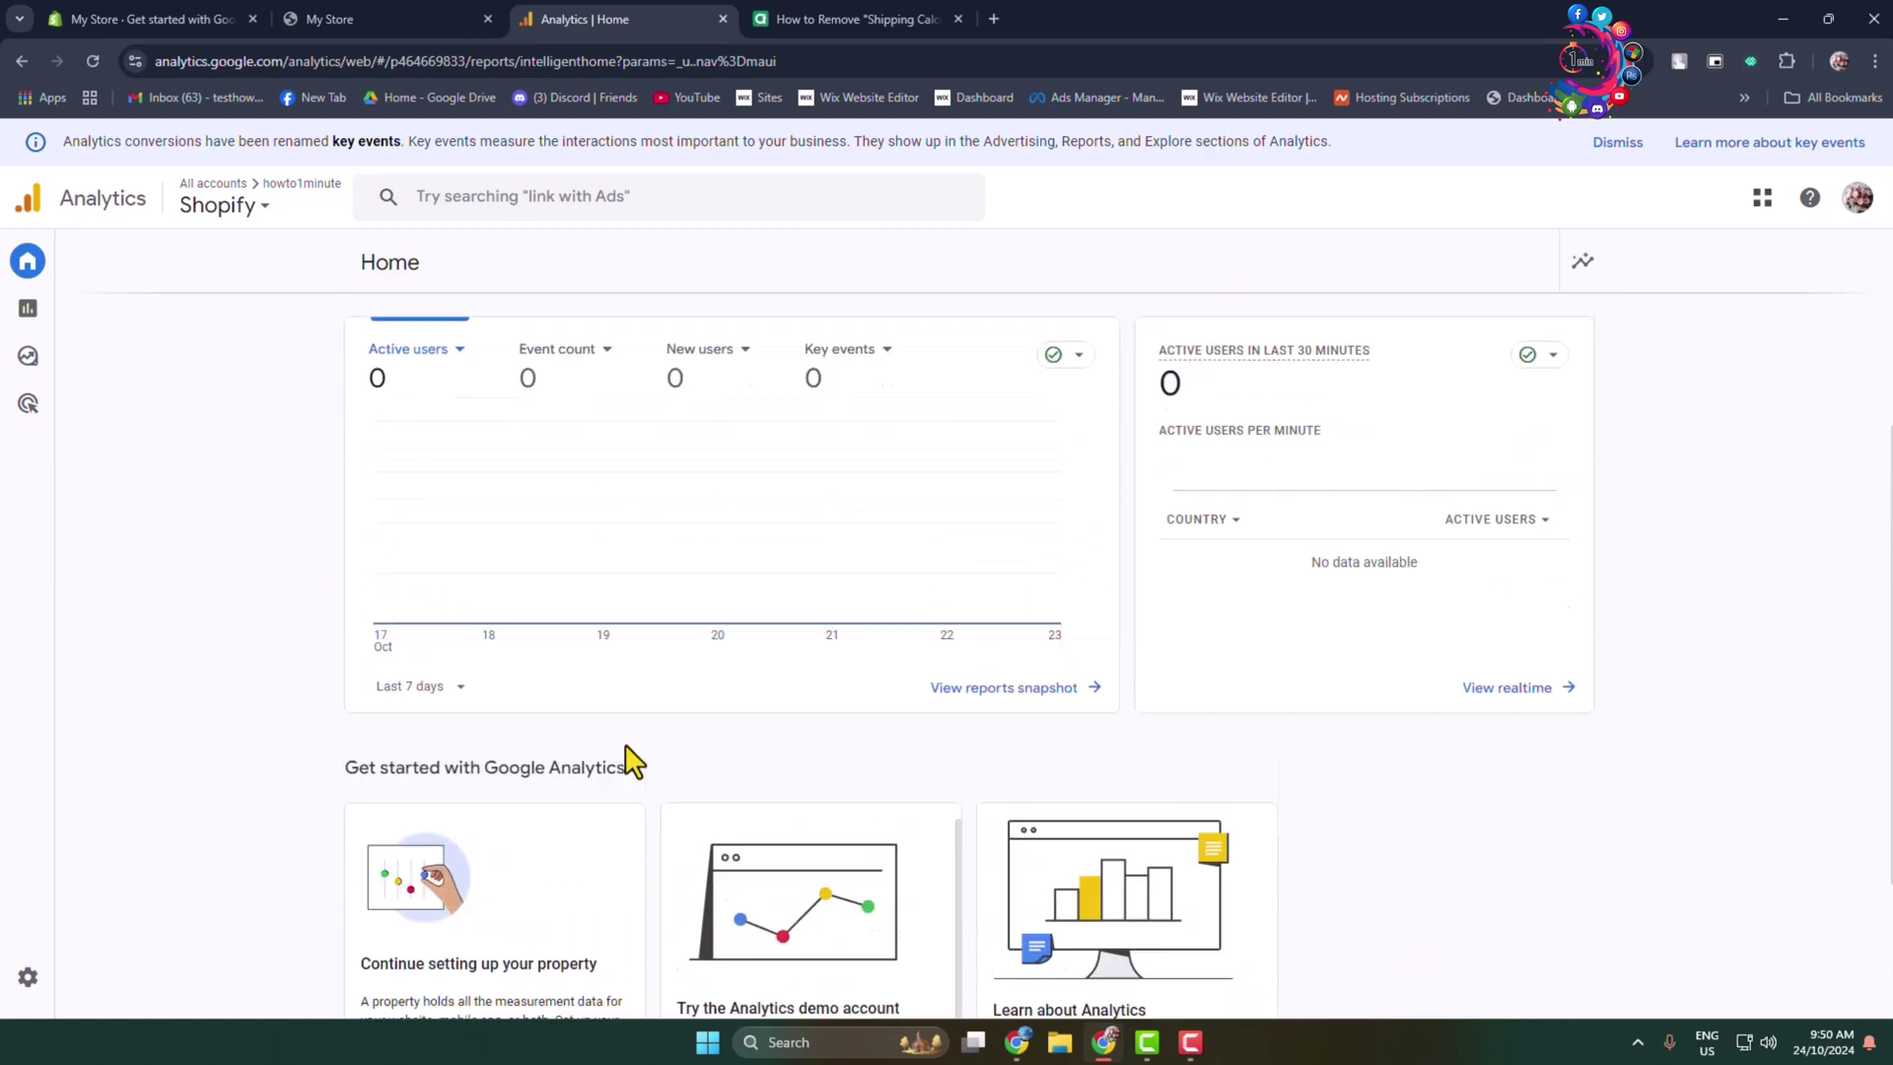
{"action": "scroll", "coordinate": [634, 760], "scroll_direction": "up", "scroll_amount": 2}
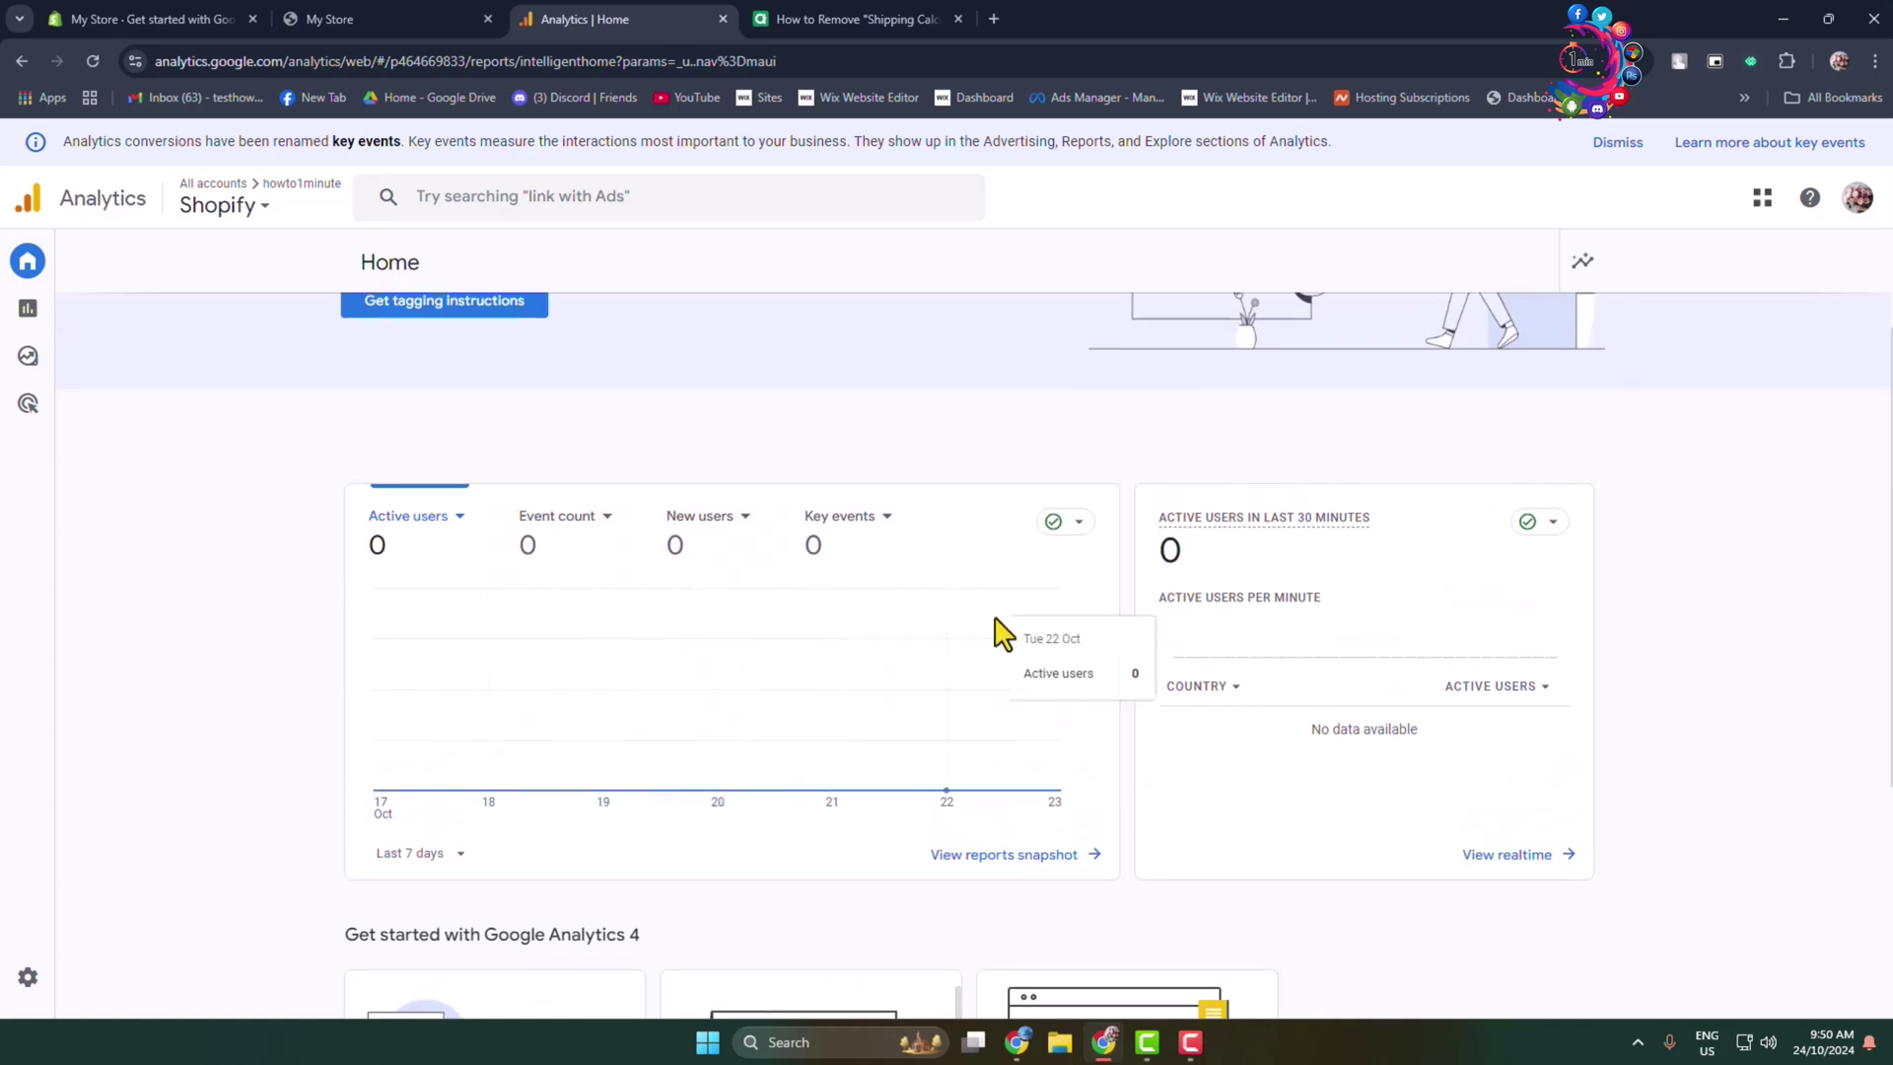
{"action": "scroll", "coordinate": [1284, 568], "scroll_direction": "down", "scroll_amount": 1}
{"action": "scroll", "coordinate": [1285, 568], "scroll_direction": "down", "scroll_amount": 3}
{"action": "scroll", "coordinate": [1470, 727], "scroll_direction": "up", "scroll_amount": 1}
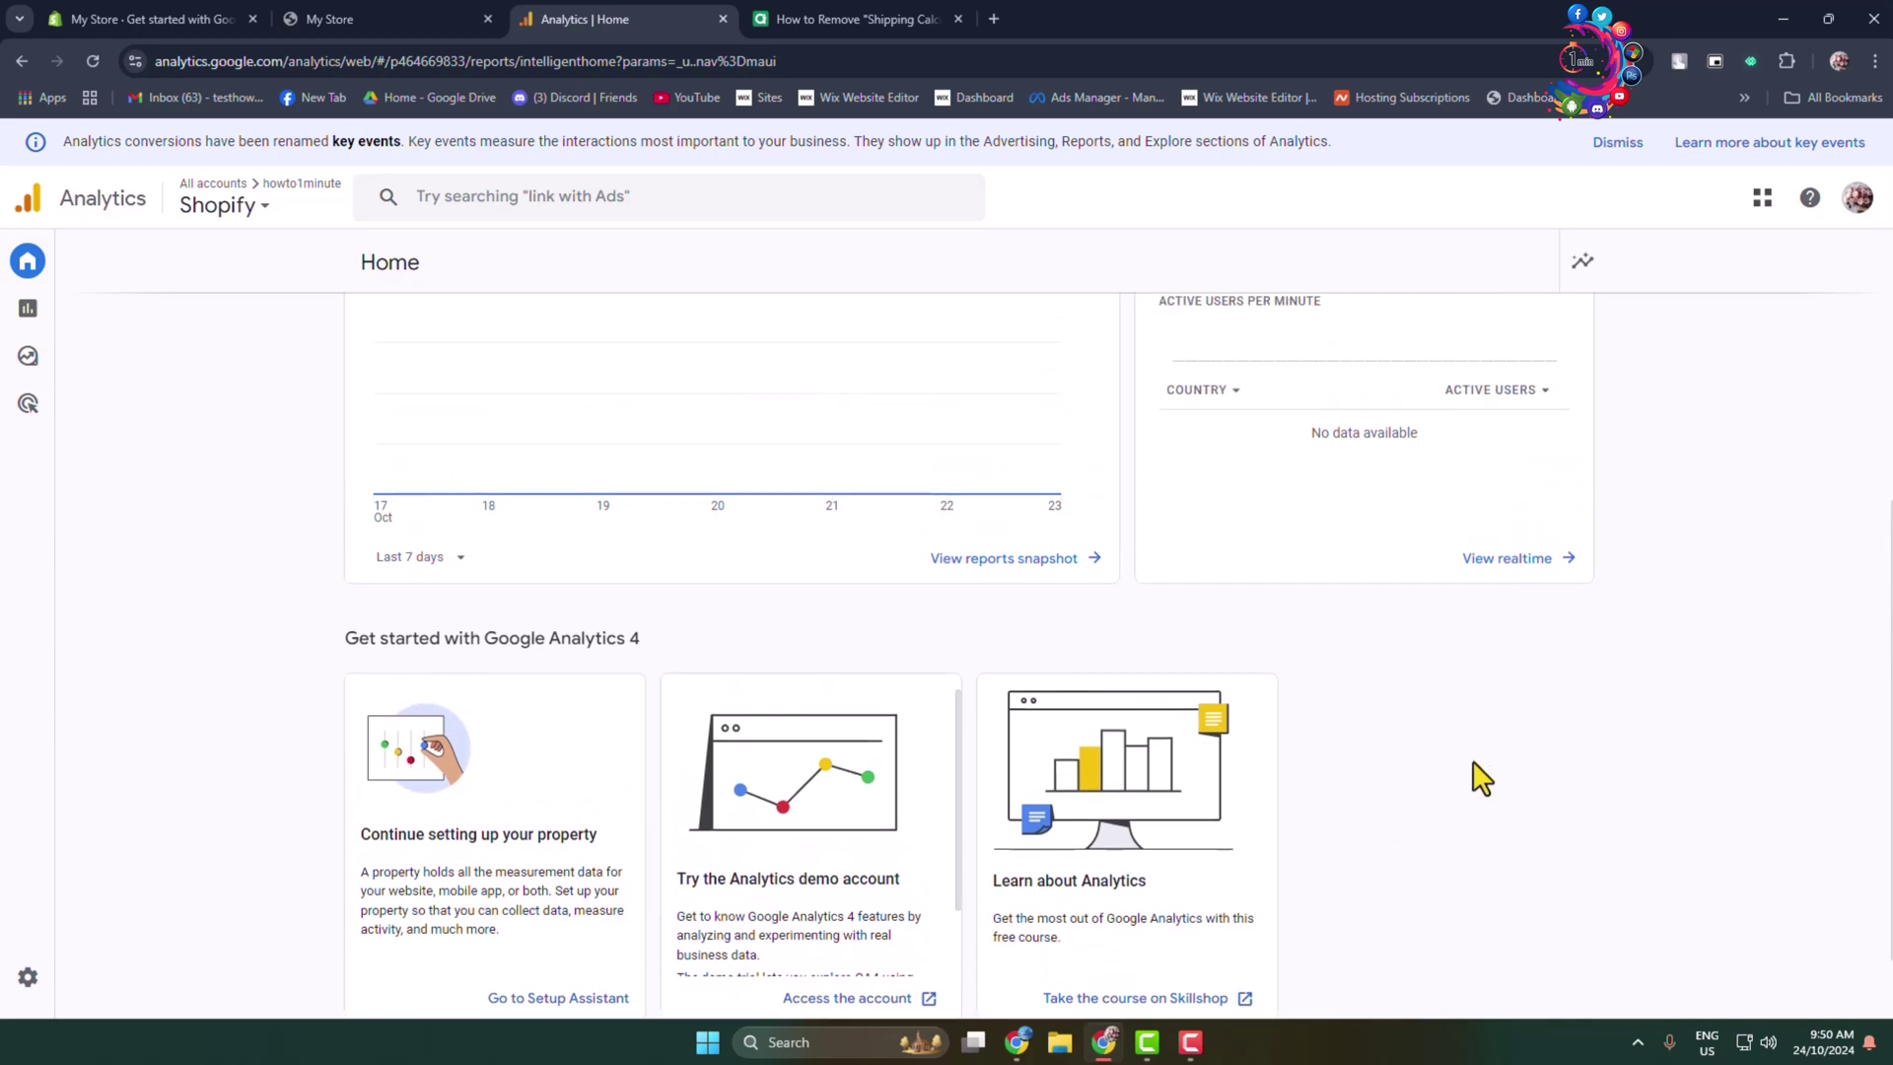
{"action": "scroll", "coordinate": [1478, 773], "scroll_direction": "down", "scroll_amount": 1}
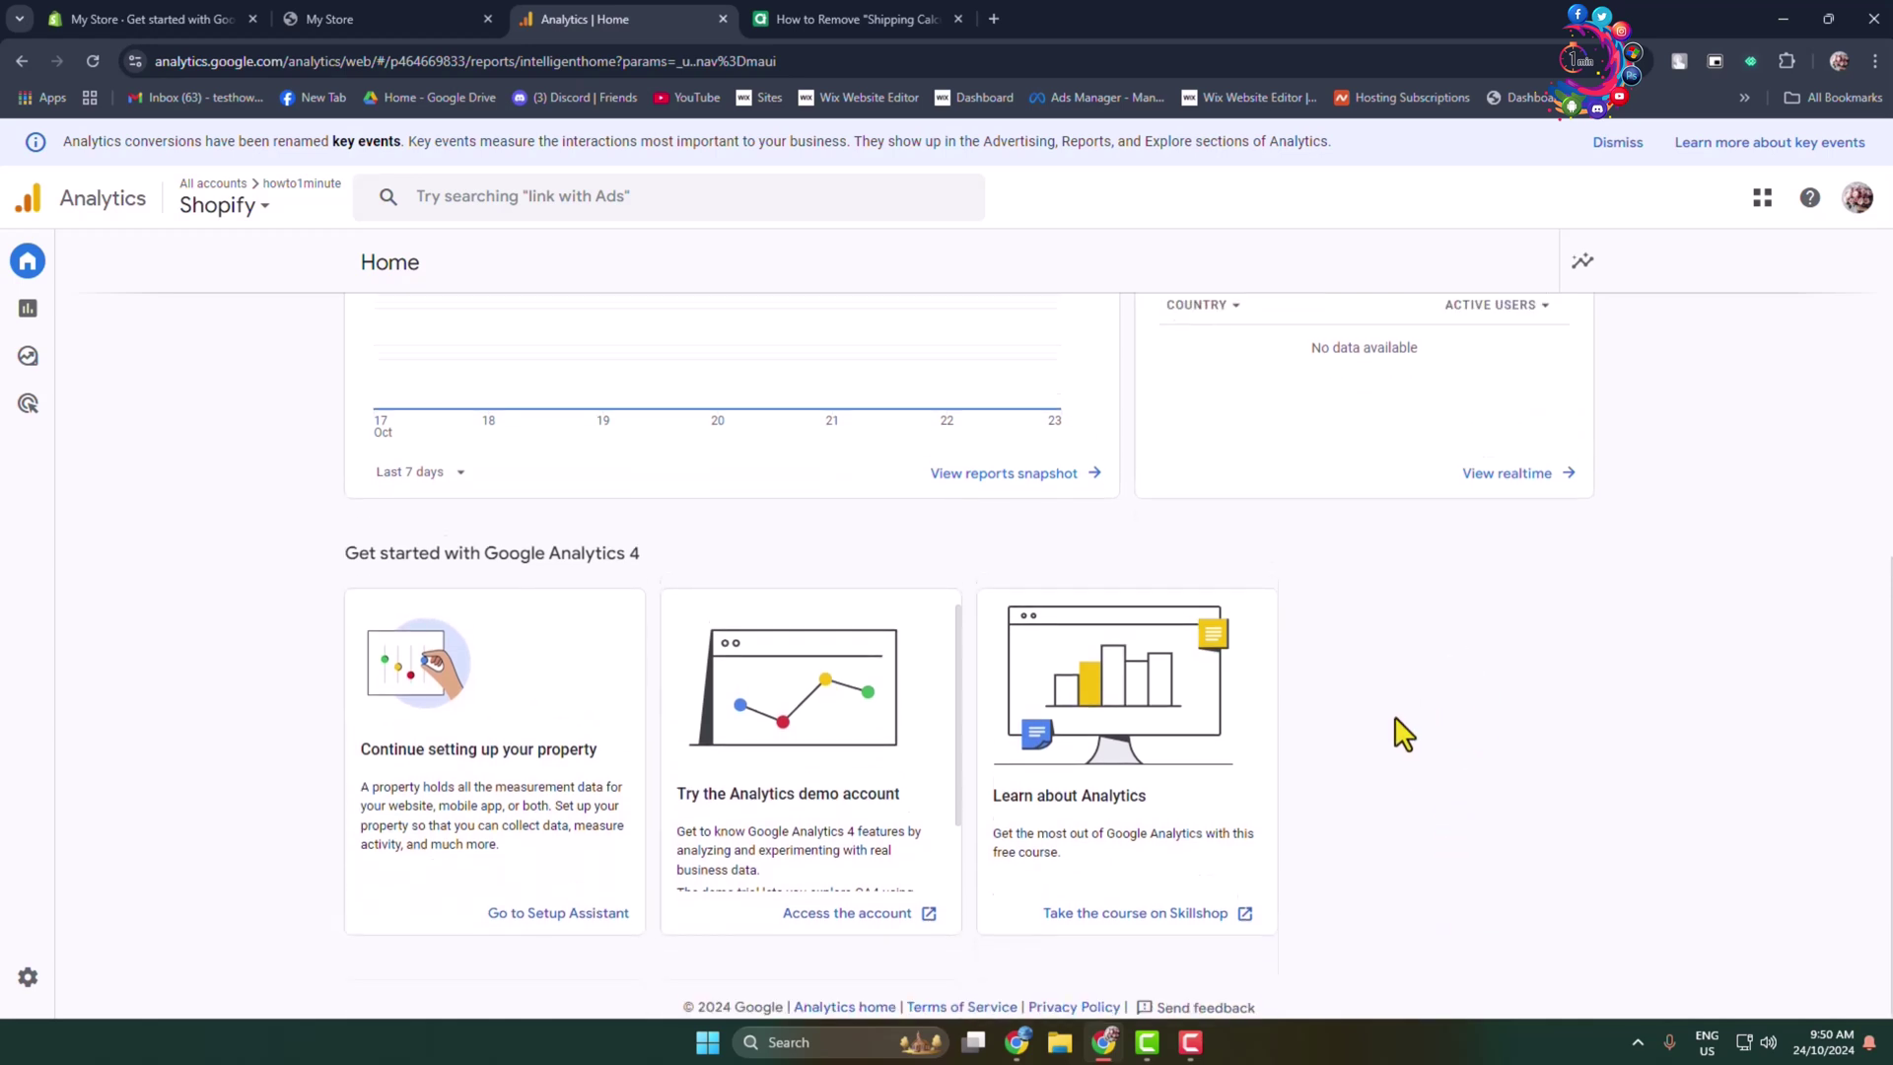
{"action": "scroll", "coordinate": [1405, 740], "scroll_direction": "up", "scroll_amount": 6}
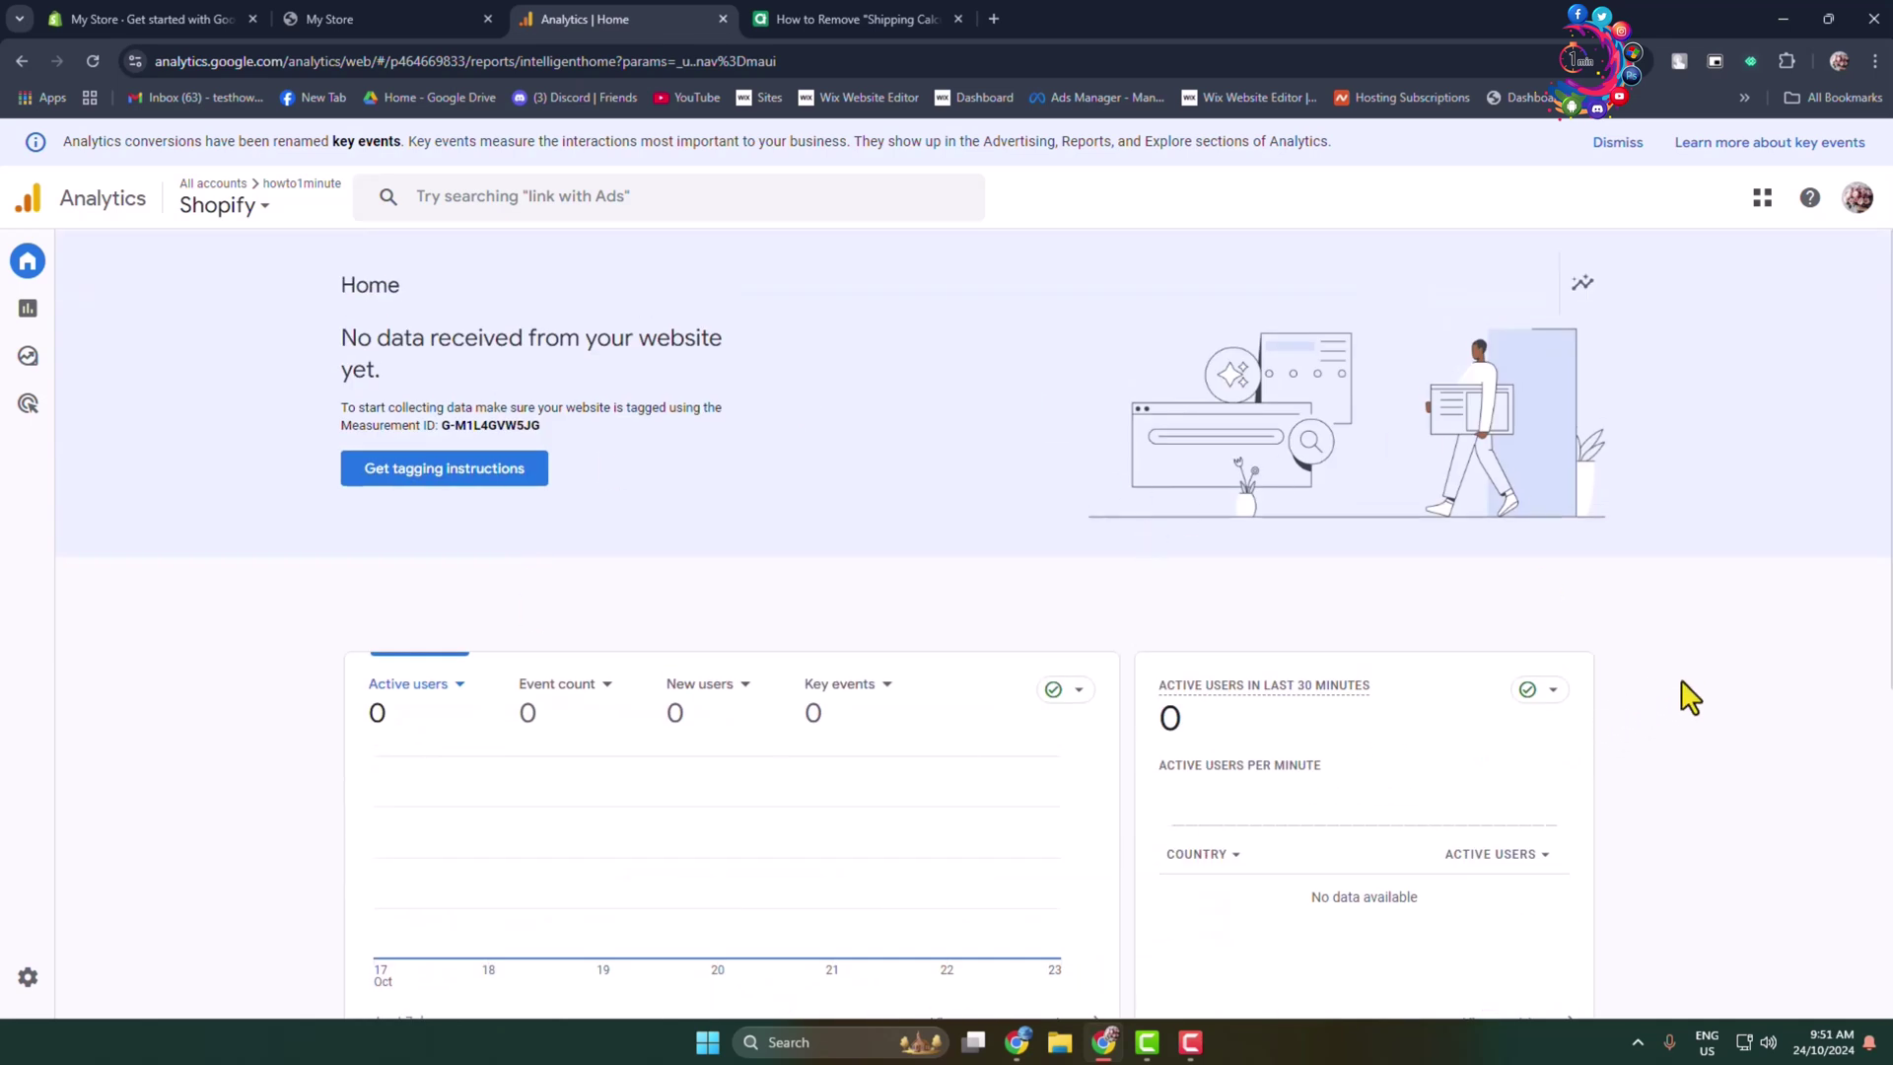